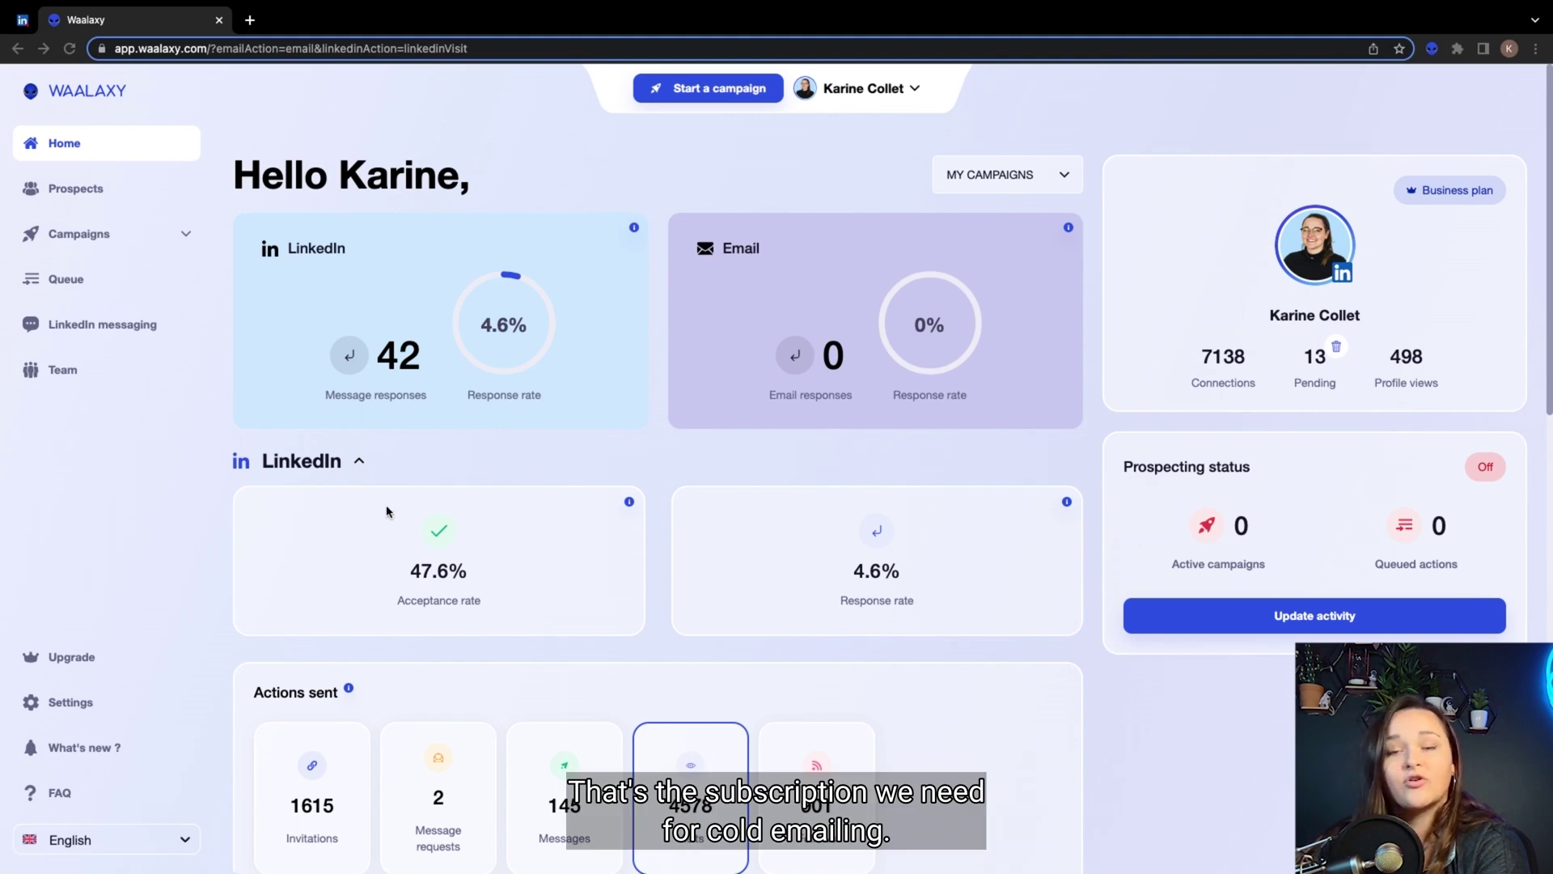
Step: Check the Email accounts settings, which list one Gmail account, and dismiss the add-account chooser
{"action": "left_click", "coordinate": [87, 711]}
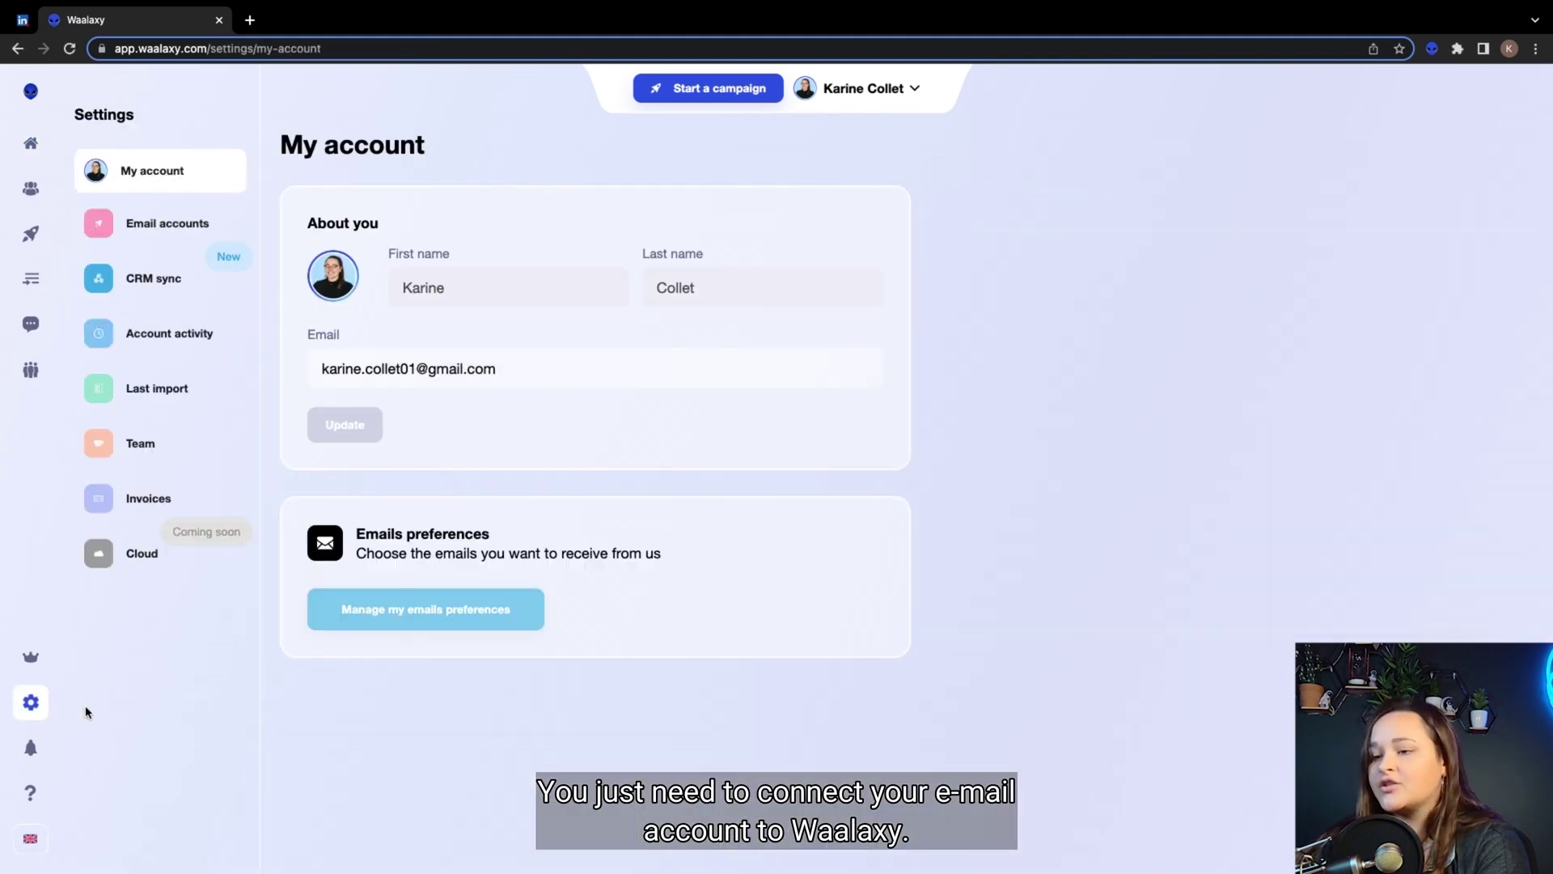
{"action": "left_click", "coordinate": [191, 212]}
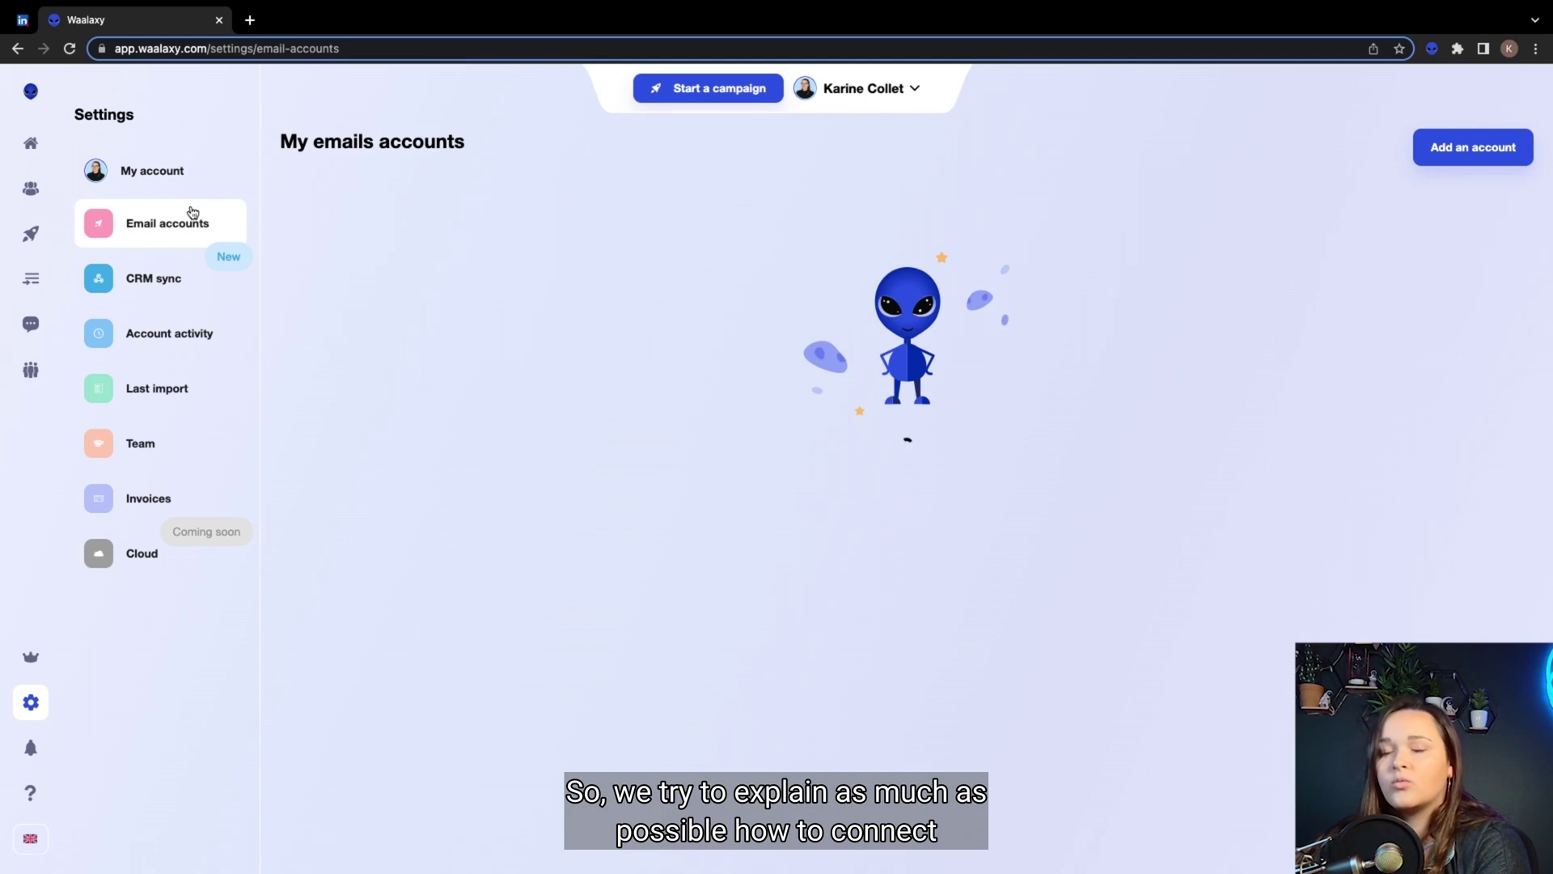
{"action": "left_click", "coordinate": [1491, 166]}
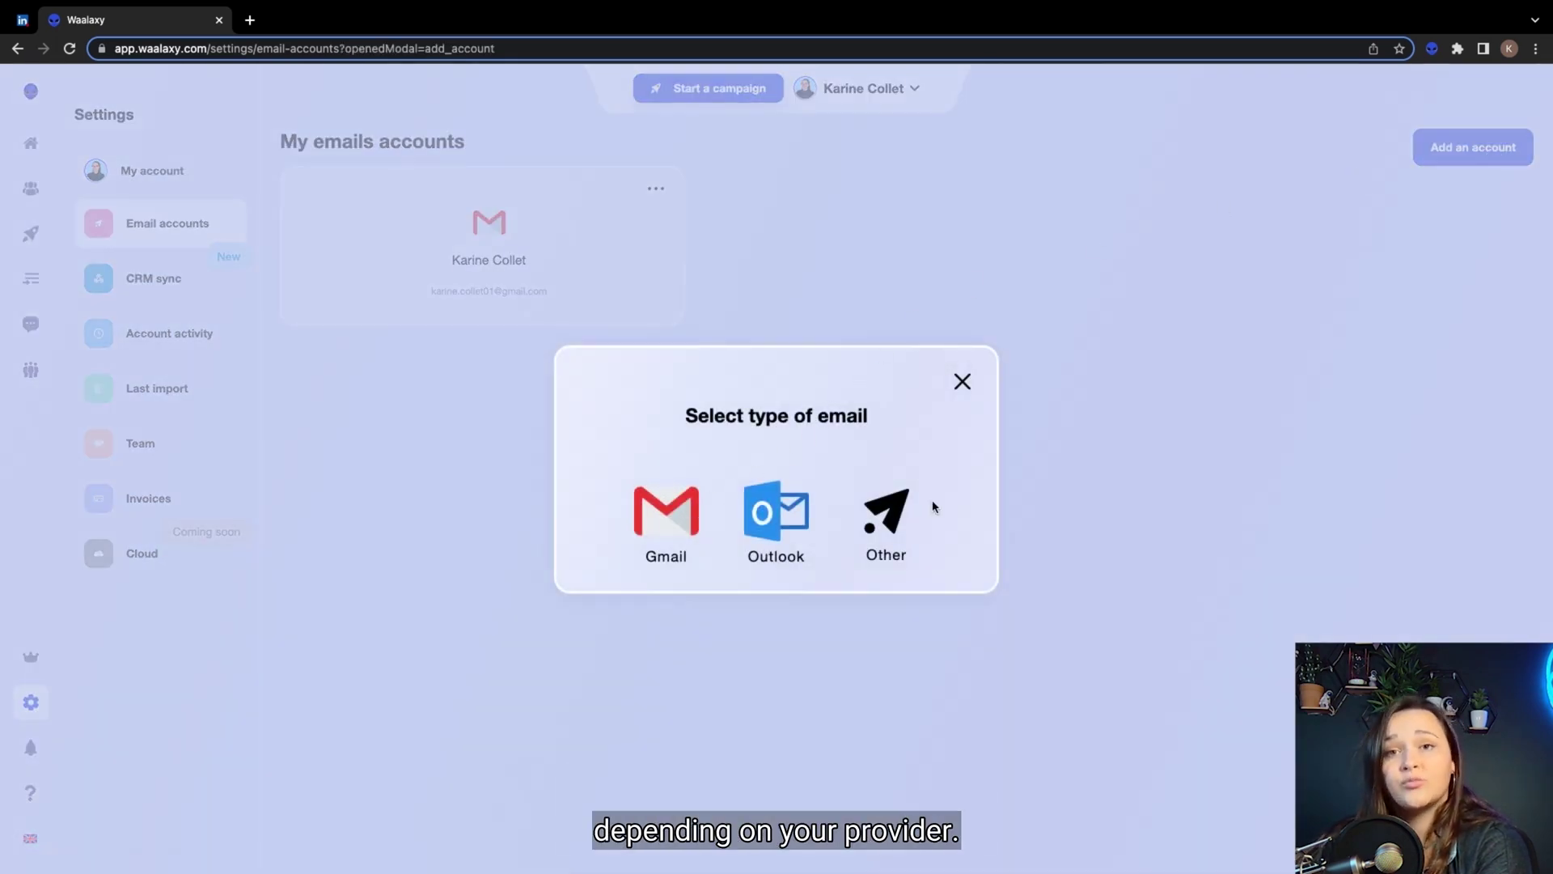
{"action": "left_click", "coordinate": [962, 381]}
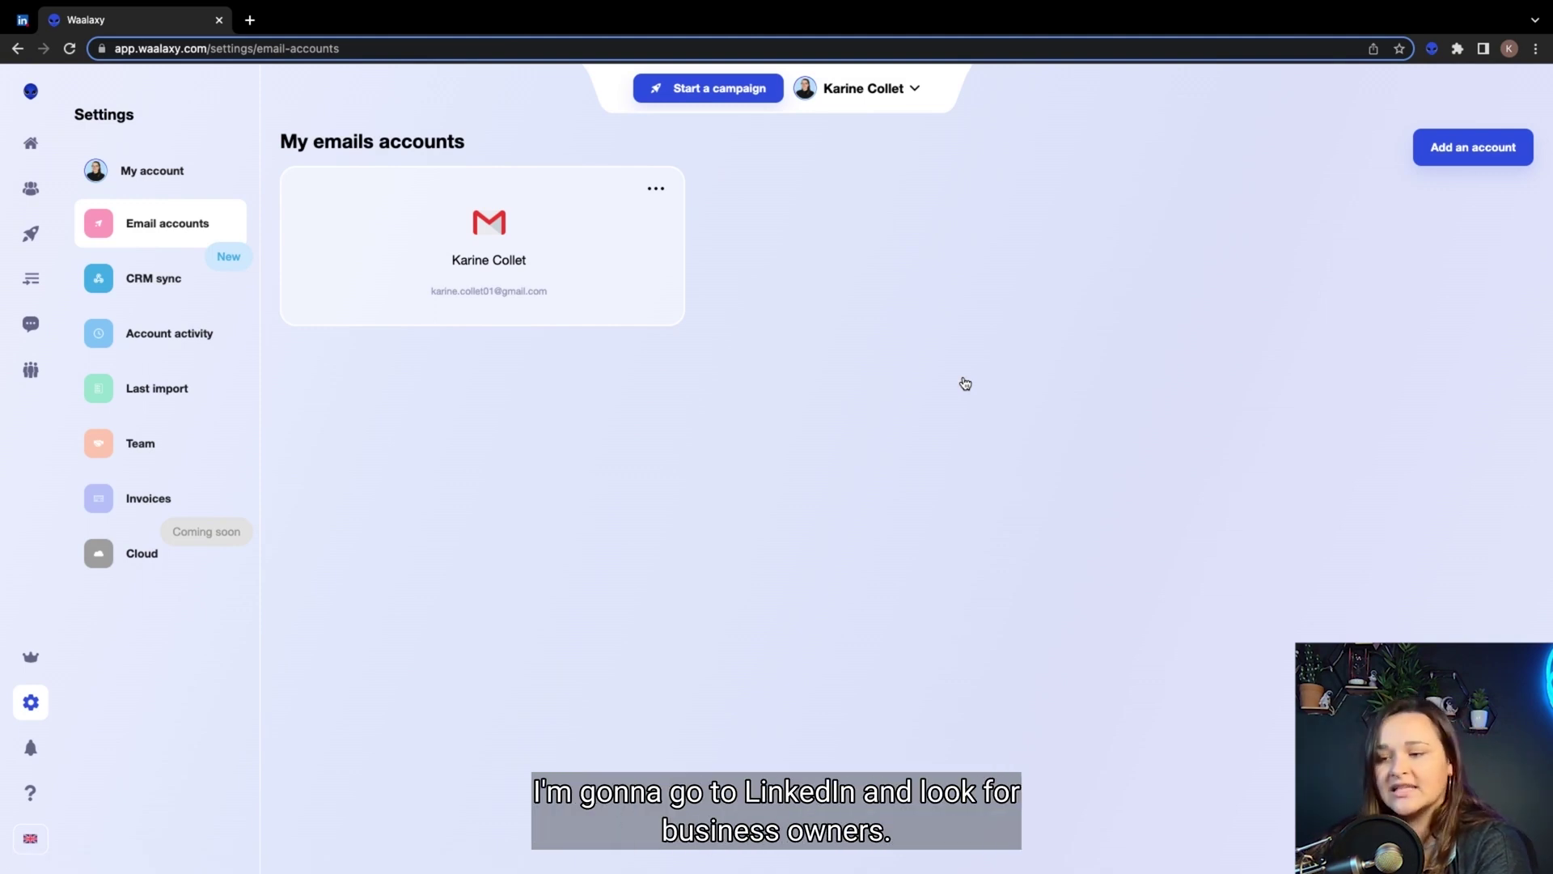
Step: Search LinkedIn for 'ceo', filtered to People, 1st-degree connections and France
{"action": "left_click", "coordinate": [23, 19]}
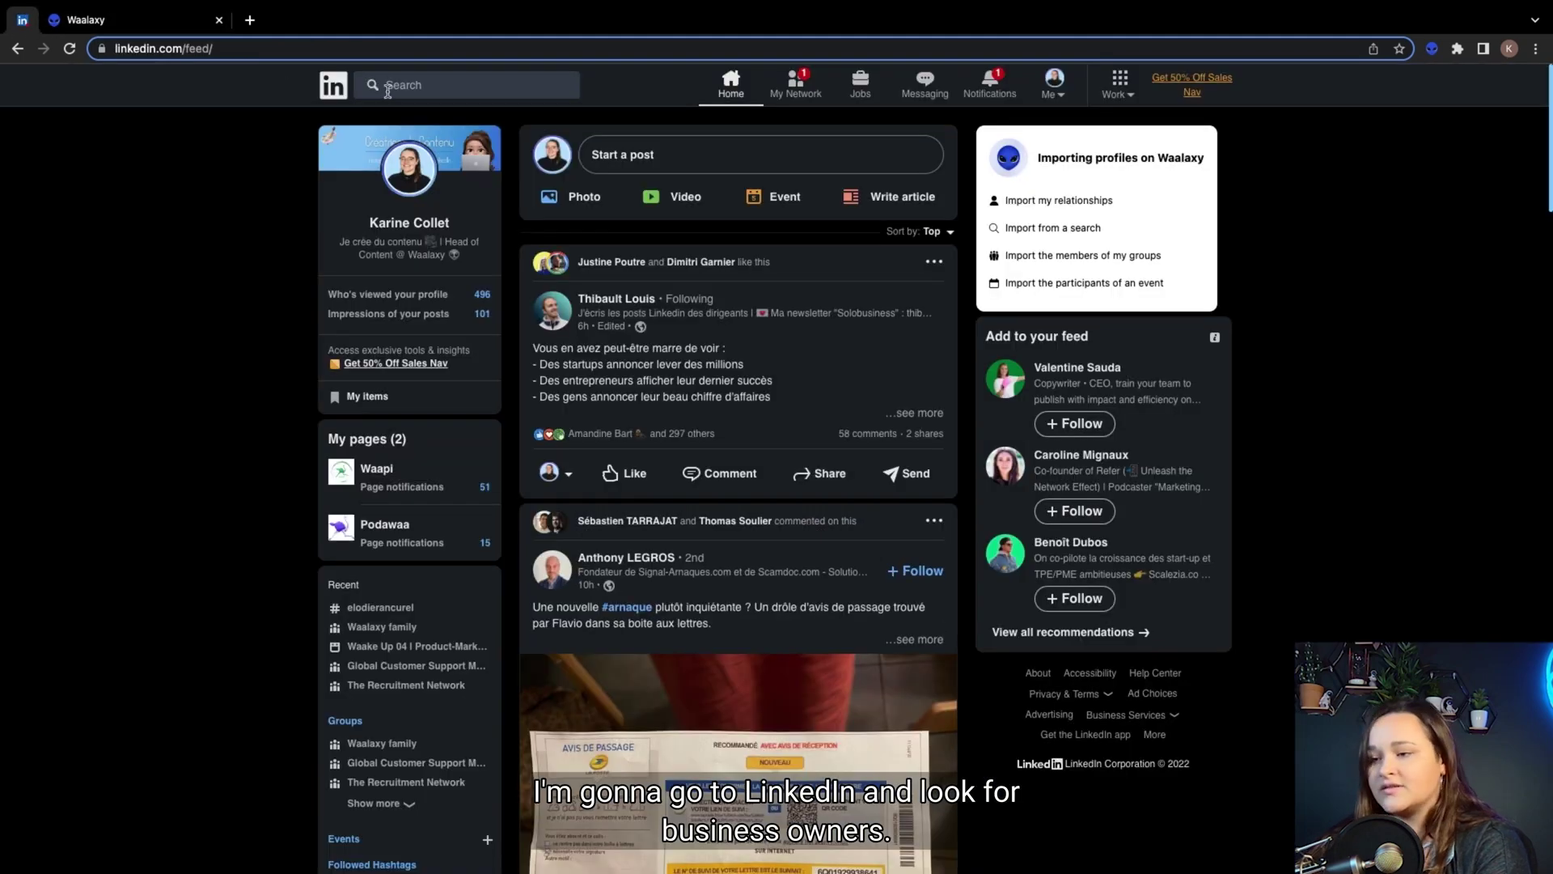
{"action": "left_click", "coordinate": [388, 89]}
{"action": "type", "text": "ceo"}
{"action": "key", "text": "Return"}
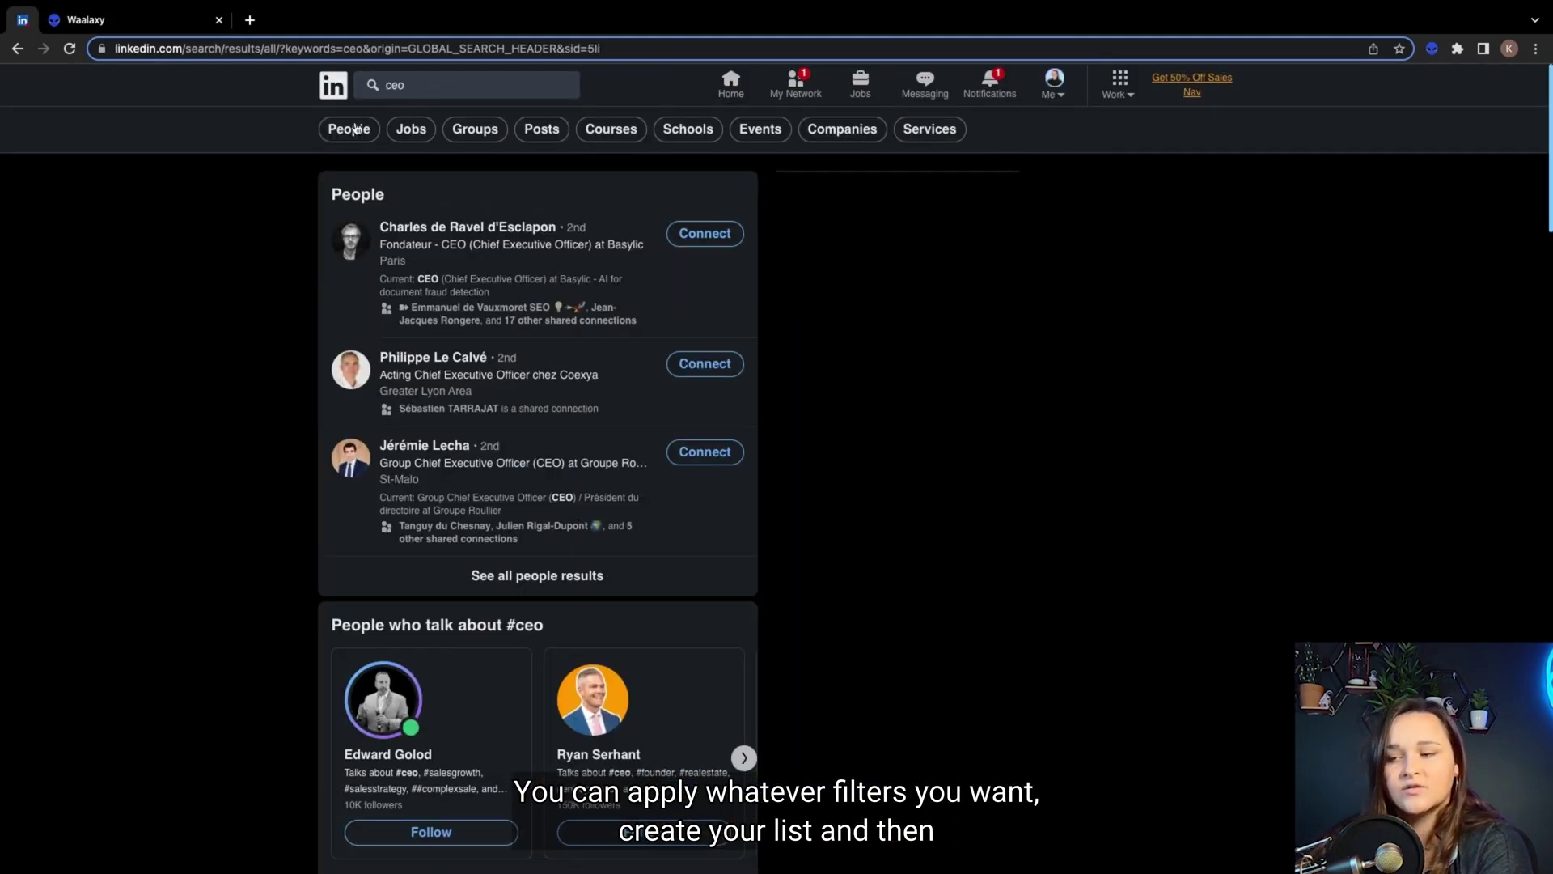
{"action": "left_click", "coordinate": [356, 128]}
{"action": "left_click", "coordinate": [461, 128]}
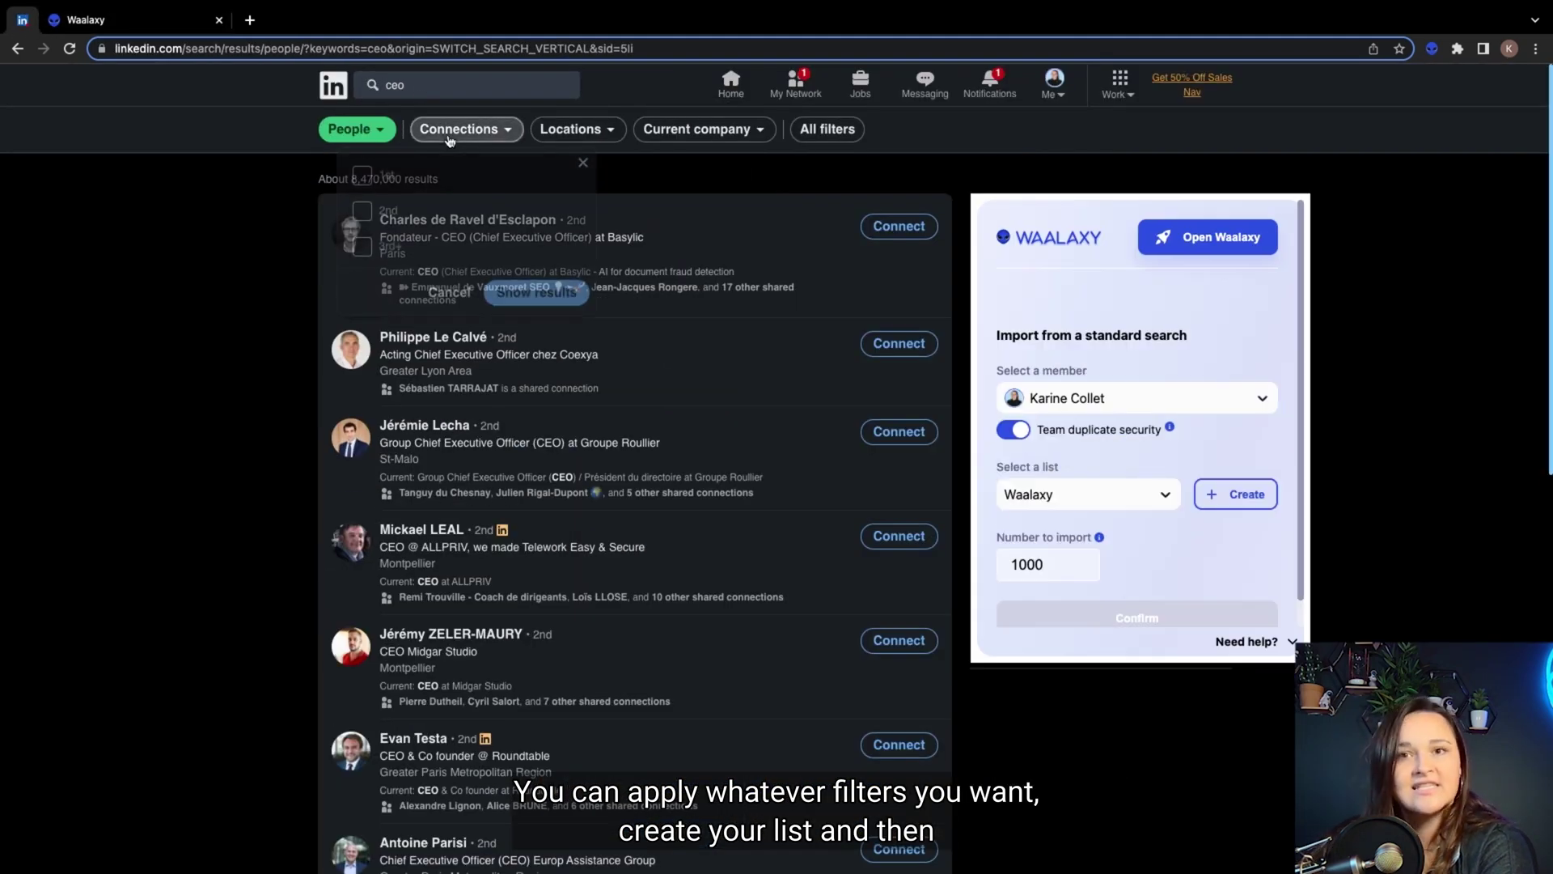
{"action": "left_click", "coordinate": [386, 176]}
{"action": "left_click", "coordinate": [537, 291]}
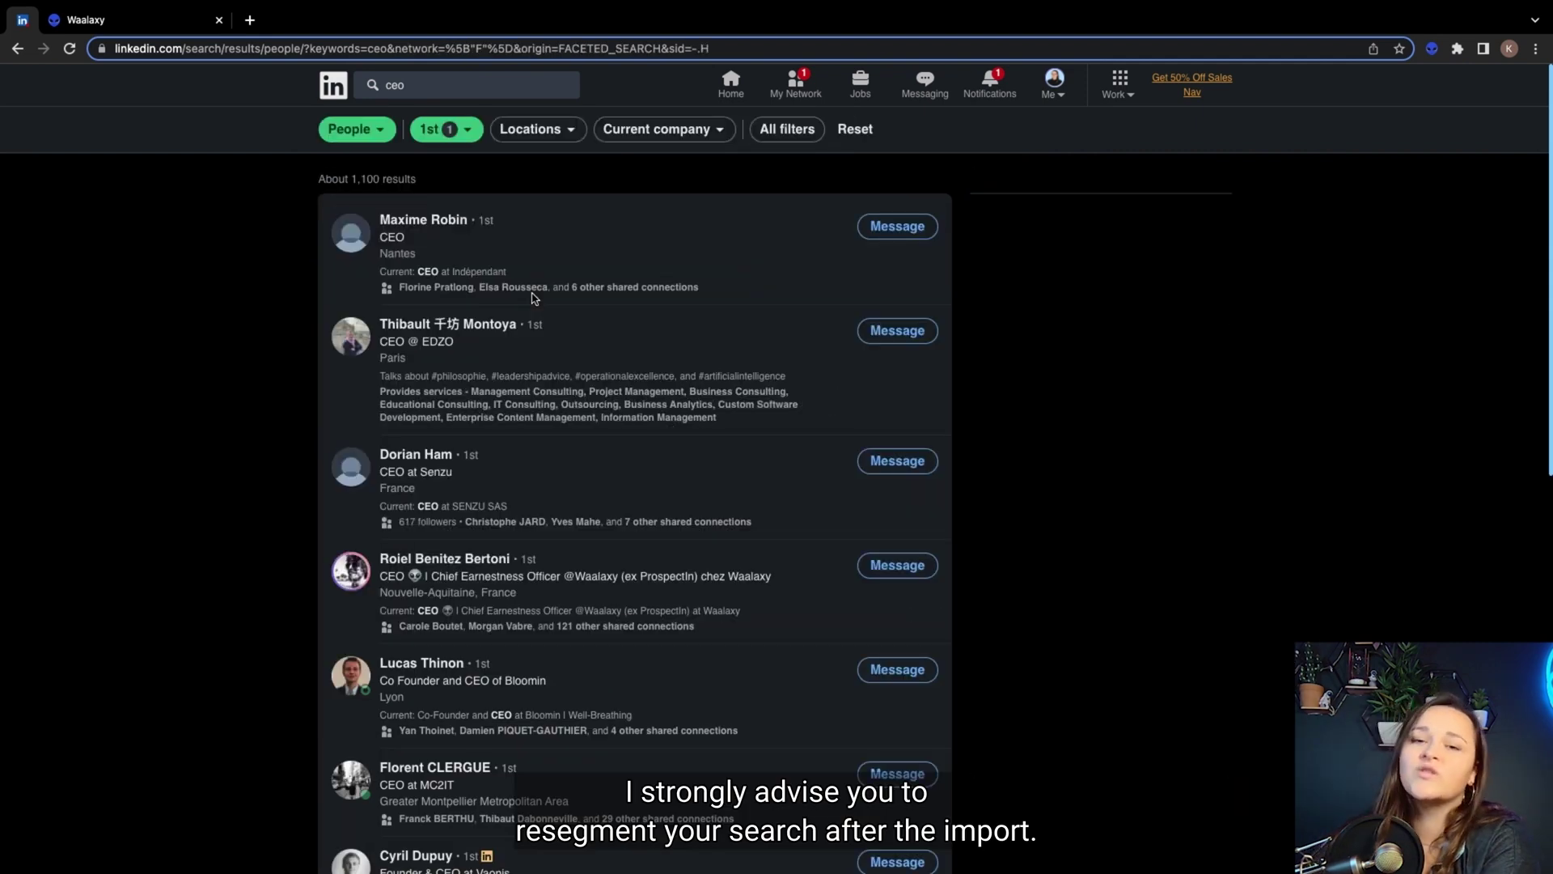
{"action": "left_click", "coordinate": [530, 129]}
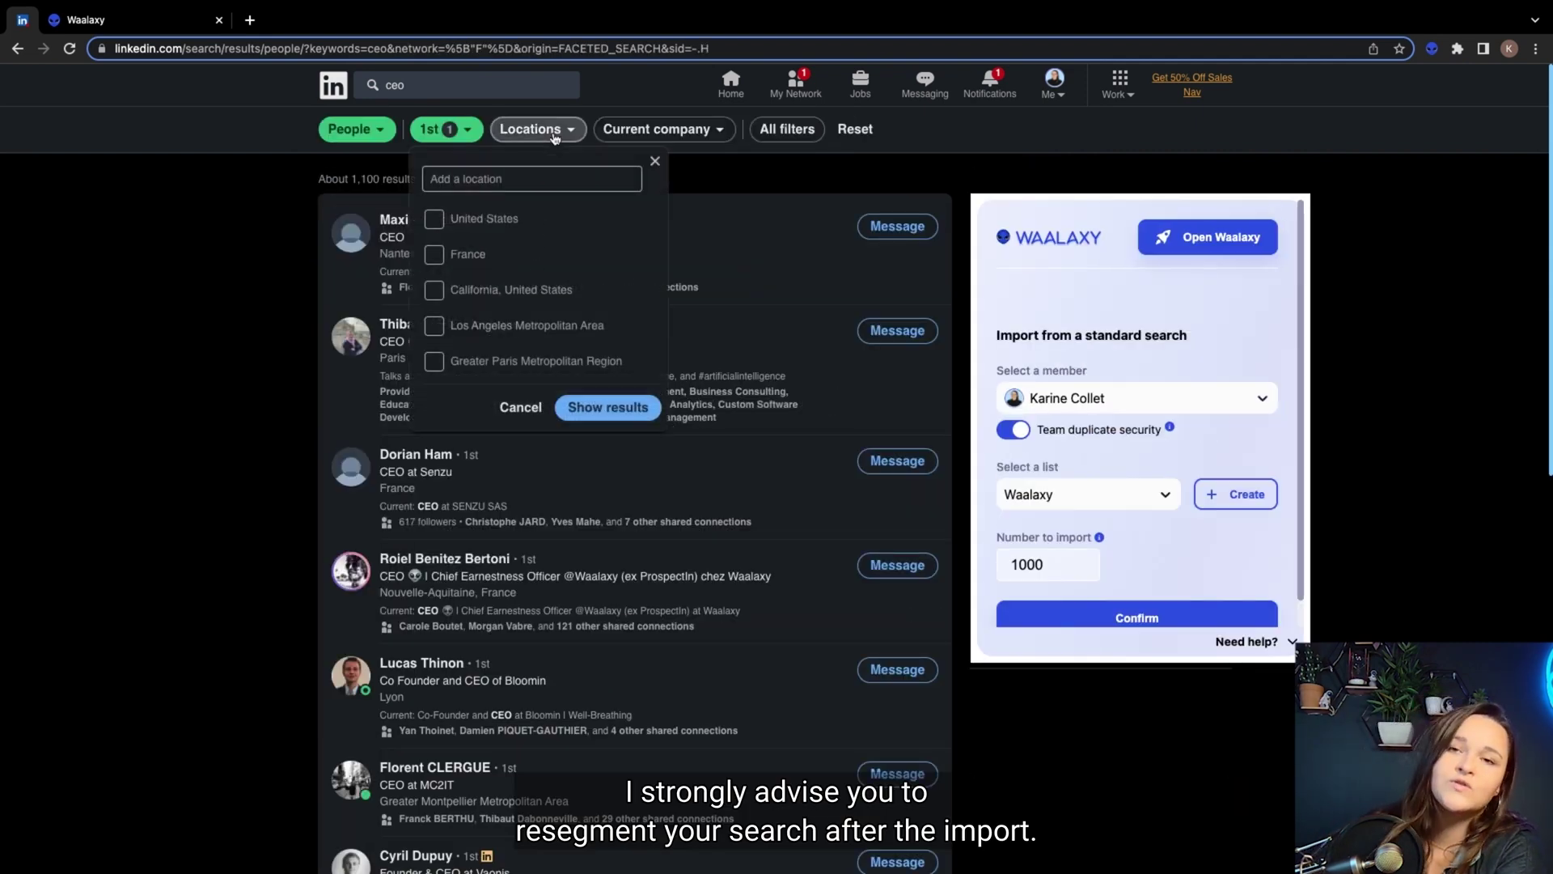
{"action": "left_click", "coordinate": [463, 257]}
{"action": "left_click", "coordinate": [591, 406]}
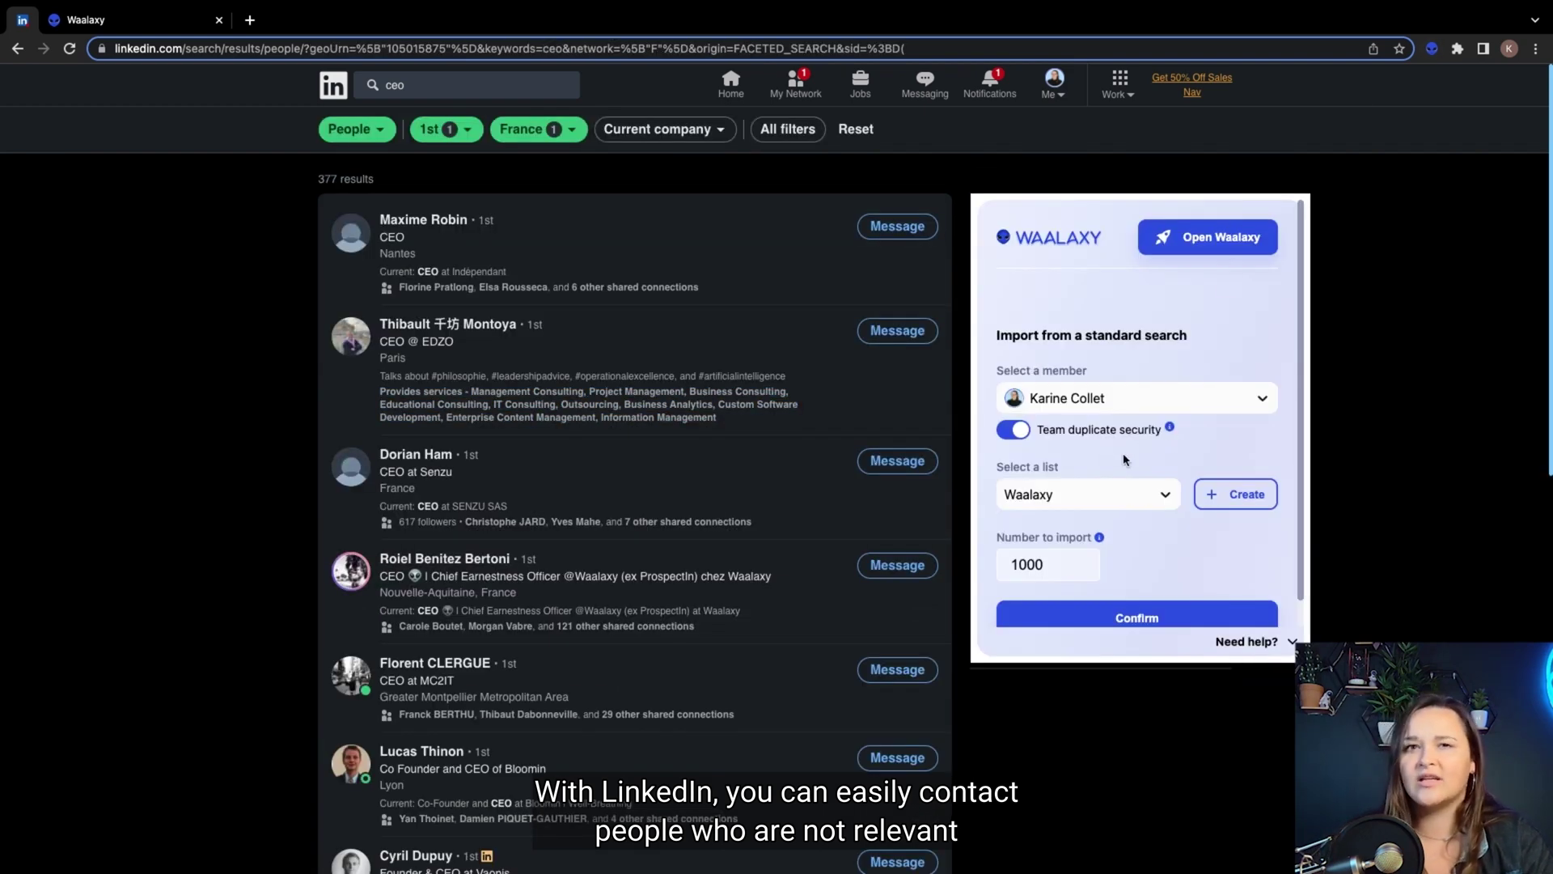
Step: Import up to 400 prospects into a new Waalaxy list named 'CEo - 1st - France'
{"action": "left_click", "coordinate": [1236, 494]}
{"action": "type", "text": "CEo - 1st - France"}
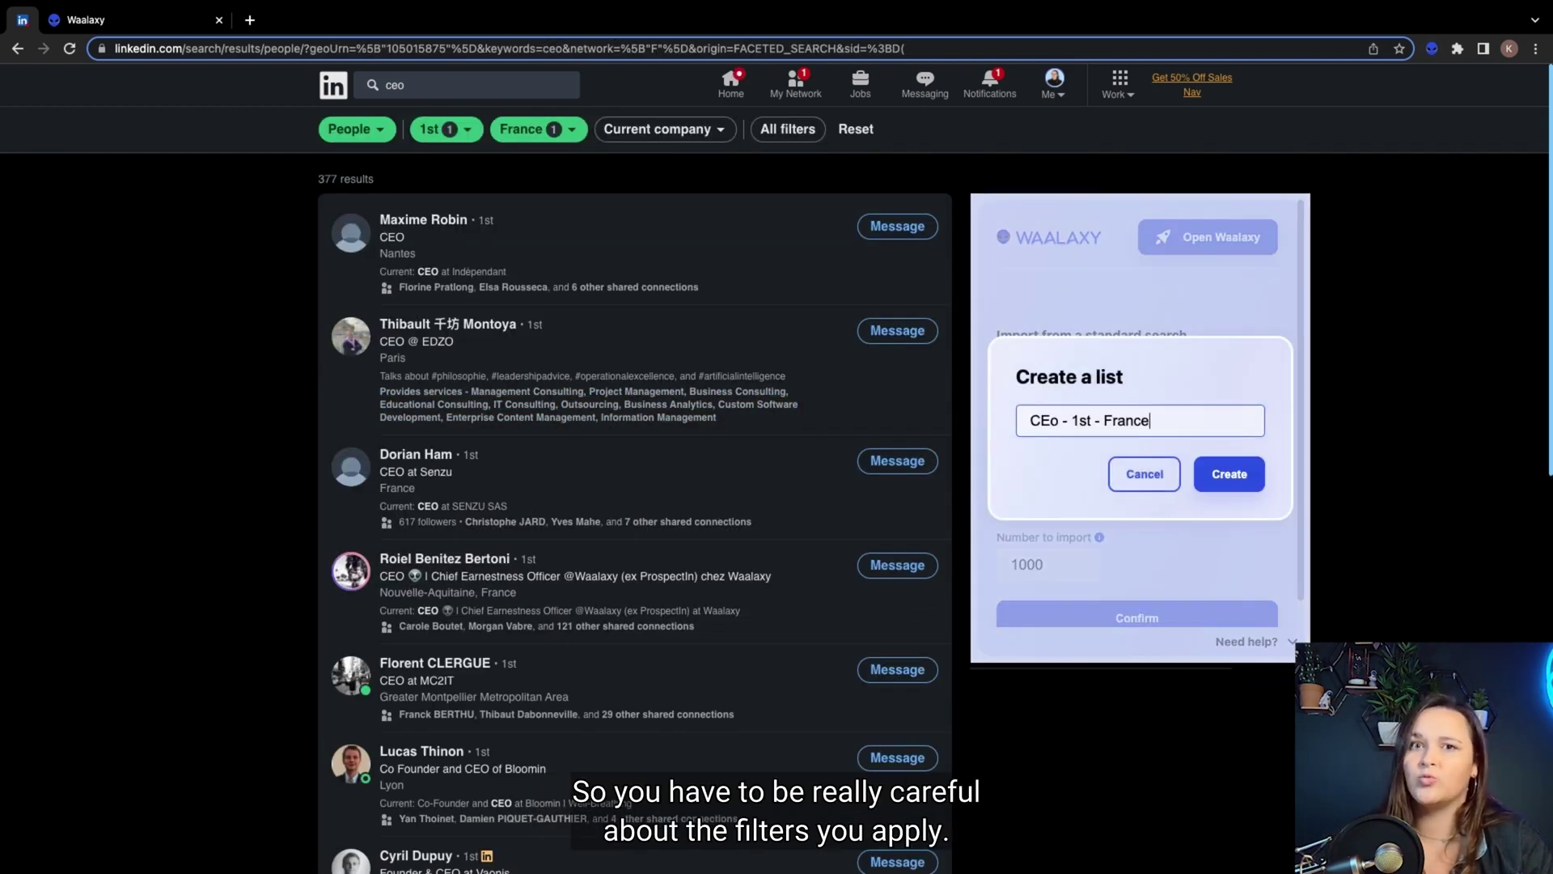
{"action": "left_click", "coordinate": [1229, 473]}
{"action": "left_click_drag", "start_coordinate": [1046, 565], "coordinate": [997, 571]}
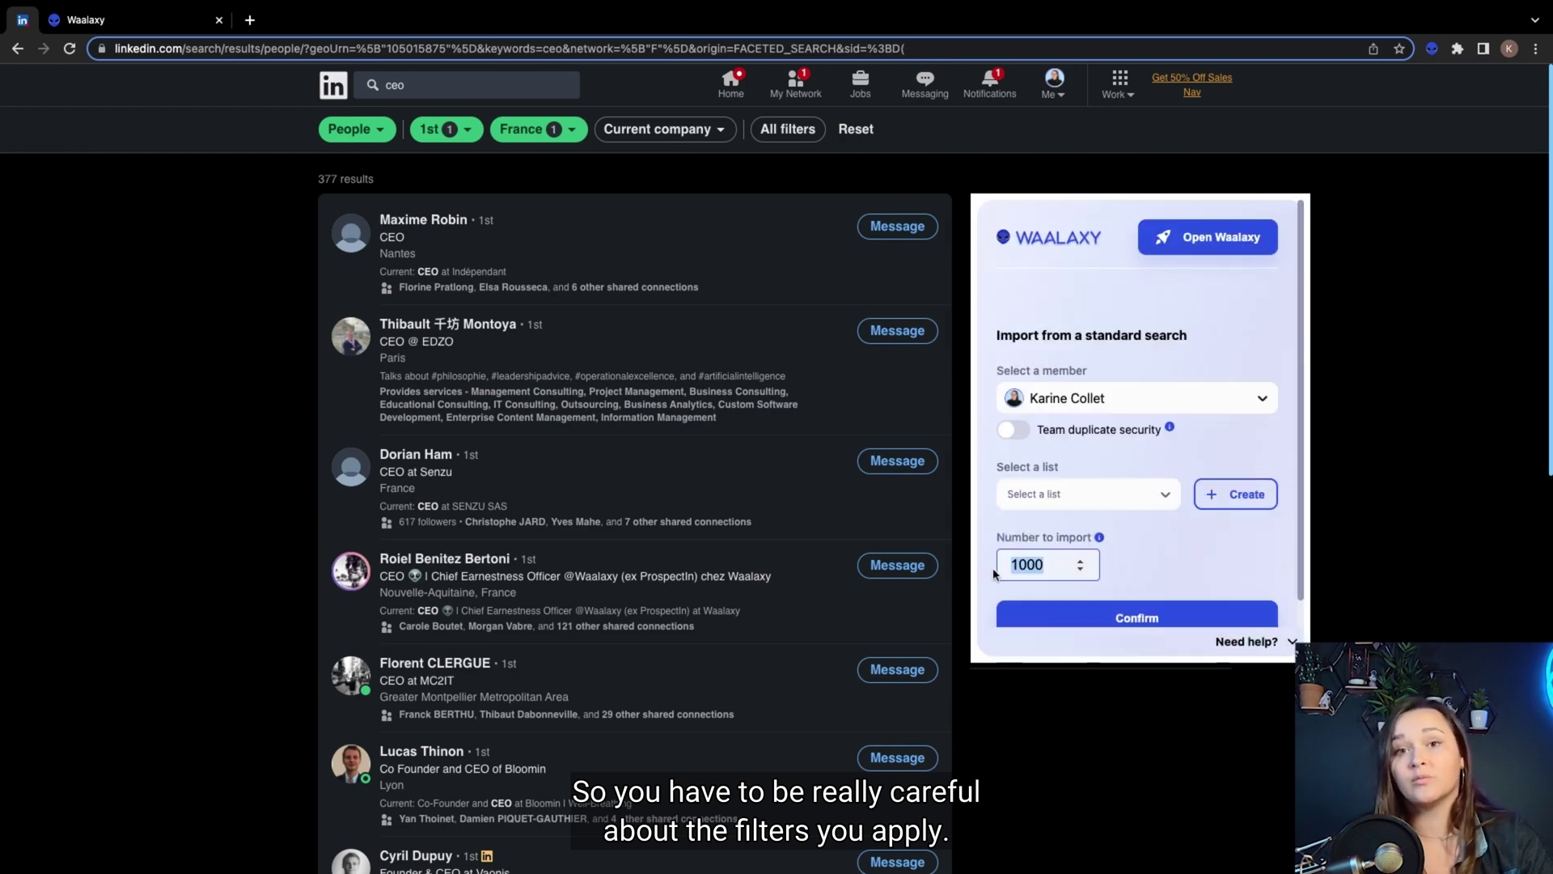
{"action": "type", "text": "400"}
{"action": "left_click", "coordinate": [1076, 617]}
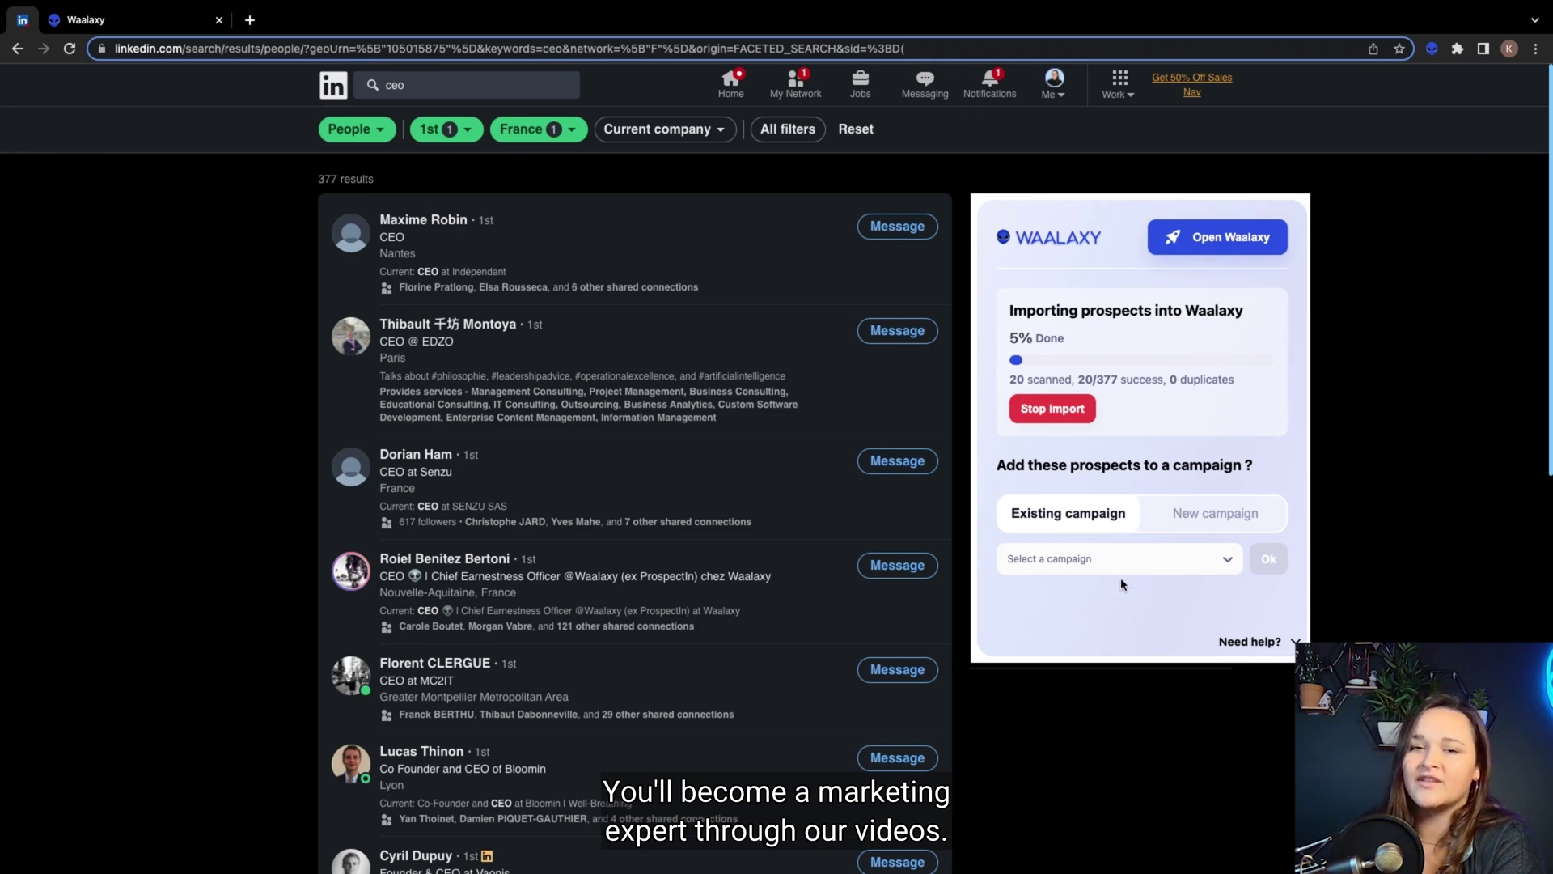
{"action": "left_click", "coordinate": [1222, 237]}
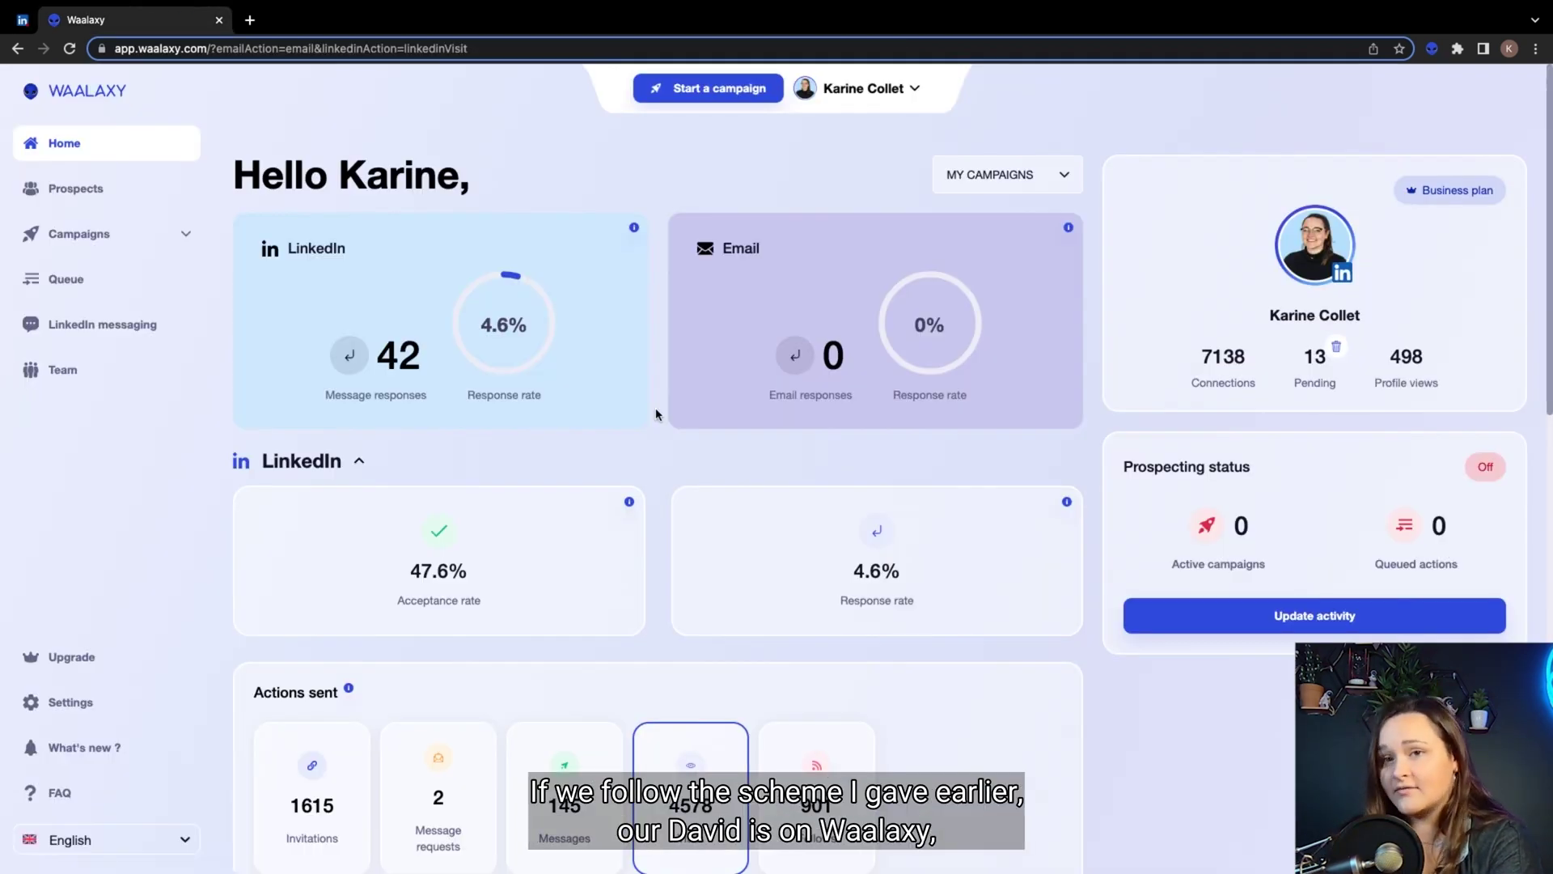
Step: Browse Waalaxy's campaign sequences, filtered to those with an Email finder step
{"action": "left_click", "coordinate": [97, 235]}
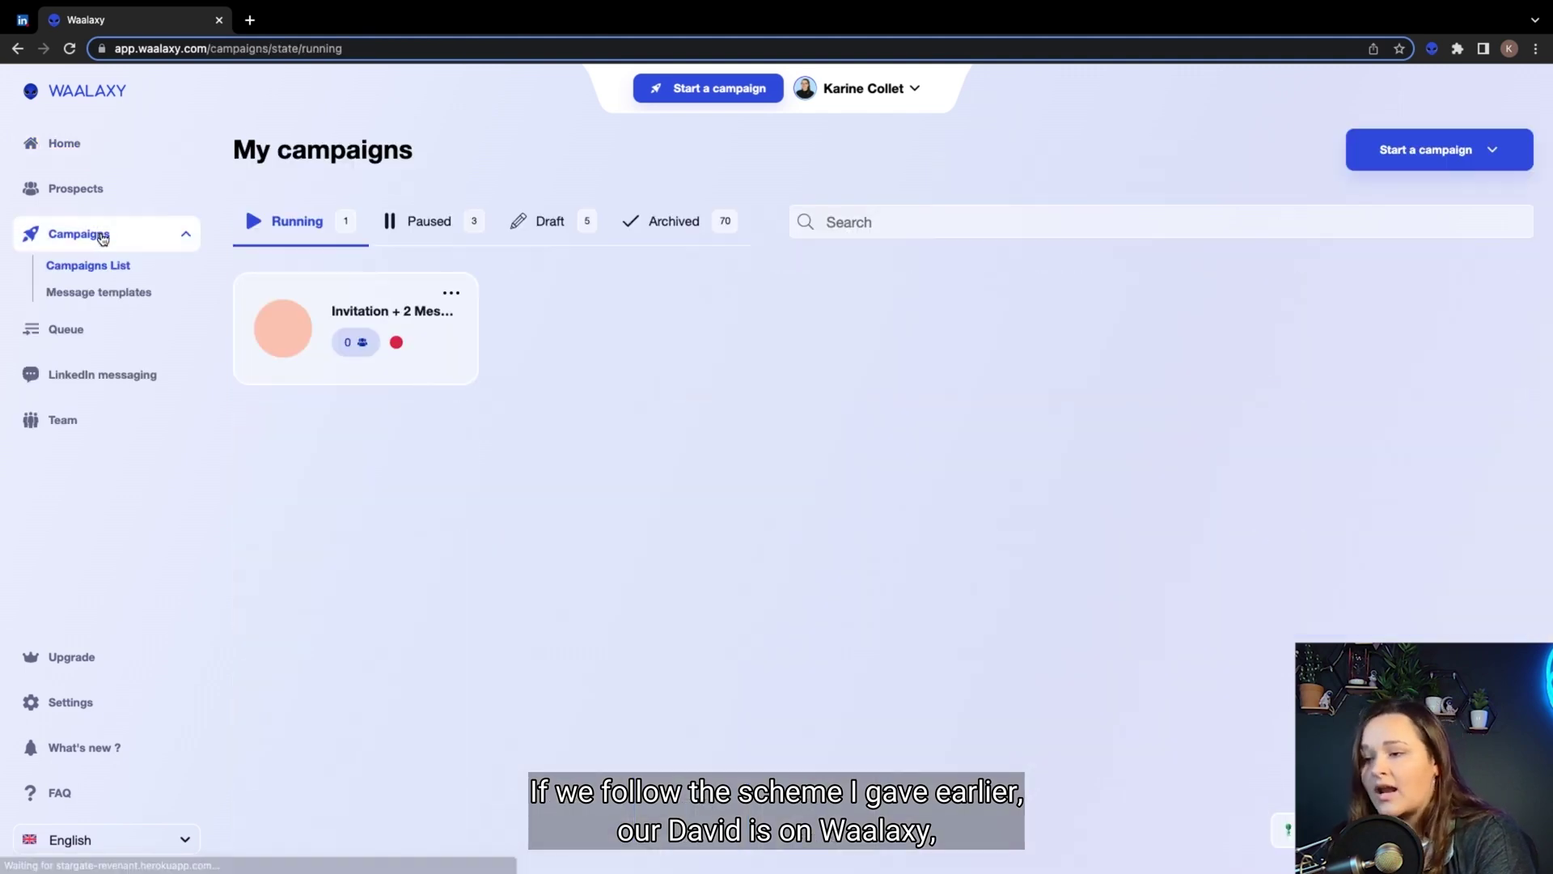
{"action": "left_click", "coordinate": [1385, 152]}
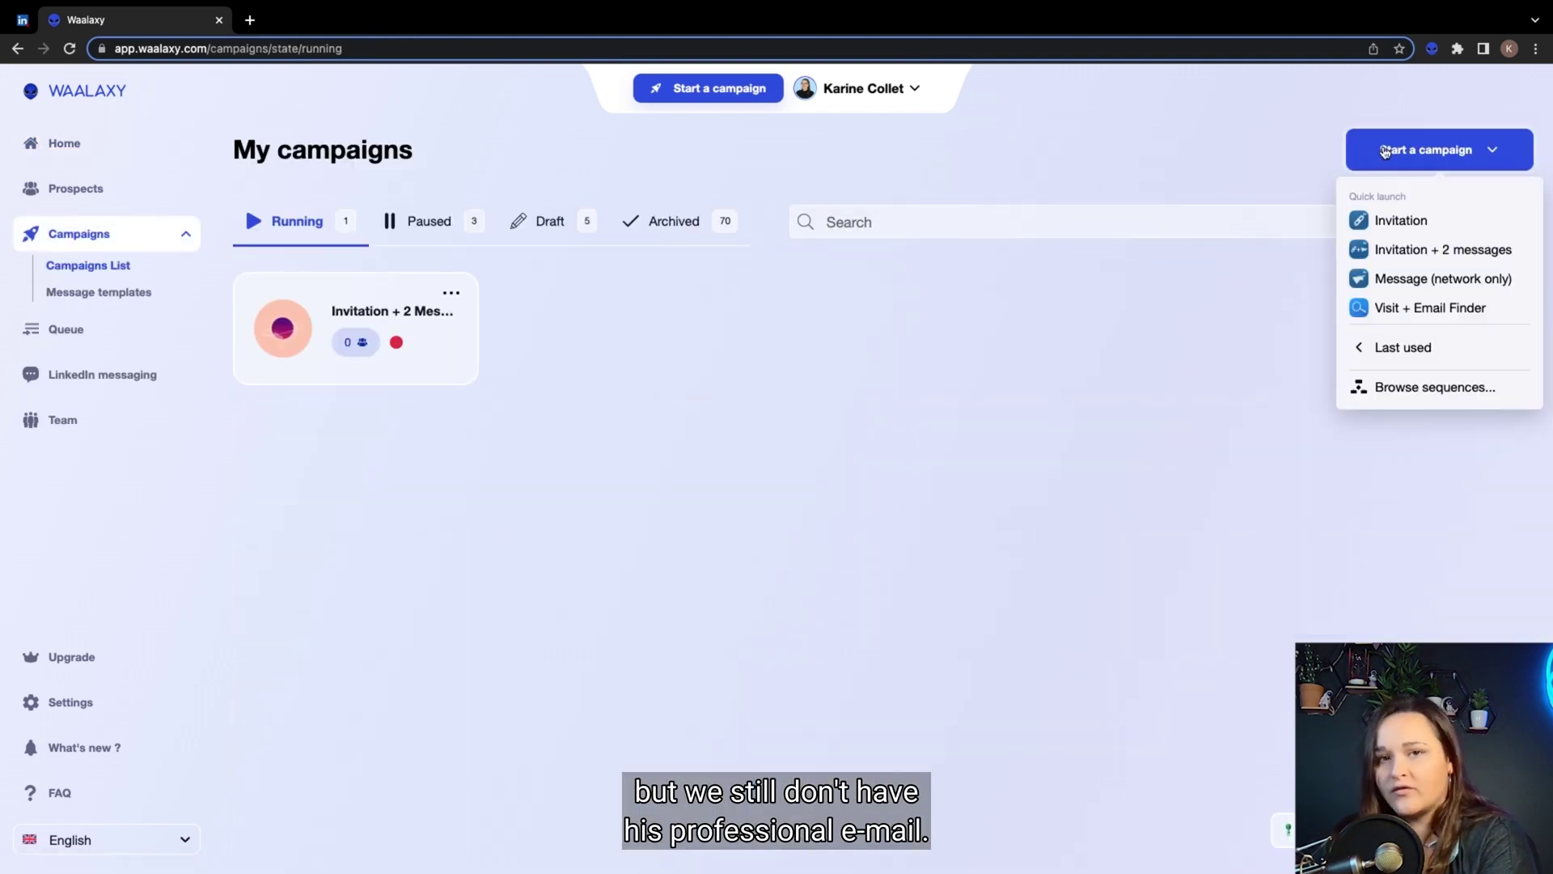
{"action": "left_click", "coordinate": [1405, 390]}
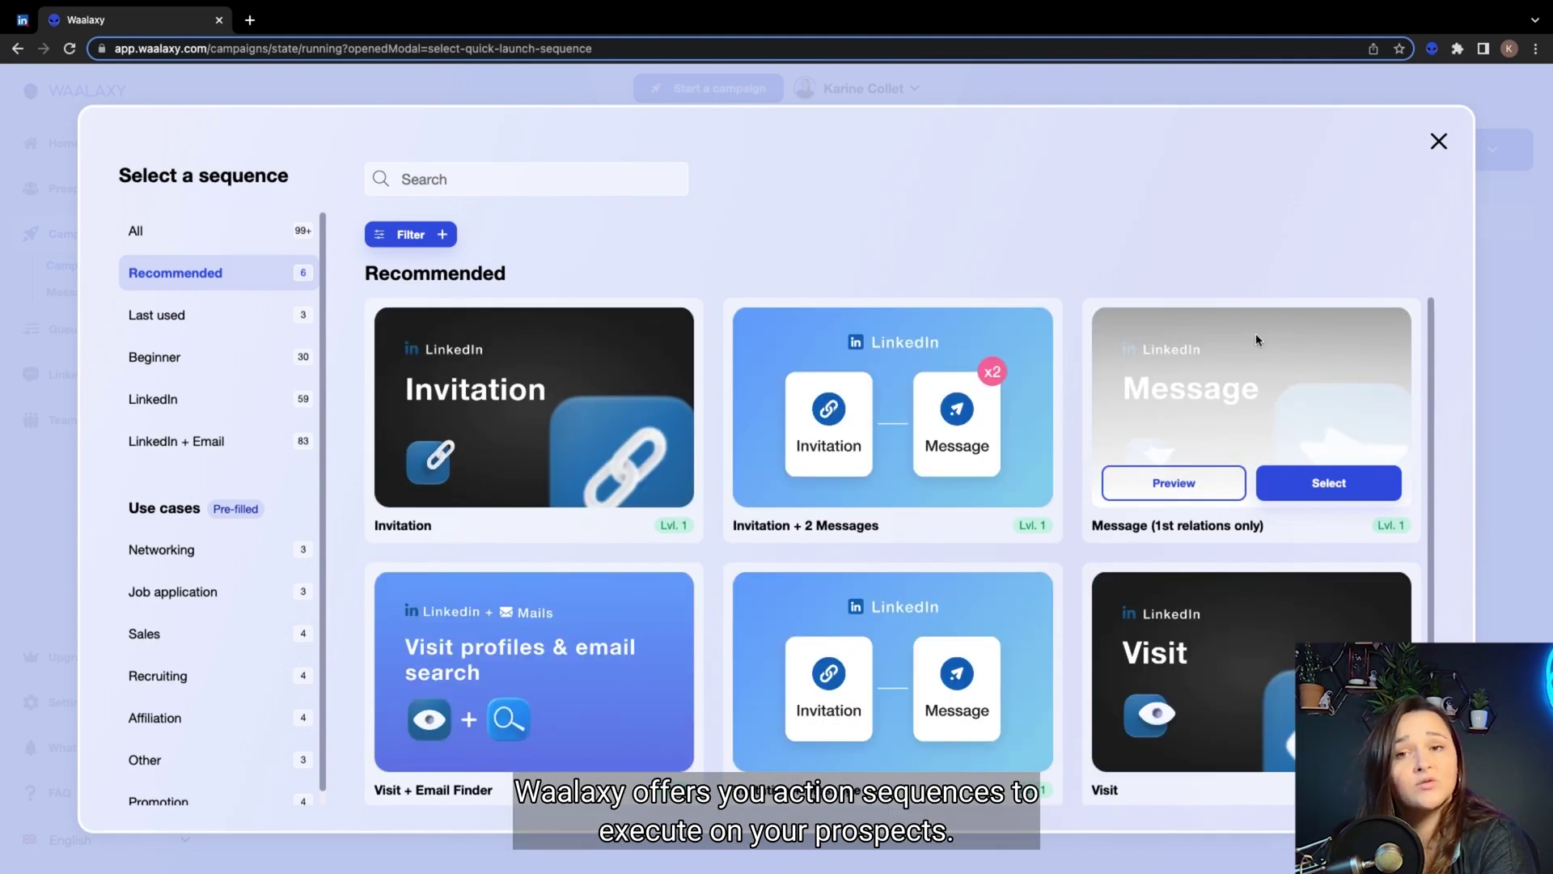
{"action": "left_click", "coordinate": [402, 242]}
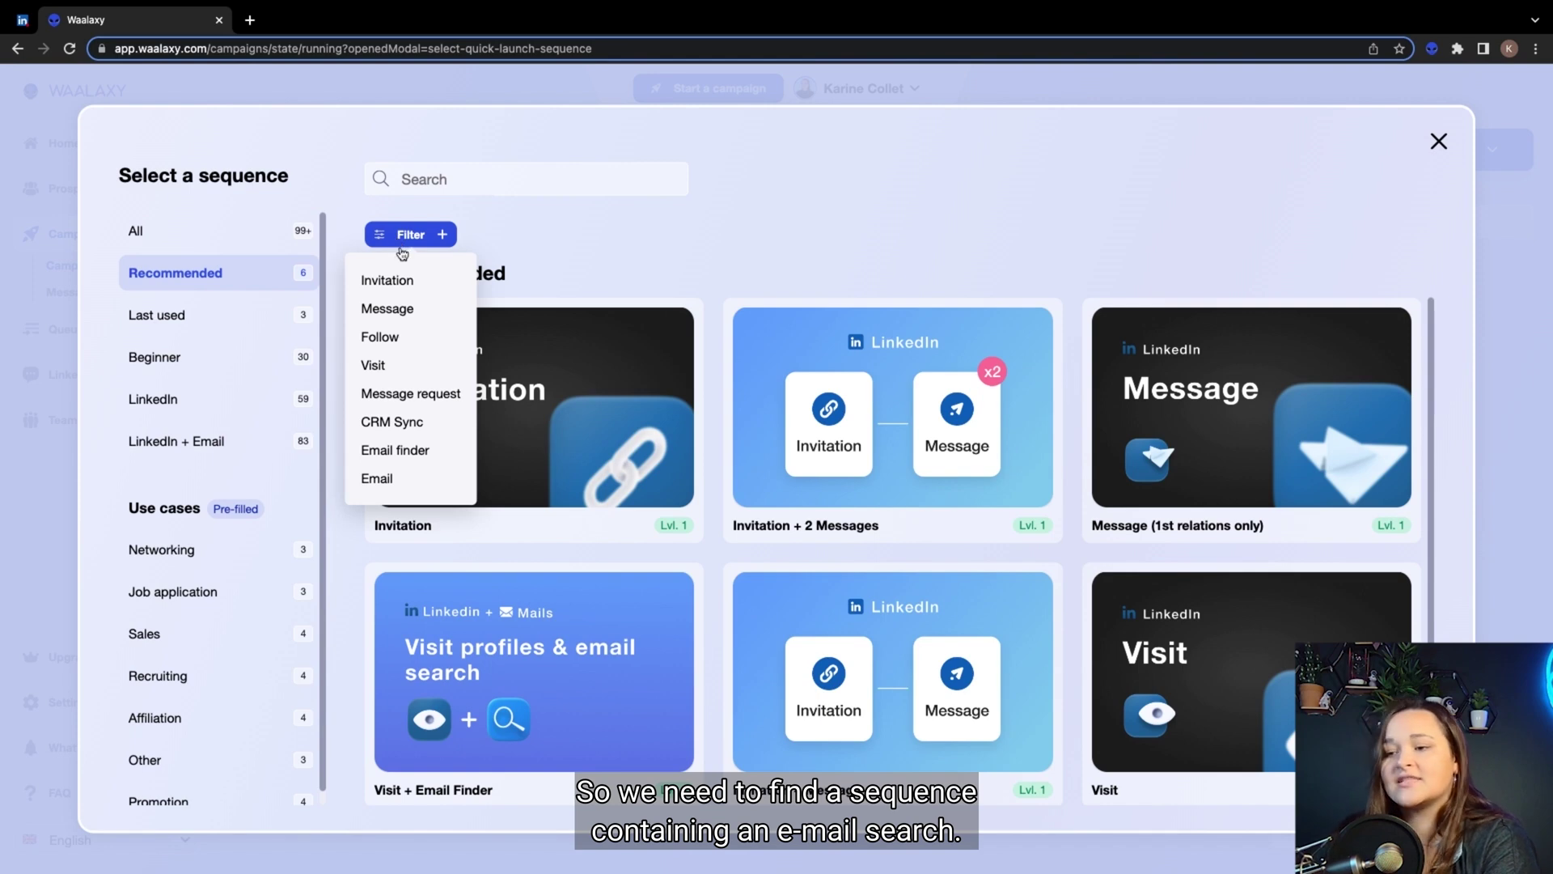
{"action": "left_click", "coordinate": [395, 449]}
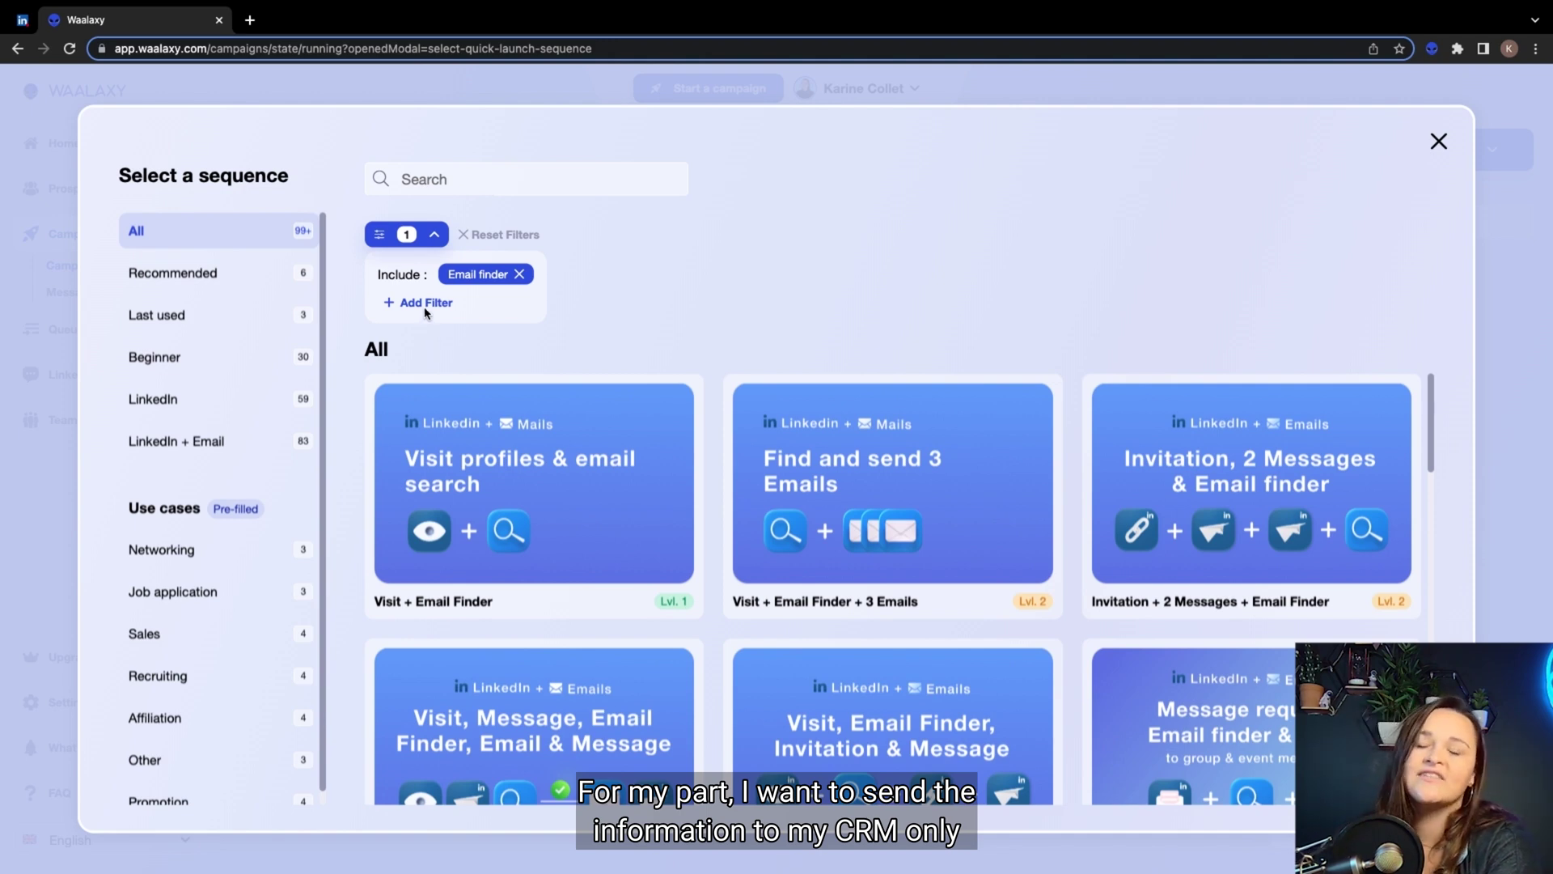
Step: Also require 2 Email steps, exclude Invitation, and preview Visit + Email Finder + 2 Emails
{"action": "left_click", "coordinate": [425, 306]}
{"action": "left_click", "coordinate": [388, 541]}
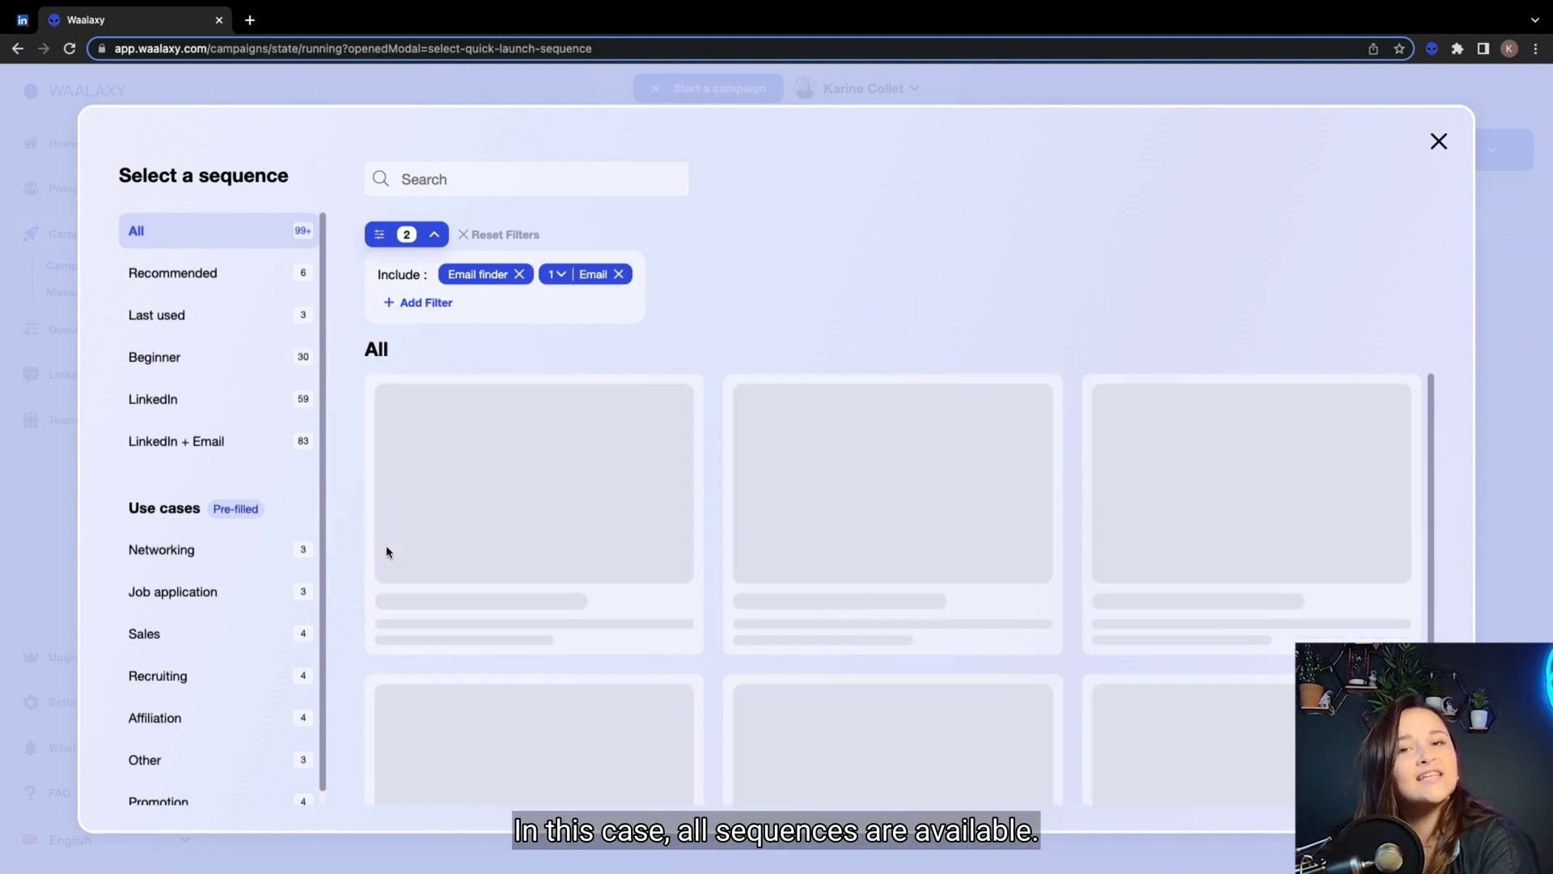
{"action": "left_click", "coordinate": [561, 275]}
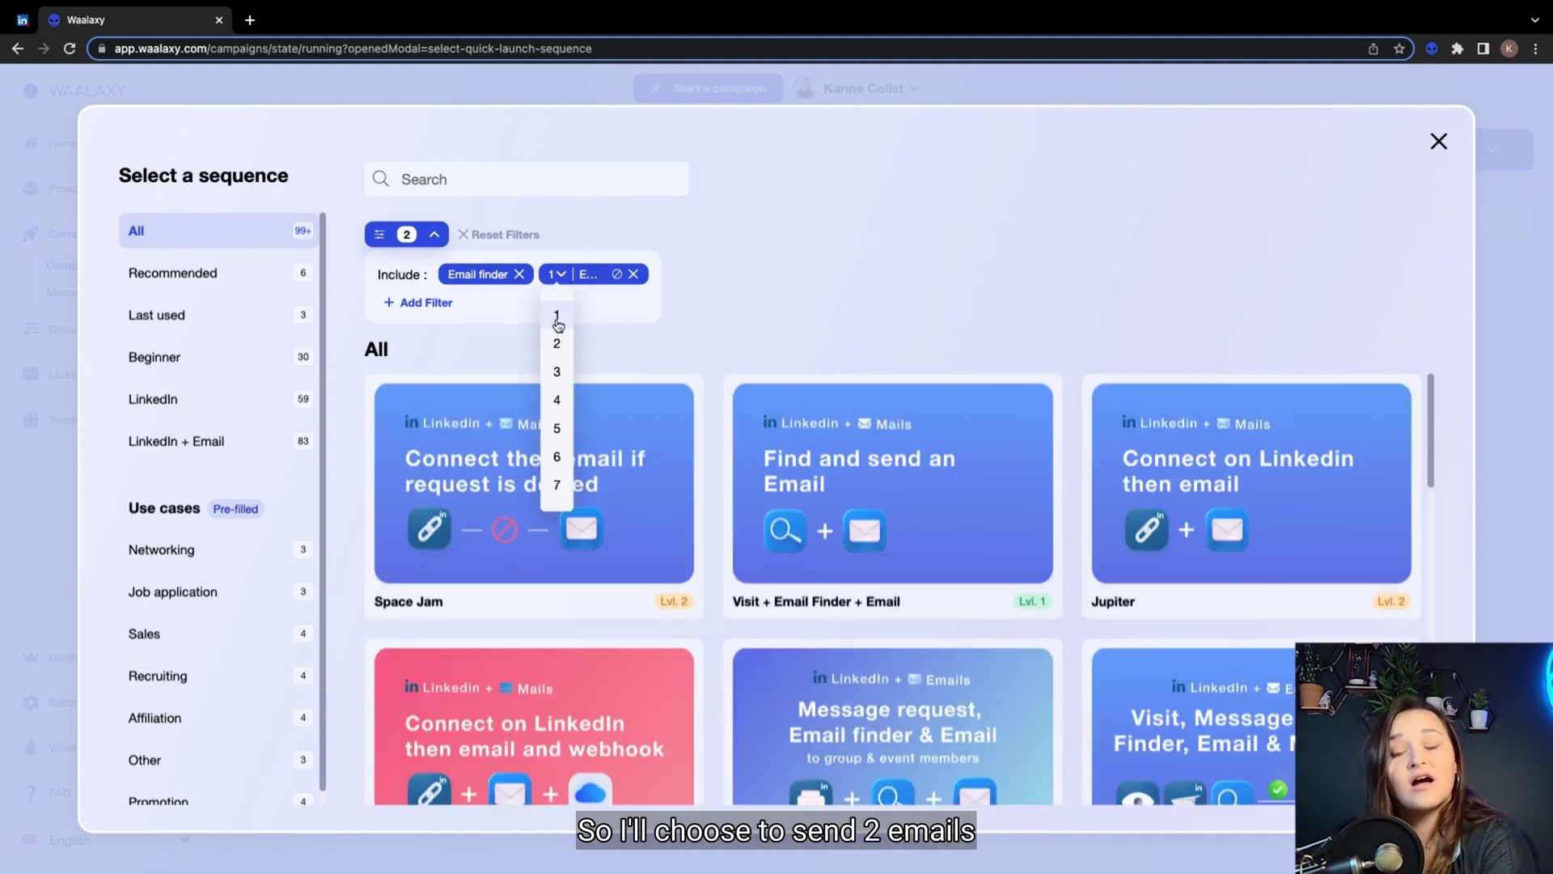
{"action": "left_click", "coordinate": [557, 345]}
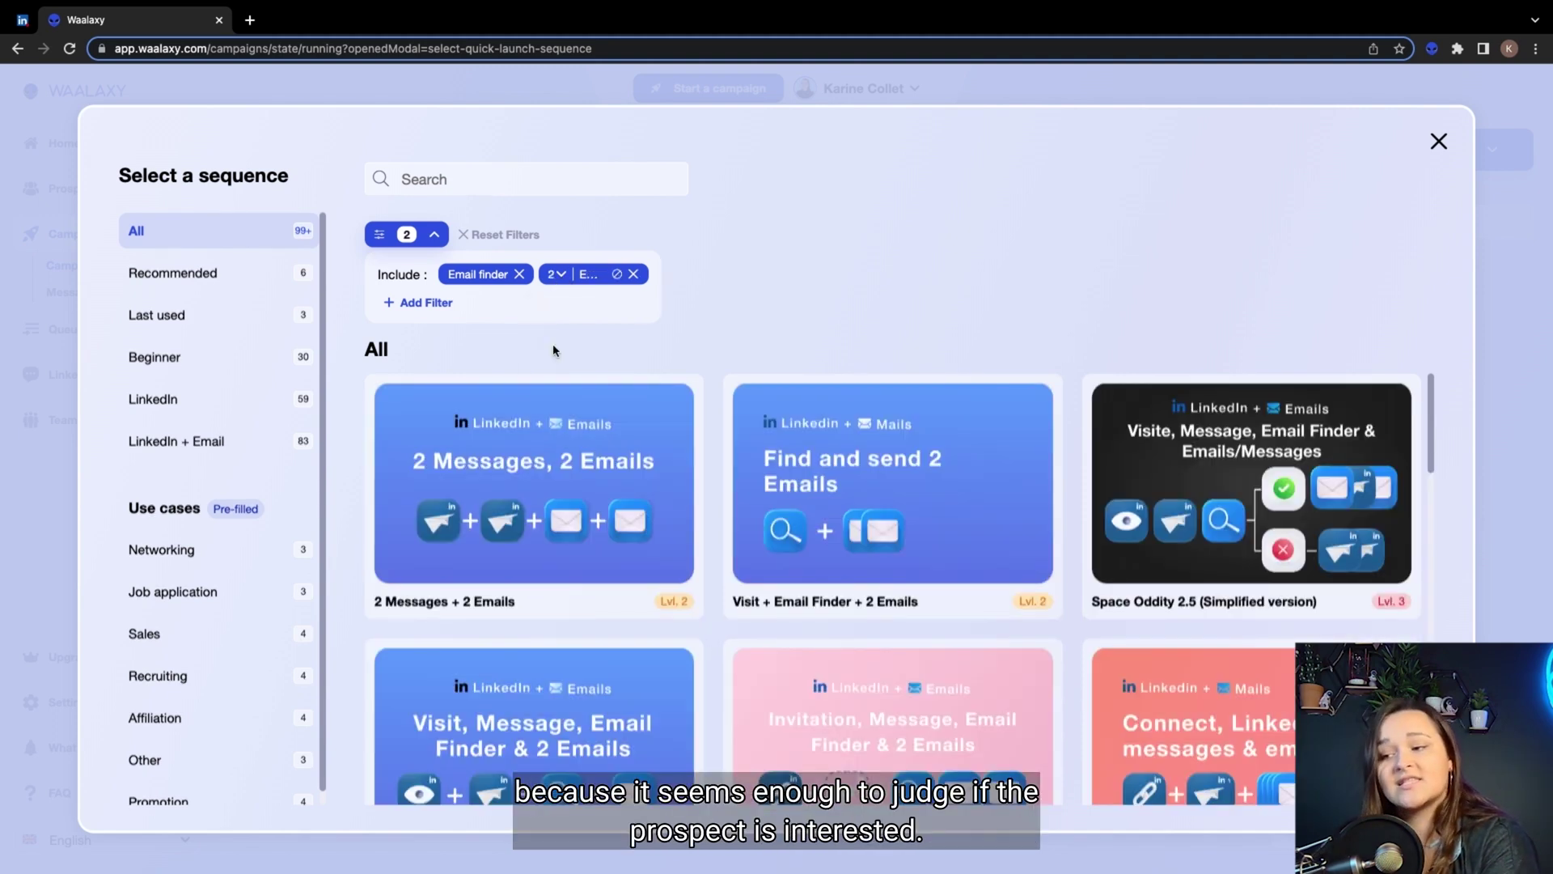
{"action": "left_click", "coordinate": [418, 303]}
{"action": "left_click", "coordinate": [415, 341]}
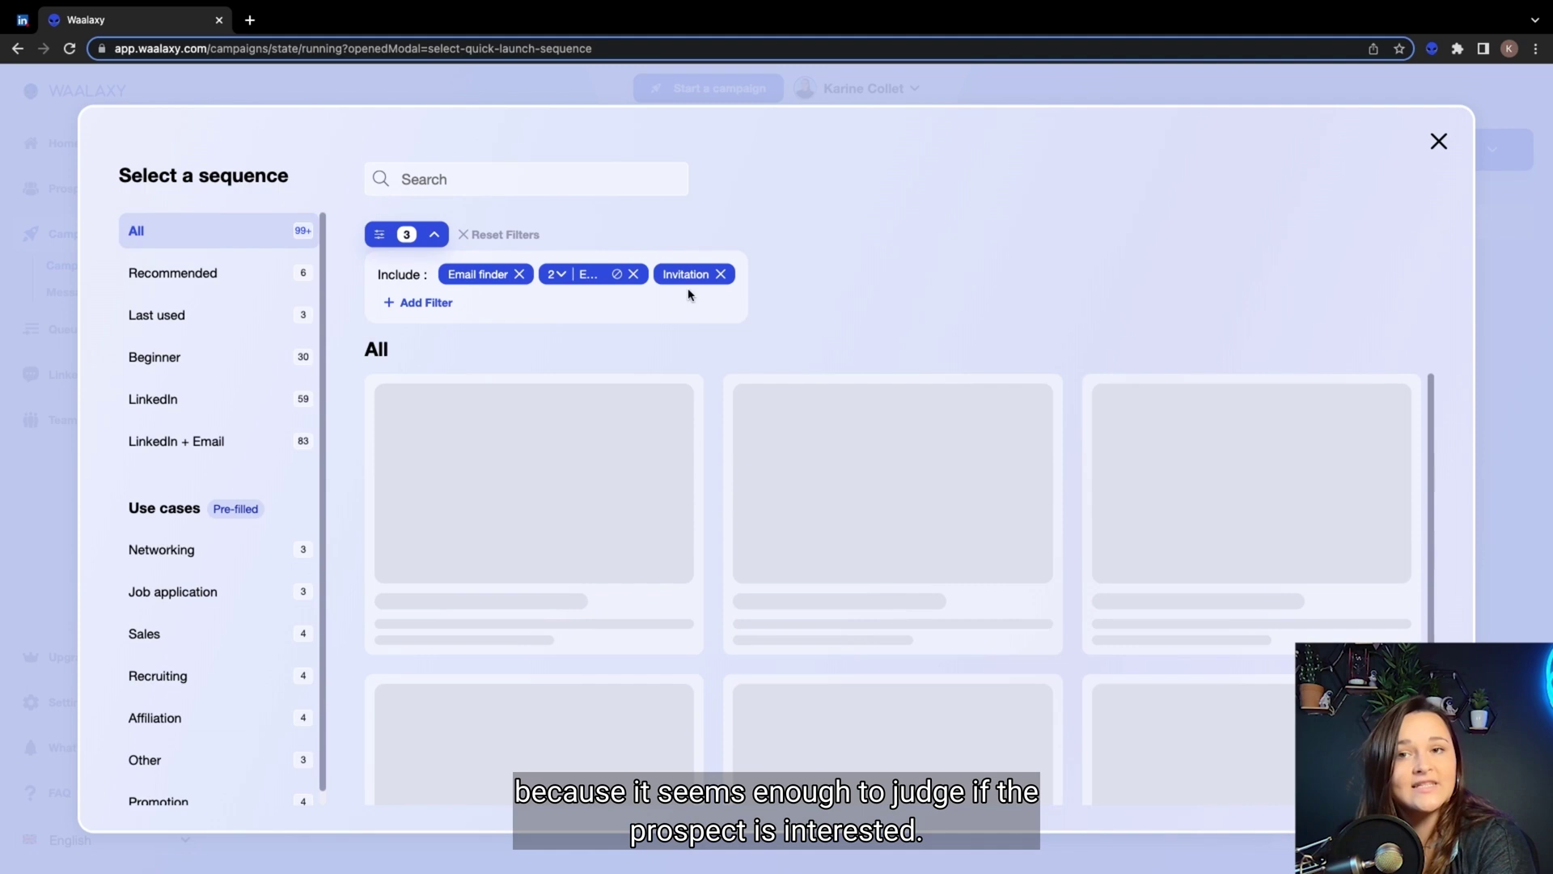
{"action": "left_click", "coordinate": [721, 275]}
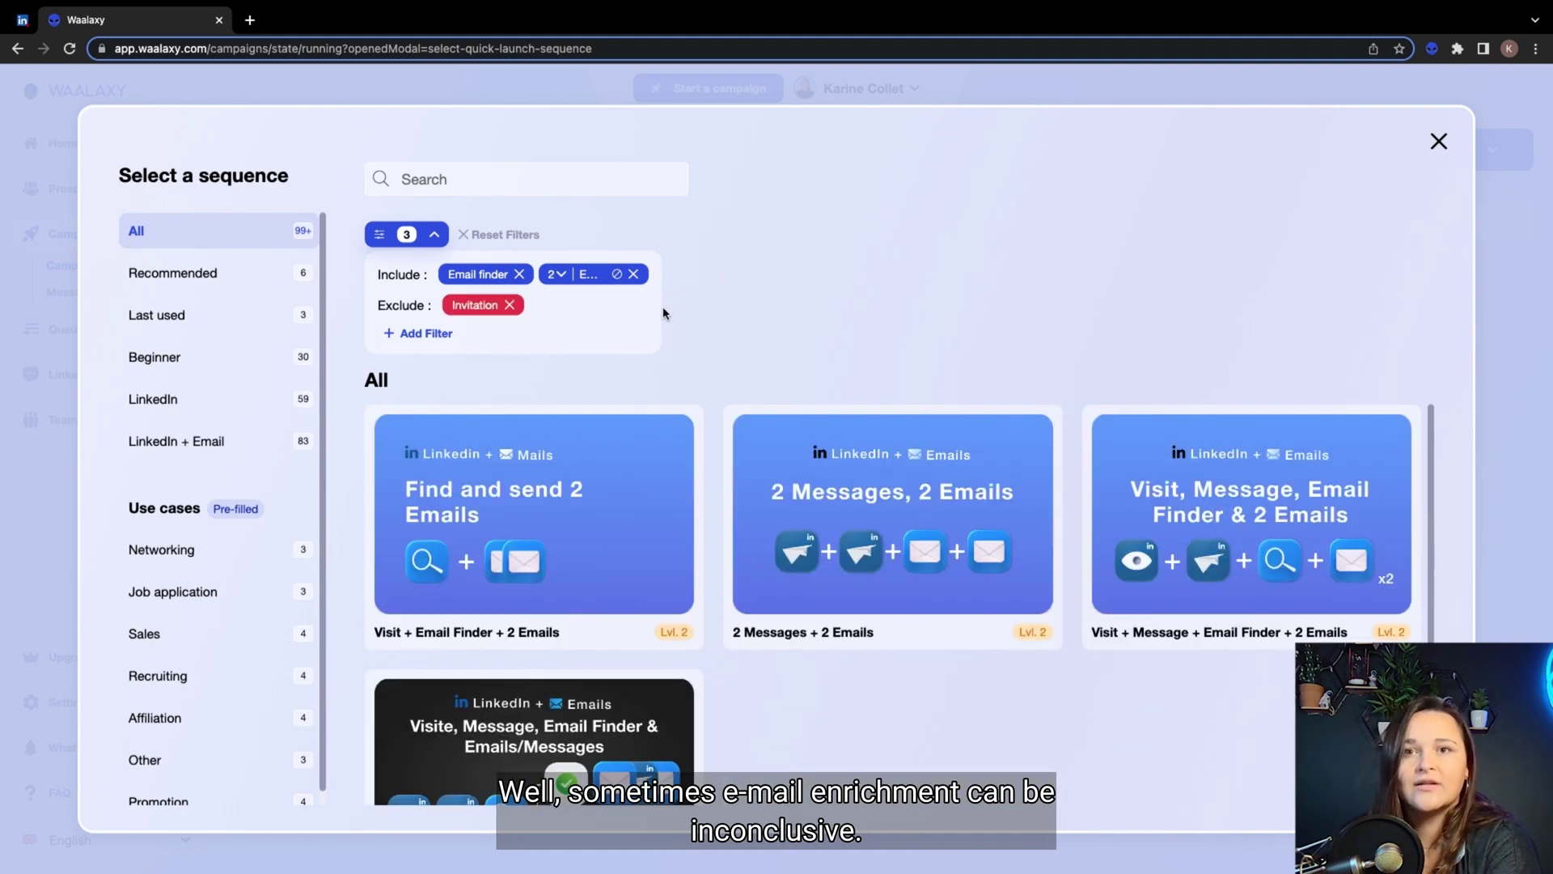
{"action": "mouse_move", "coordinate": [593, 596]}
{"action": "left_click", "coordinate": [504, 595]}
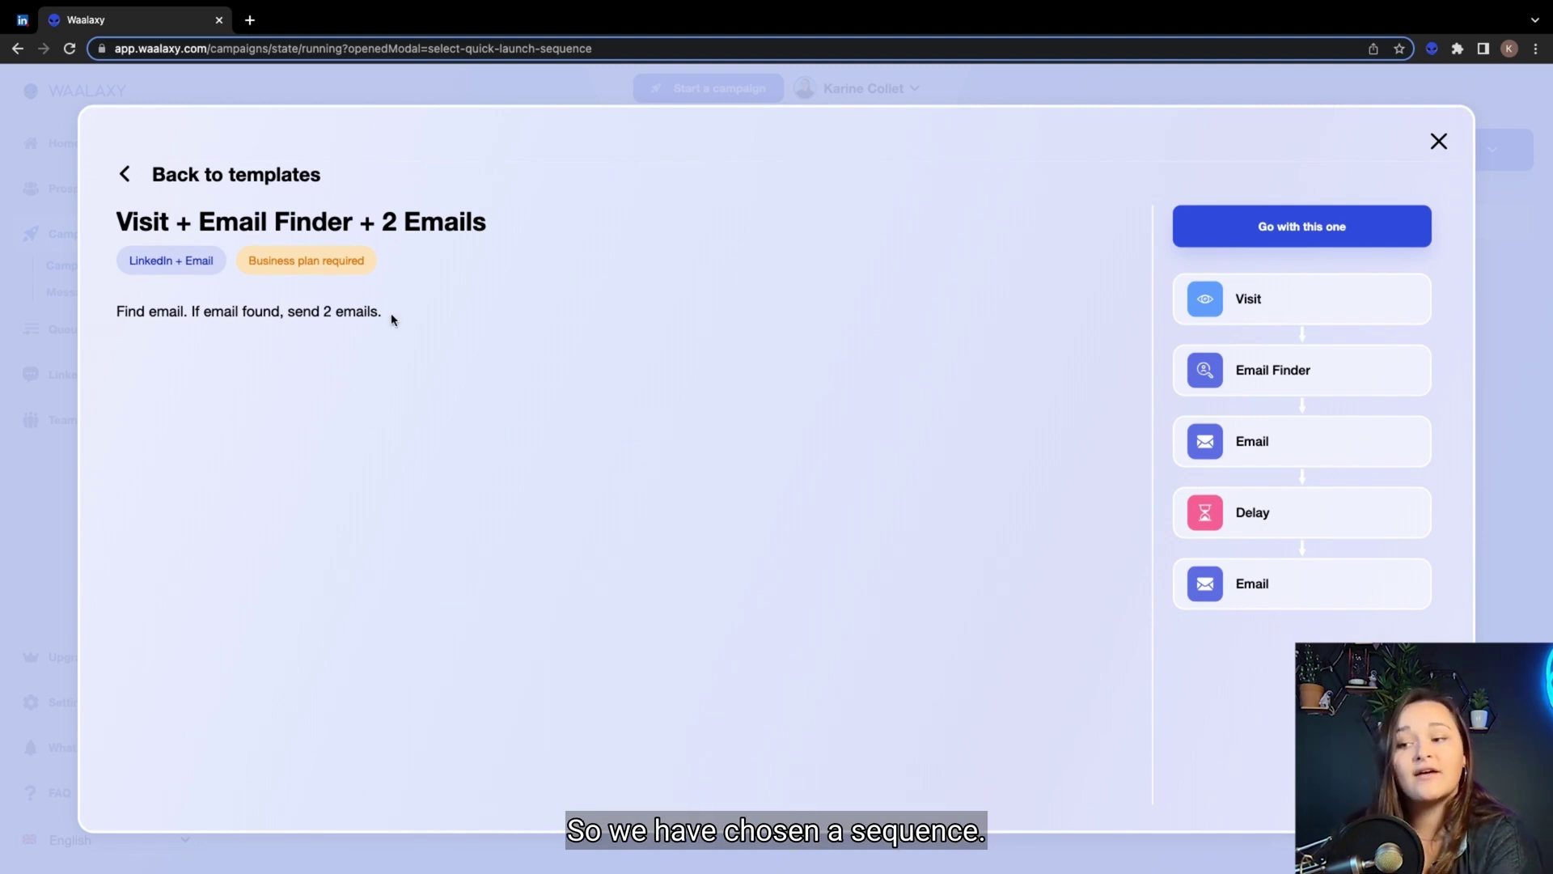
Step: Use this sequence for a new campaign named 'Prospecting CEOs from France'
{"action": "left_click", "coordinate": [1278, 228]}
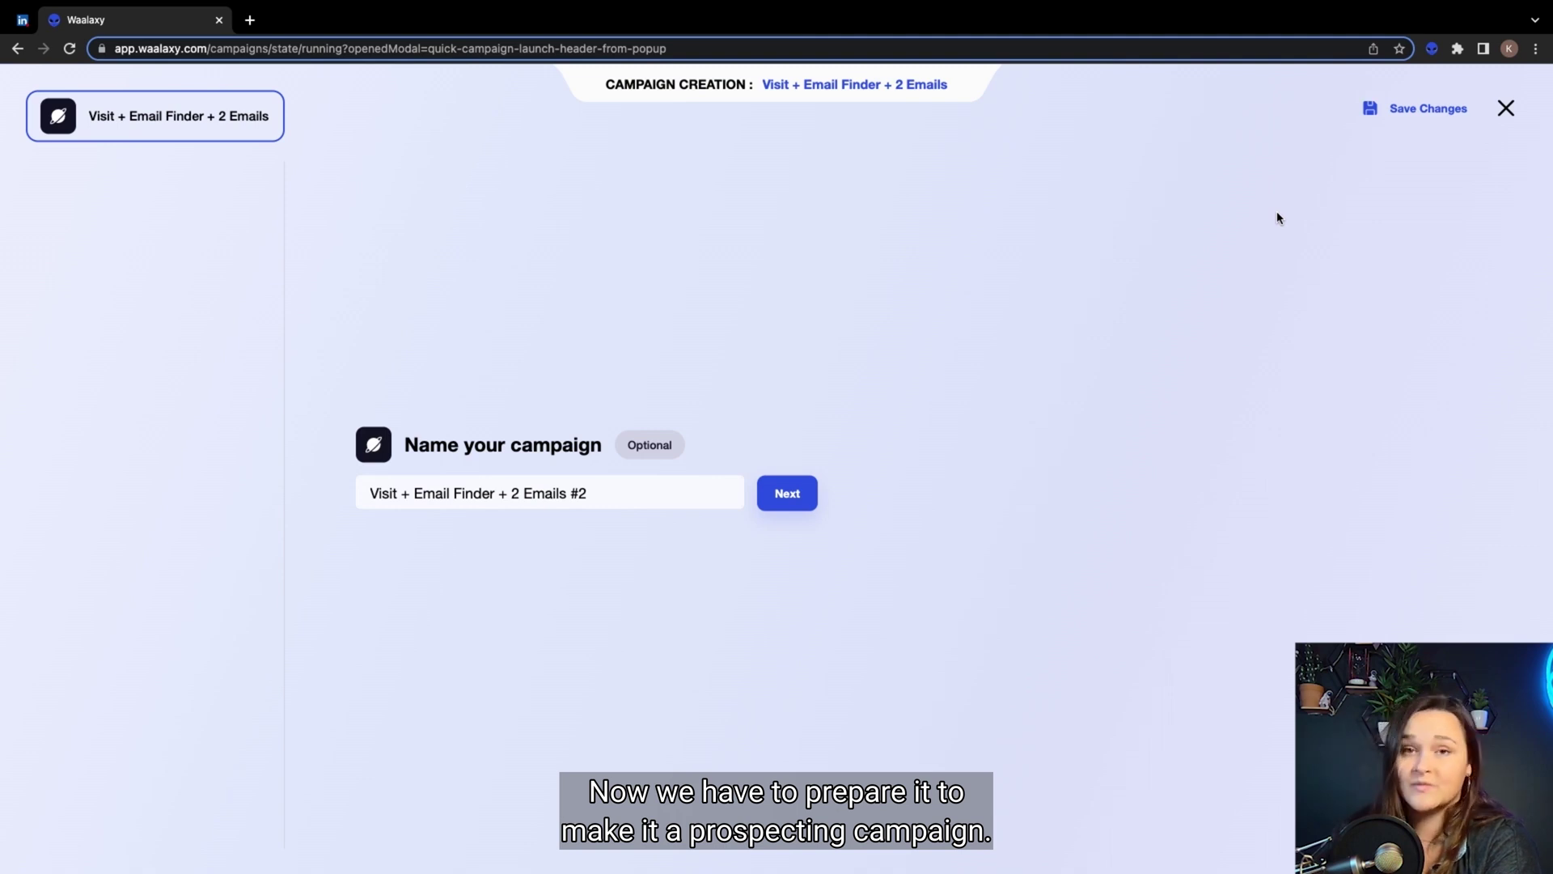
{"action": "type", "text": "Prospecting CEO"}
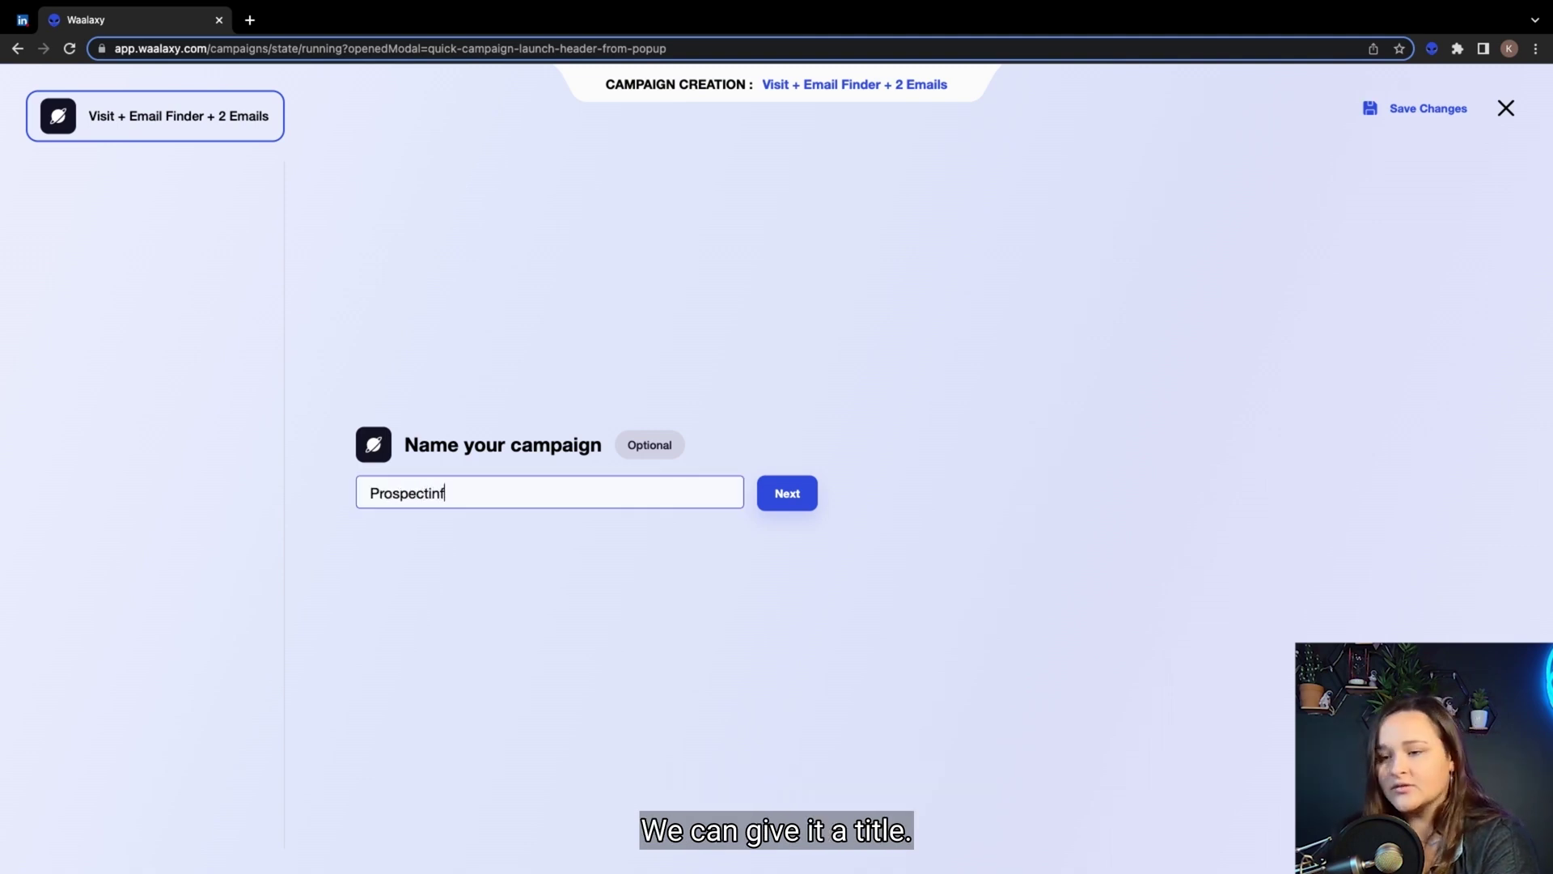
{"action": "type", "text": "s from F"}
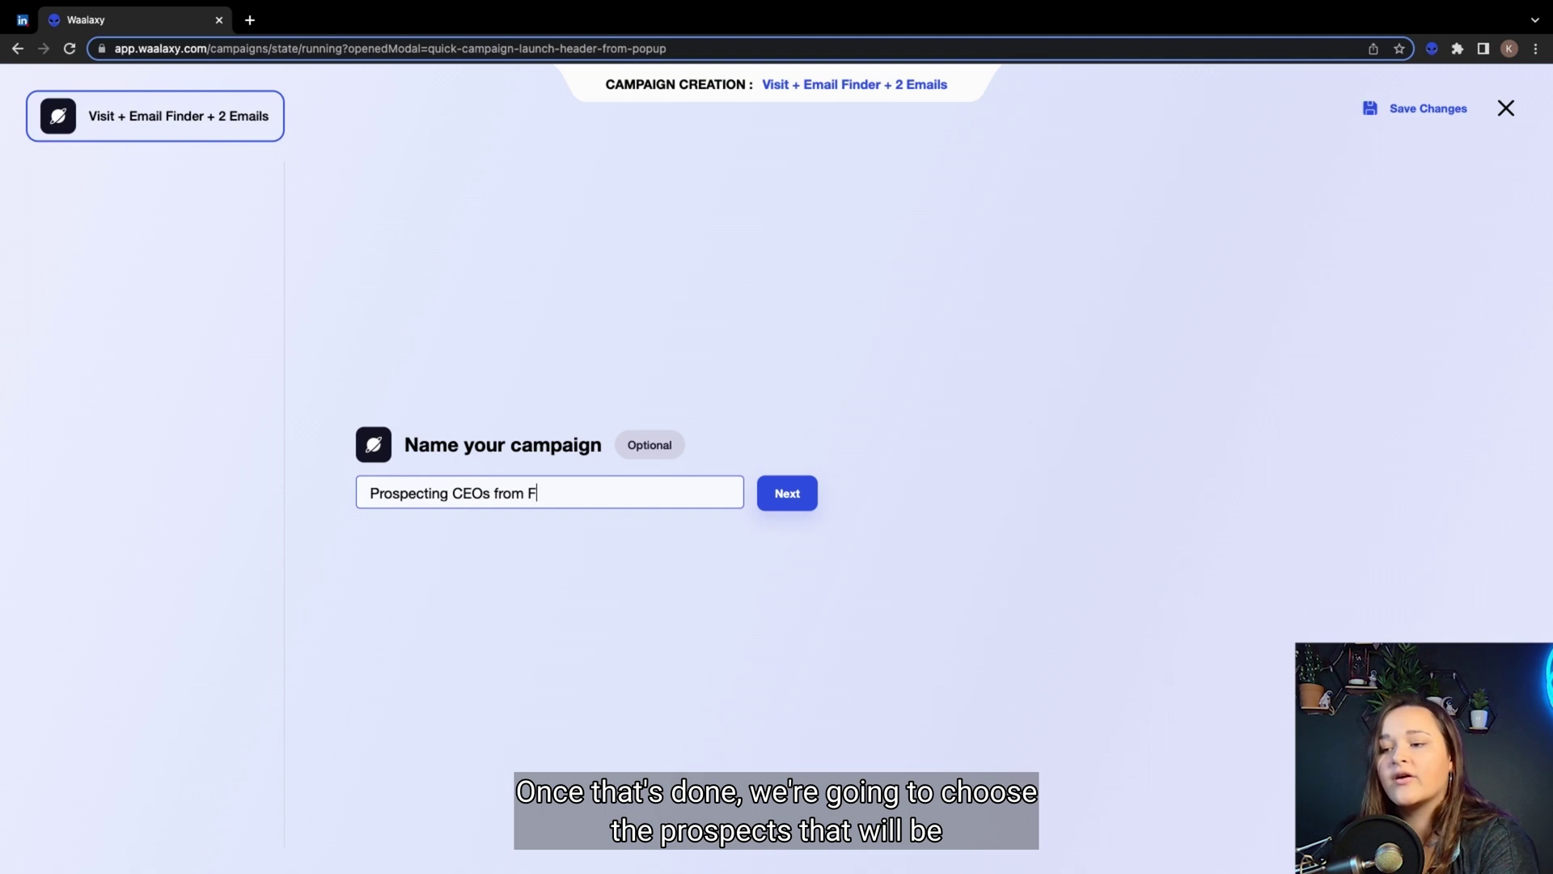
{"action": "type", "text": "rance"}
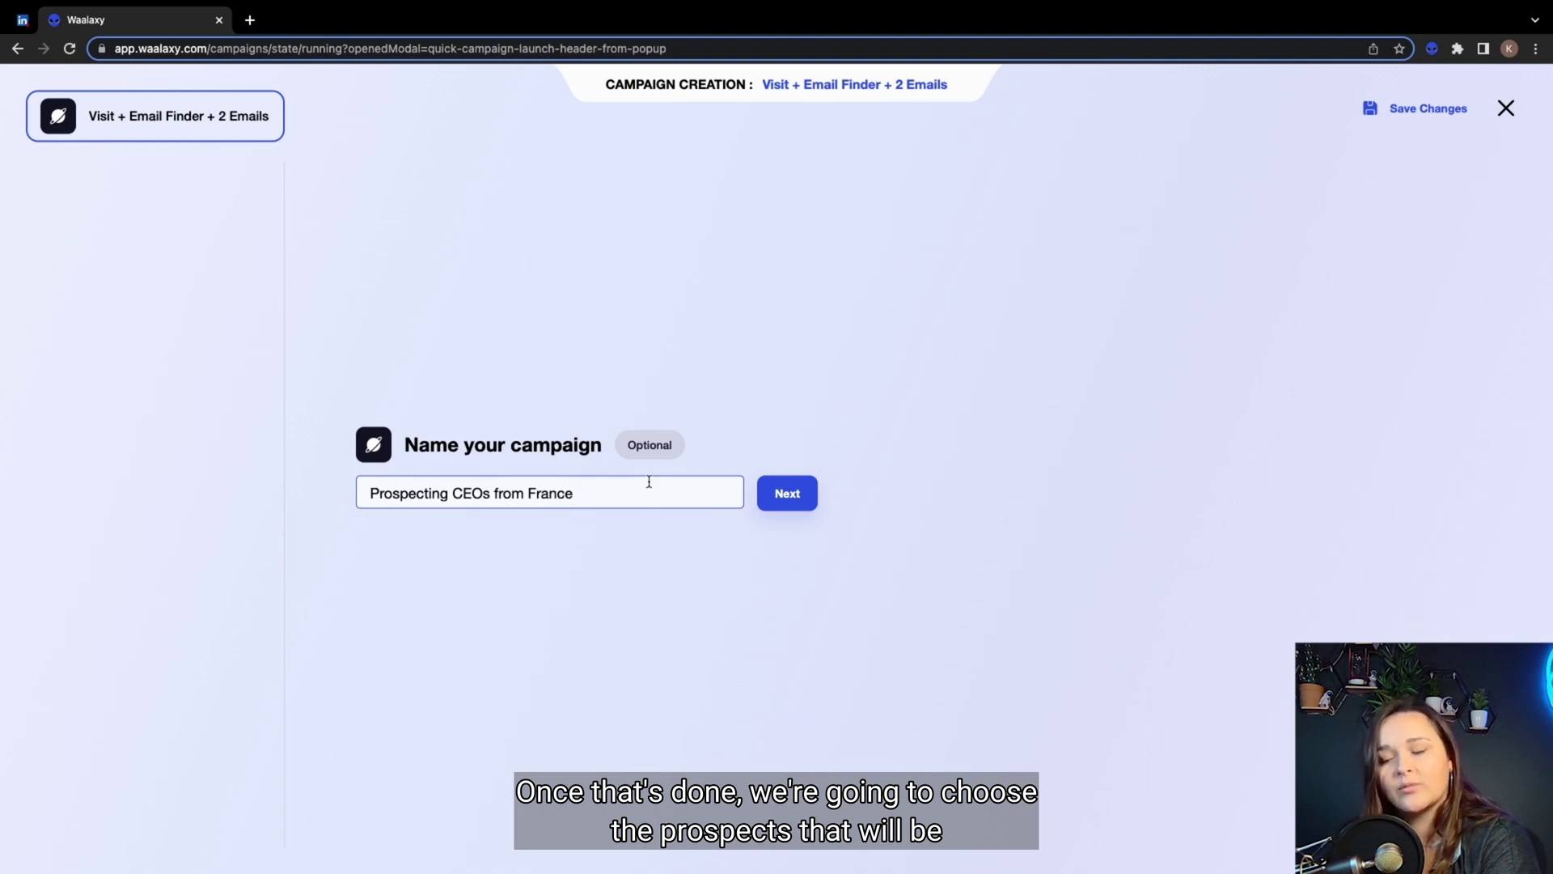
{"action": "left_click", "coordinate": [775, 490]}
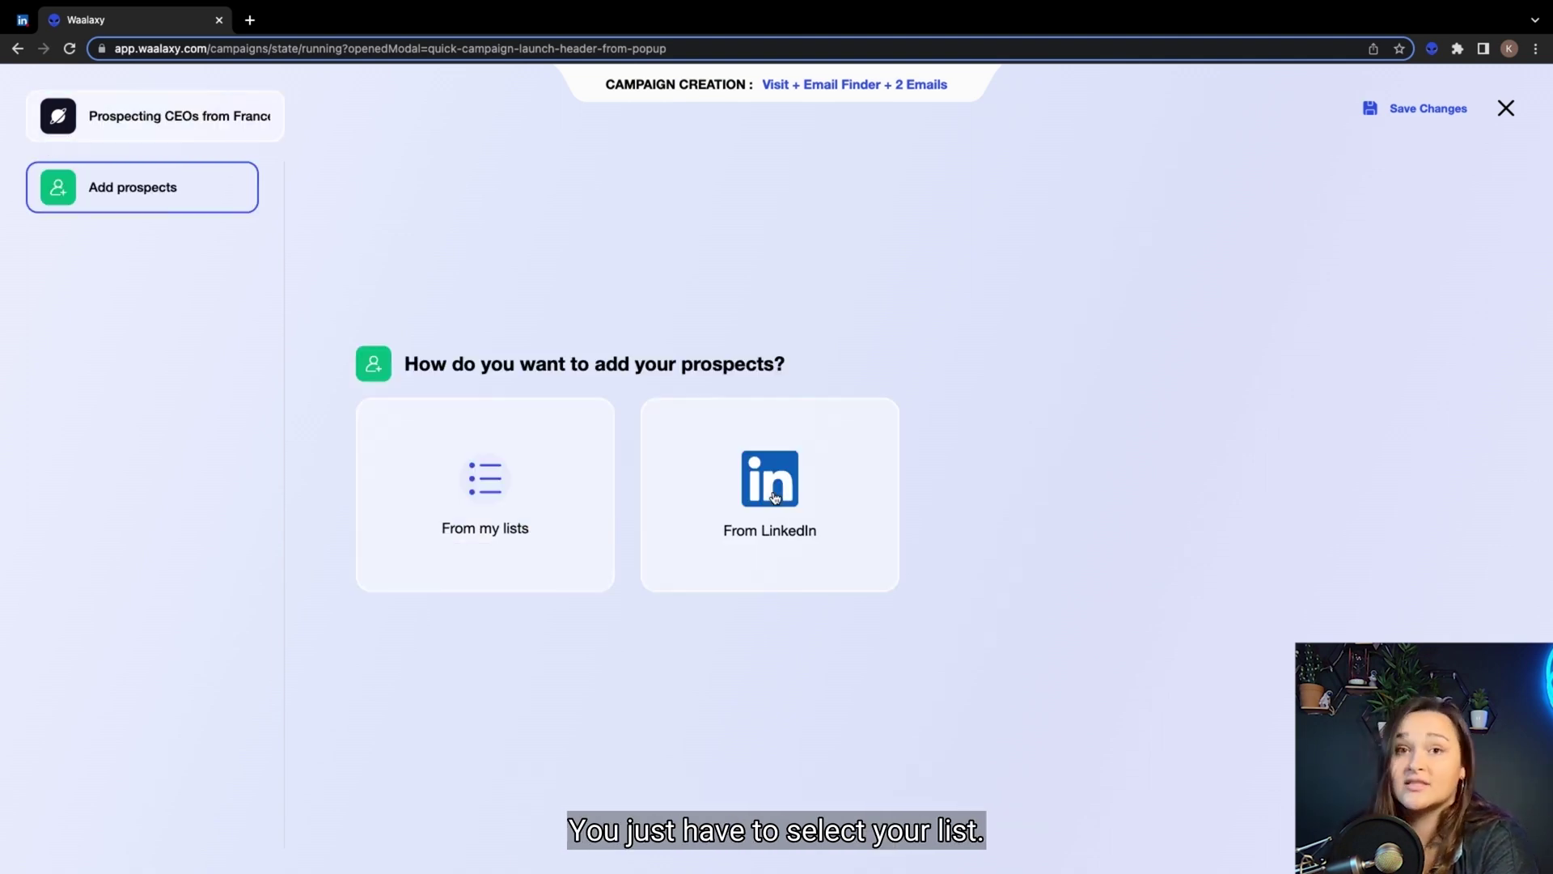
Step: Add all prospects from the saved list 'CEo - 1st - France' to the campaign
{"action": "left_click", "coordinate": [503, 492]}
{"action": "left_click", "coordinate": [499, 484]}
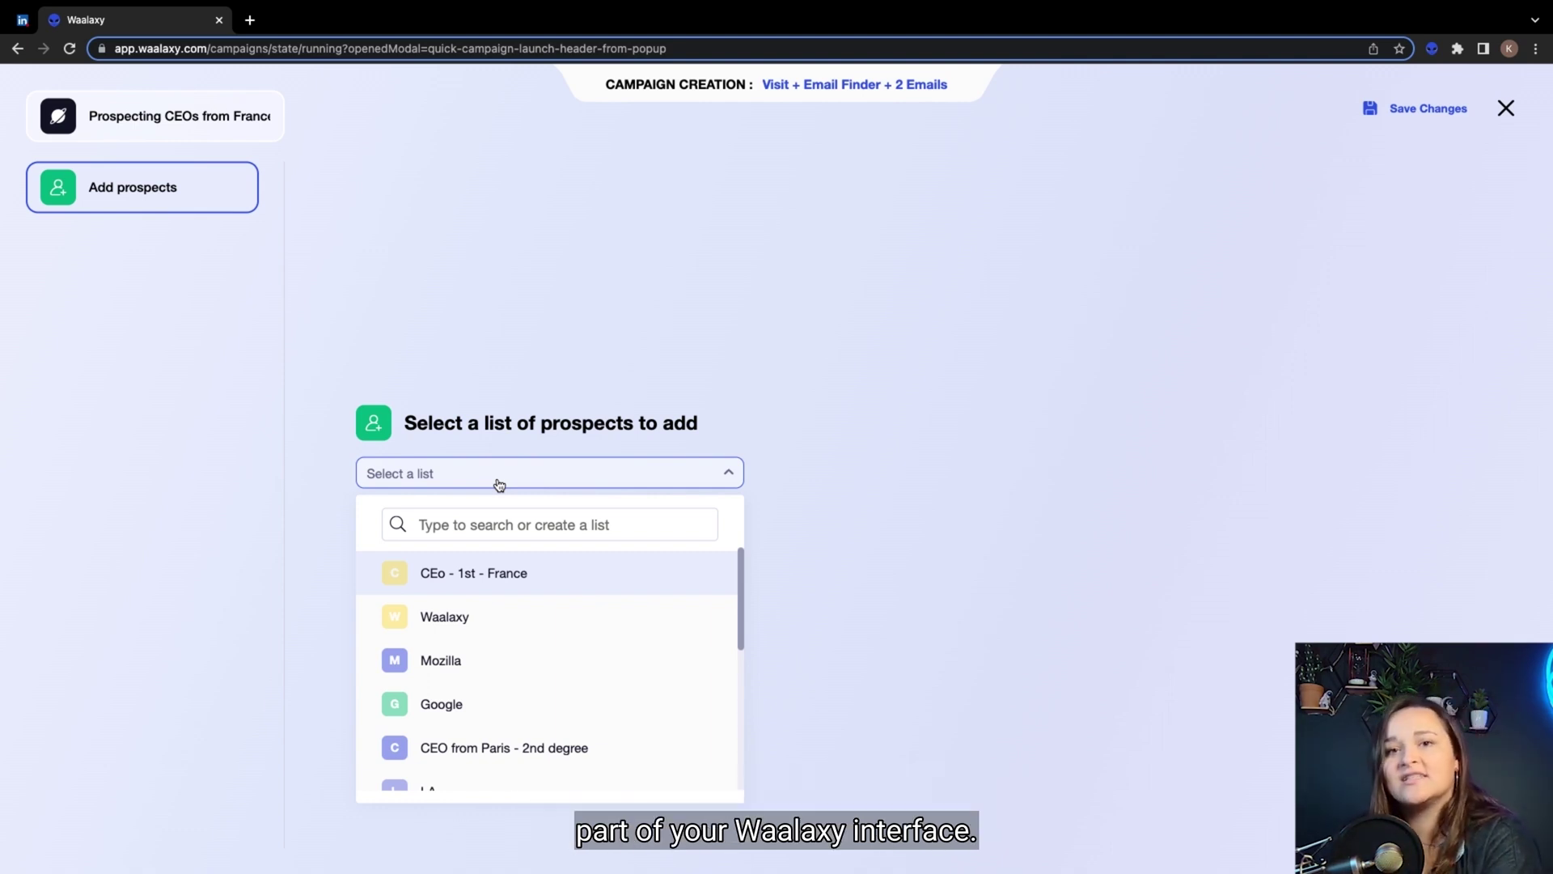
{"action": "left_click", "coordinate": [483, 574]}
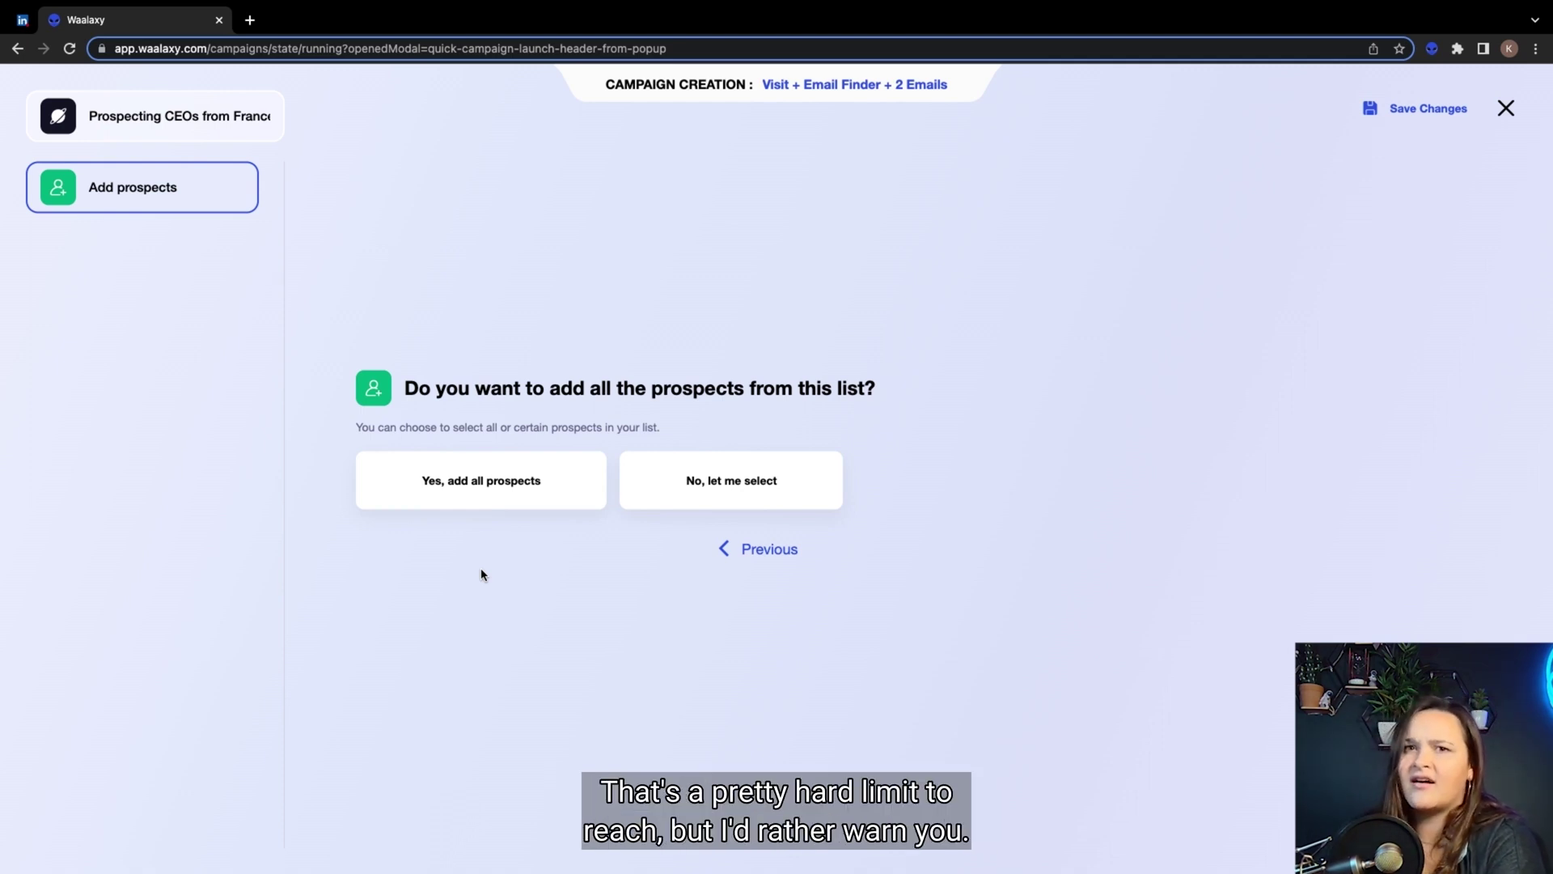
{"action": "left_click", "coordinate": [493, 503]}
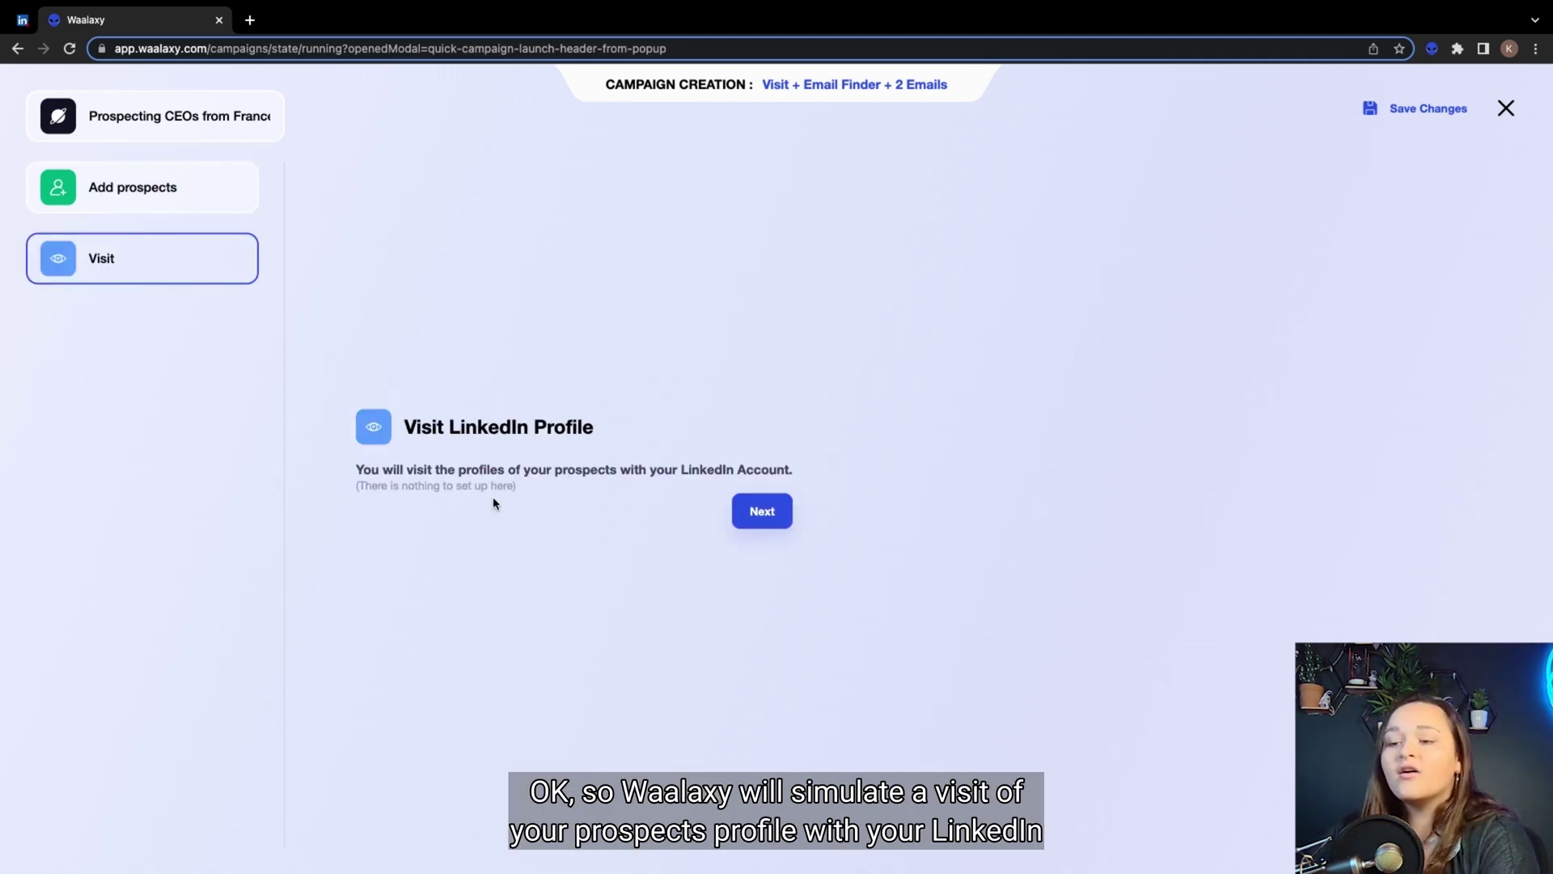
Step: Skip past the visit and email finder steps and insert firstName after 'Hi there'
{"action": "left_click", "coordinate": [763, 512]}
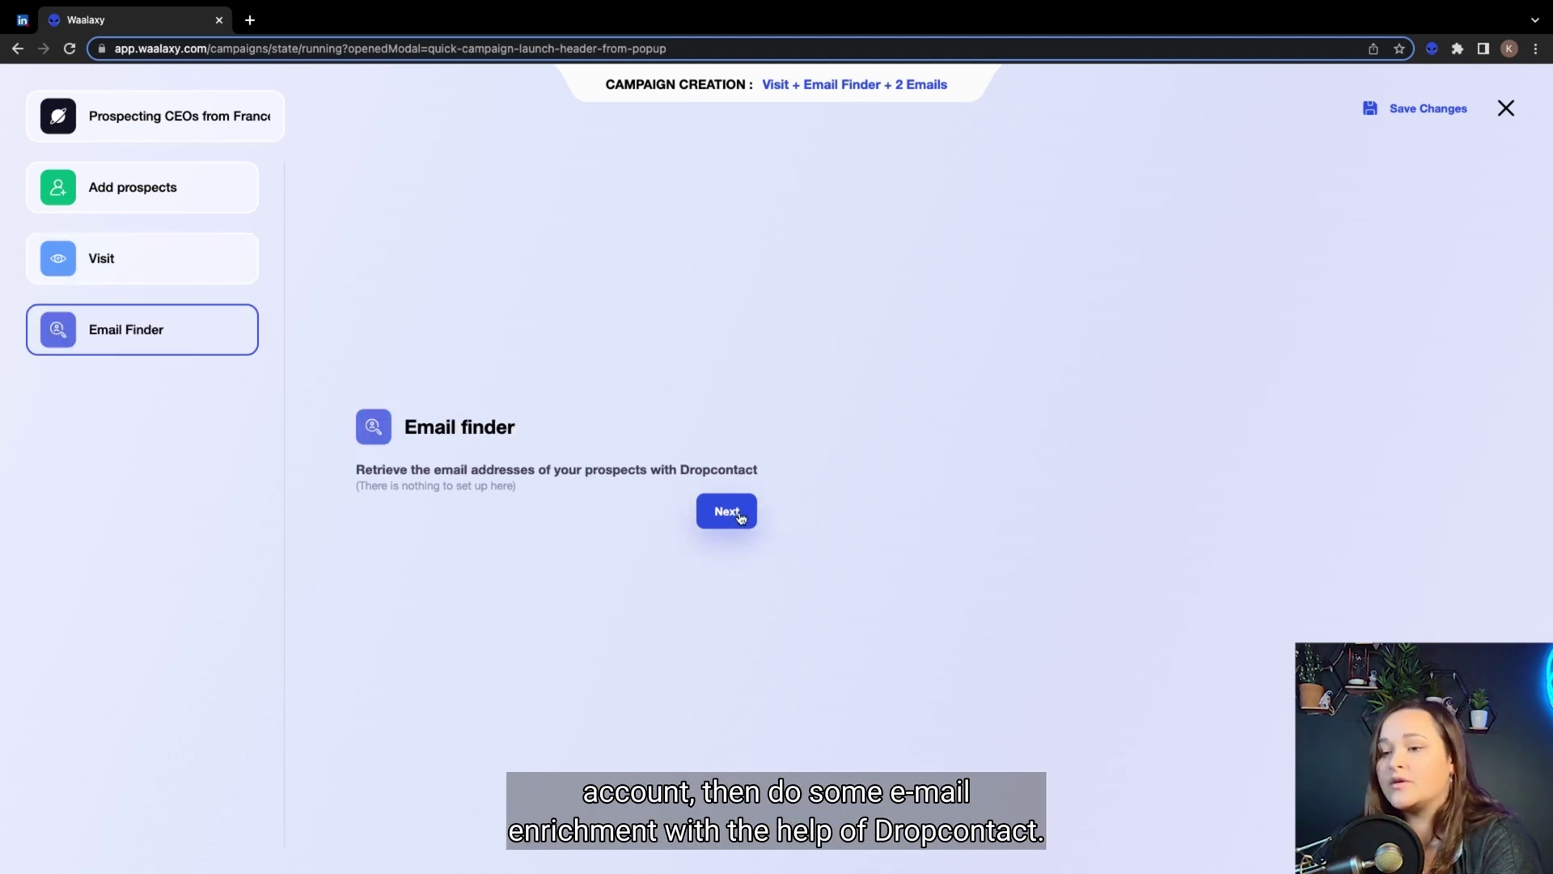
{"action": "left_click", "coordinate": [741, 517]}
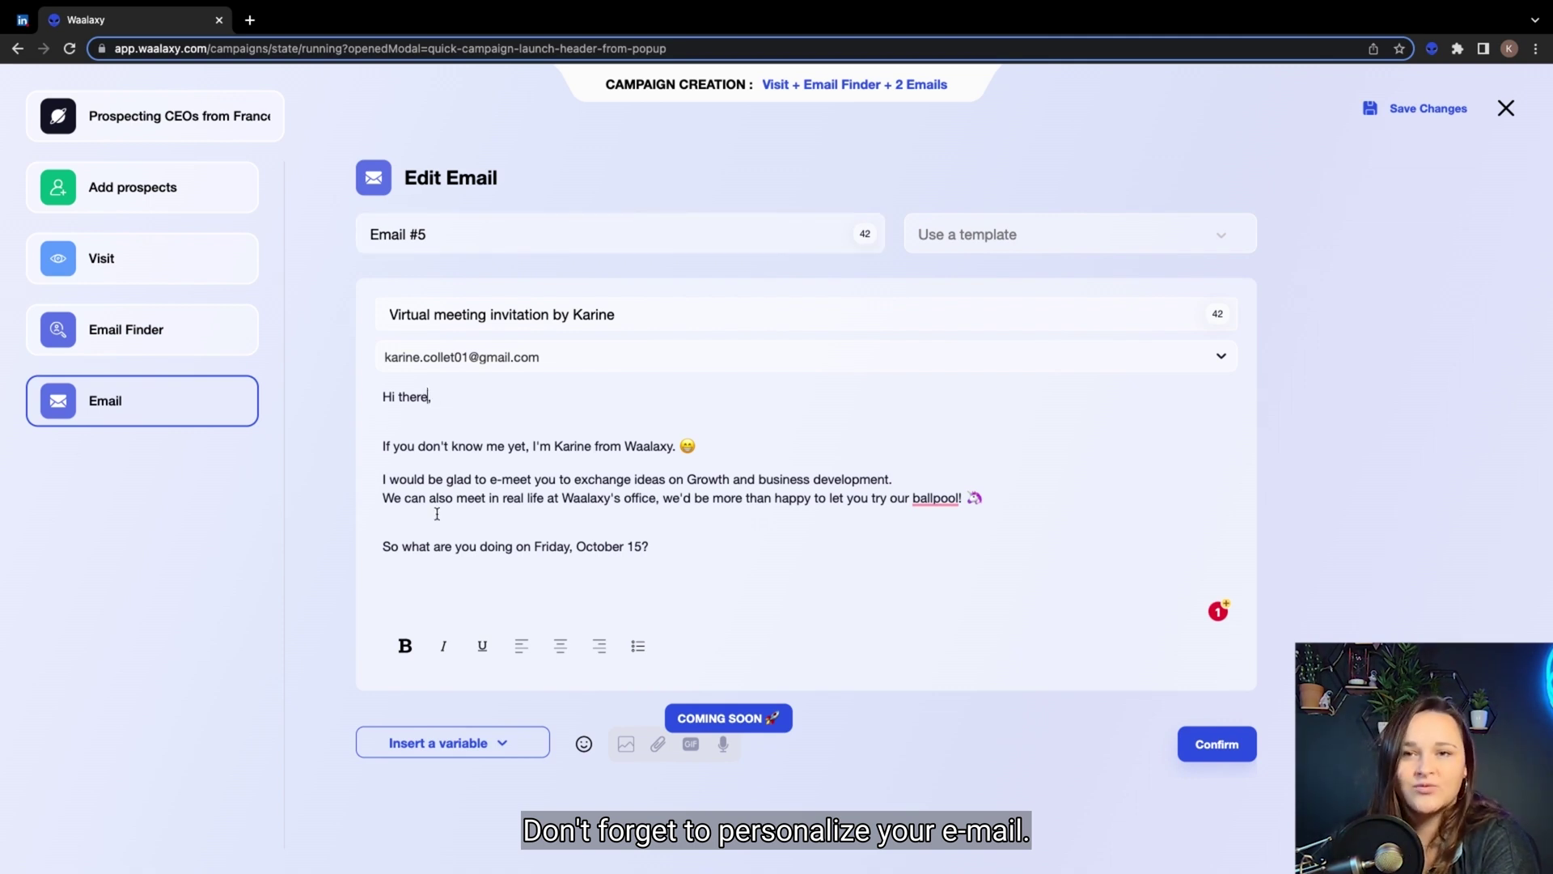
{"action": "left_click", "coordinate": [475, 744]}
{"action": "left_click", "coordinate": [477, 783]}
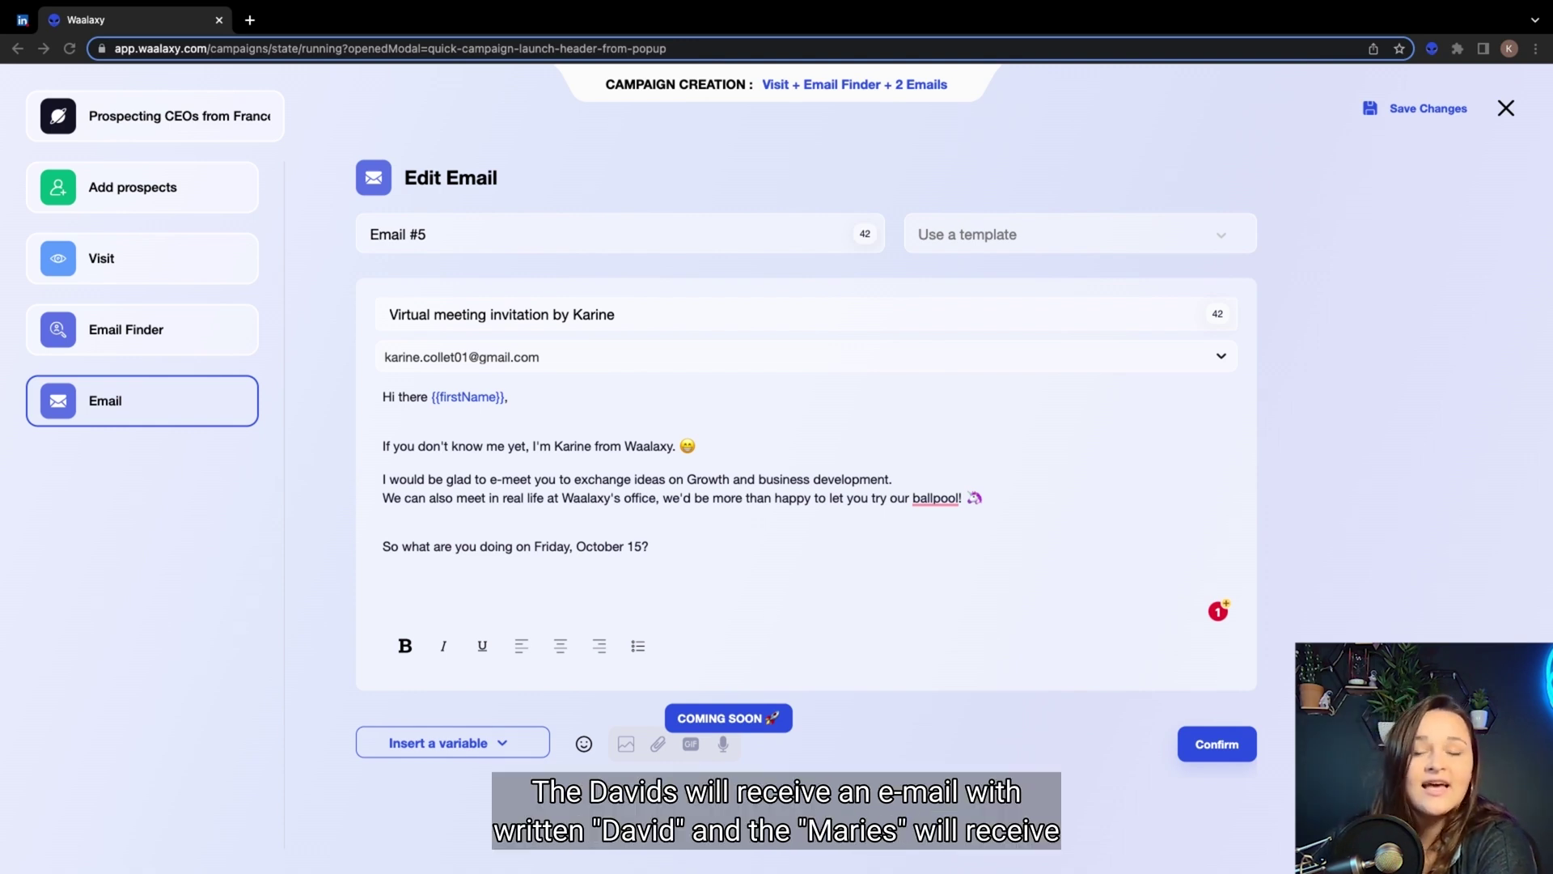
Step: Insert the company variable after 'development' with fallback 'your company'
{"action": "type", "text": "as"}
{"action": "left_click", "coordinate": [454, 743]}
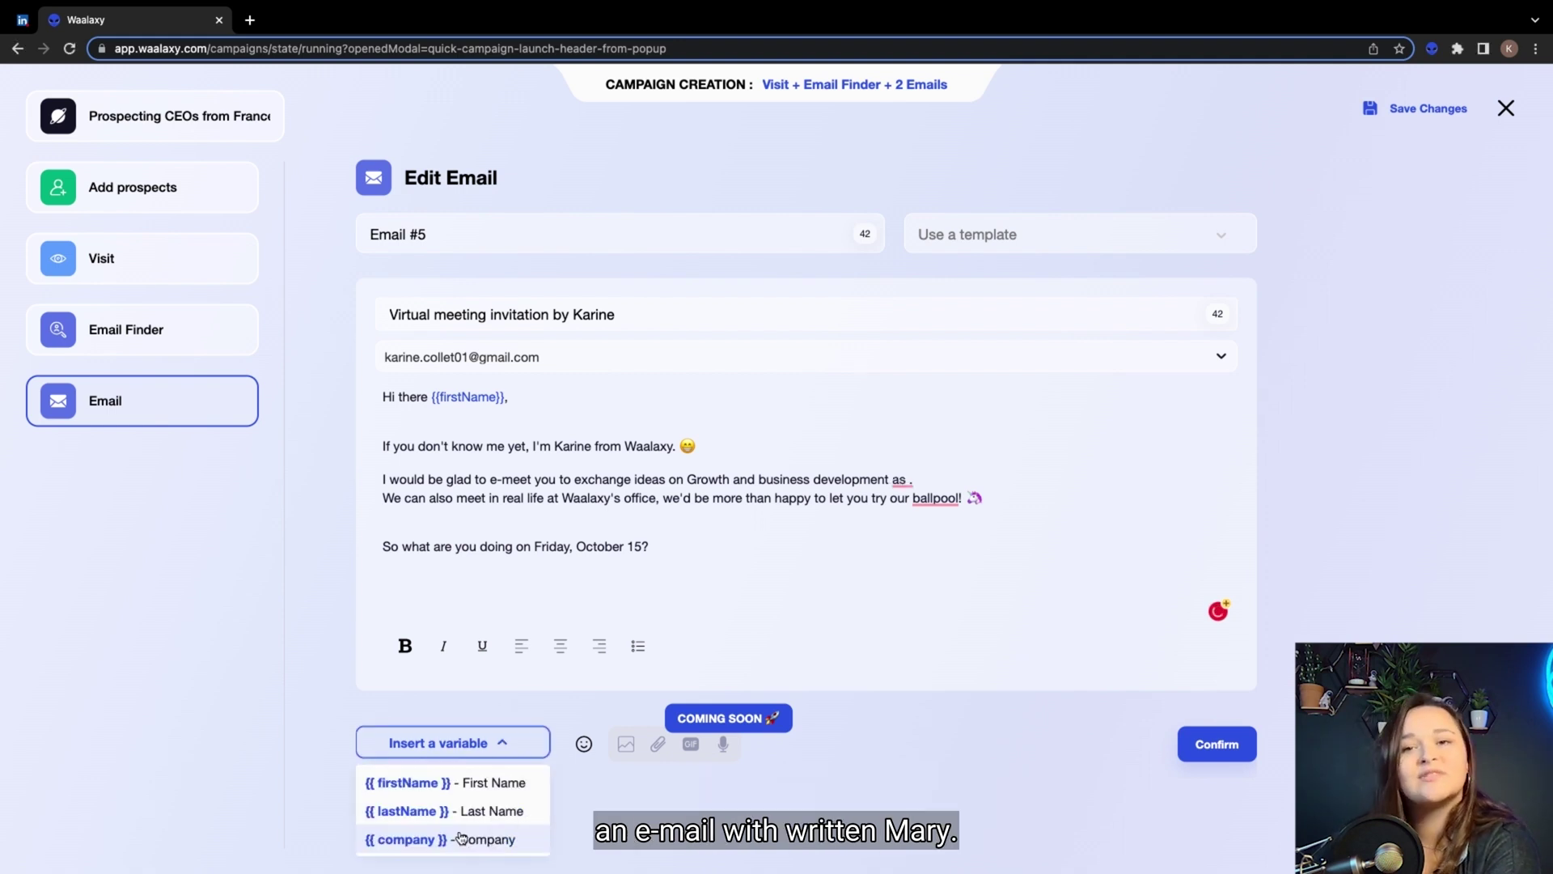
{"action": "left_click", "coordinate": [461, 838]}
{"action": "left_click", "coordinate": [943, 484]}
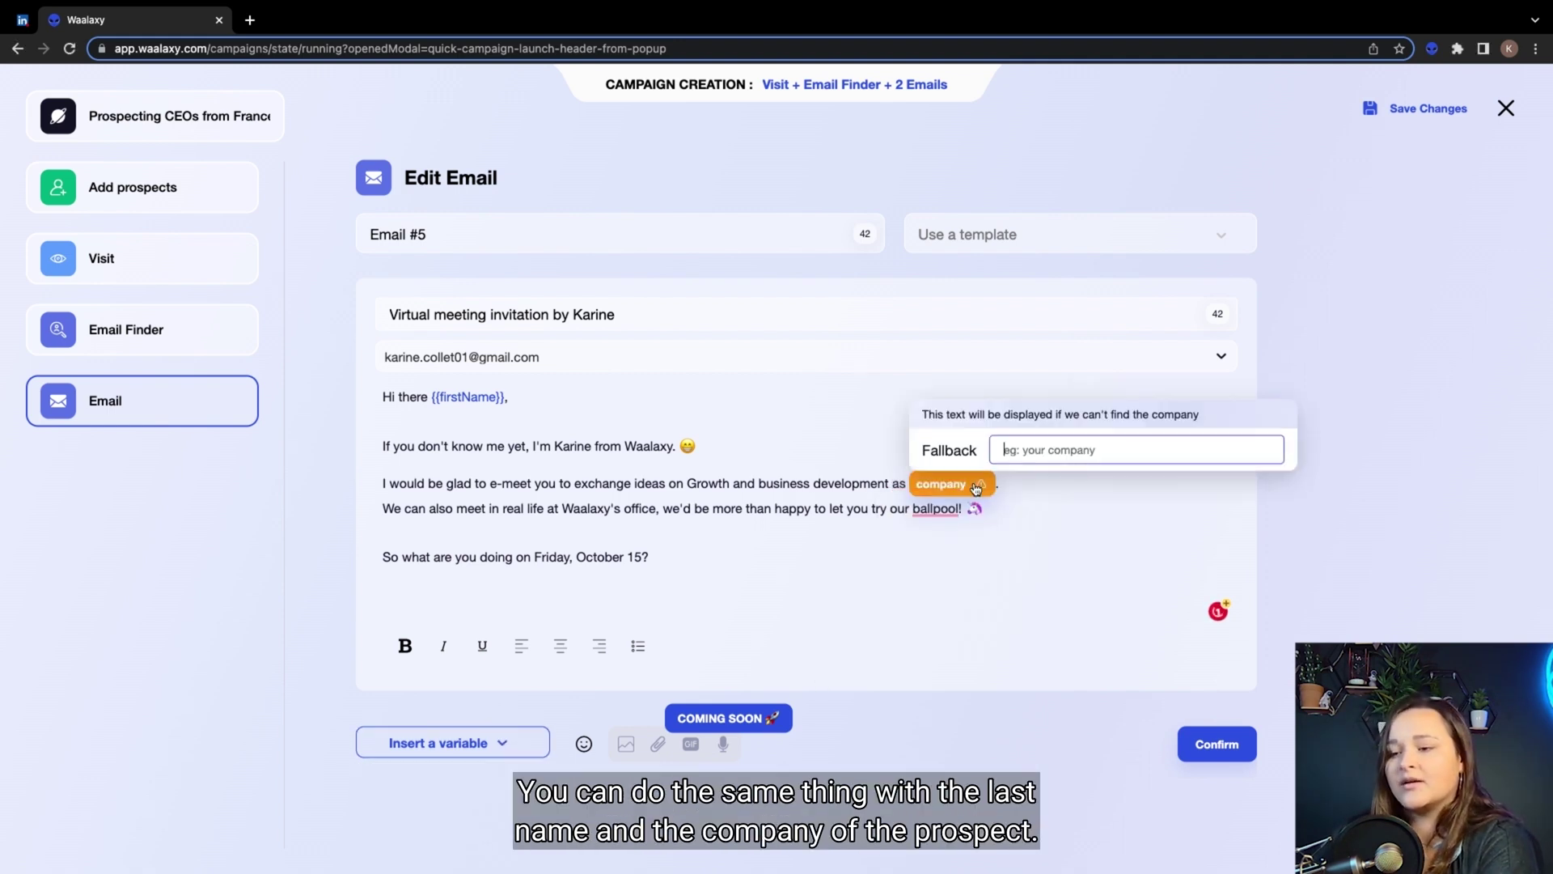
{"action": "type", "text": "waala"}
{"action": "key", "text": "BackSpace"}
{"action": "key", "text": "BackSpace"}
{"action": "key", "text": "BackSpace"}
{"action": "key", "text": "BackSpace"}
{"action": "key", "text": "BackSpace"}
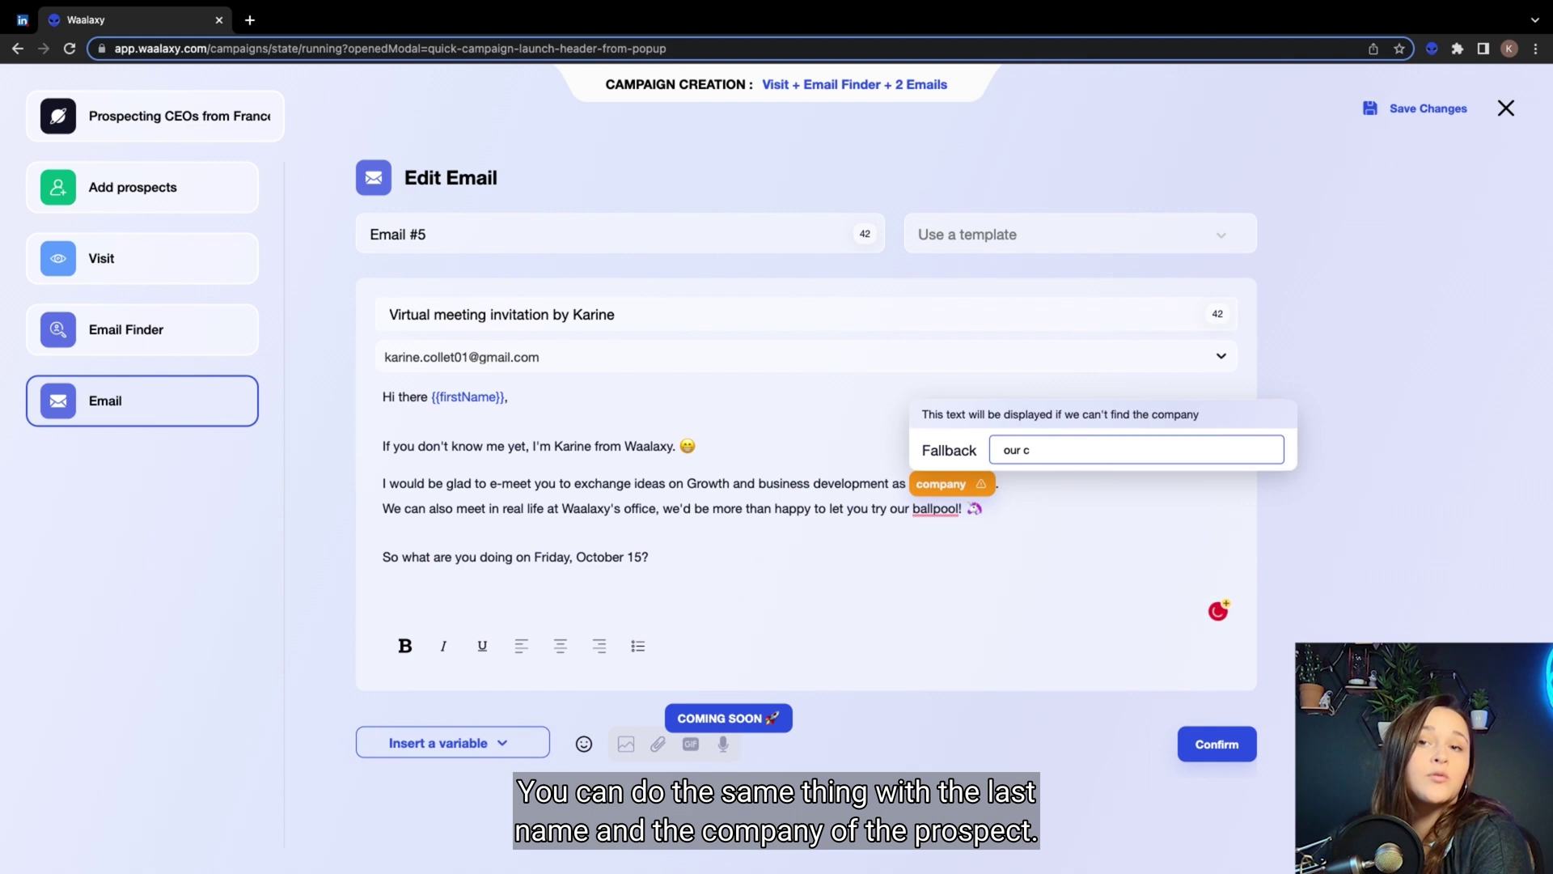
{"action": "type", "text": "your"}
{"action": "key", "text": "BackSpace"}
{"action": "key", "text": "BackSpace"}
{"action": "key", "text": "BackSpace"}
{"action": "type", "text": "our "}
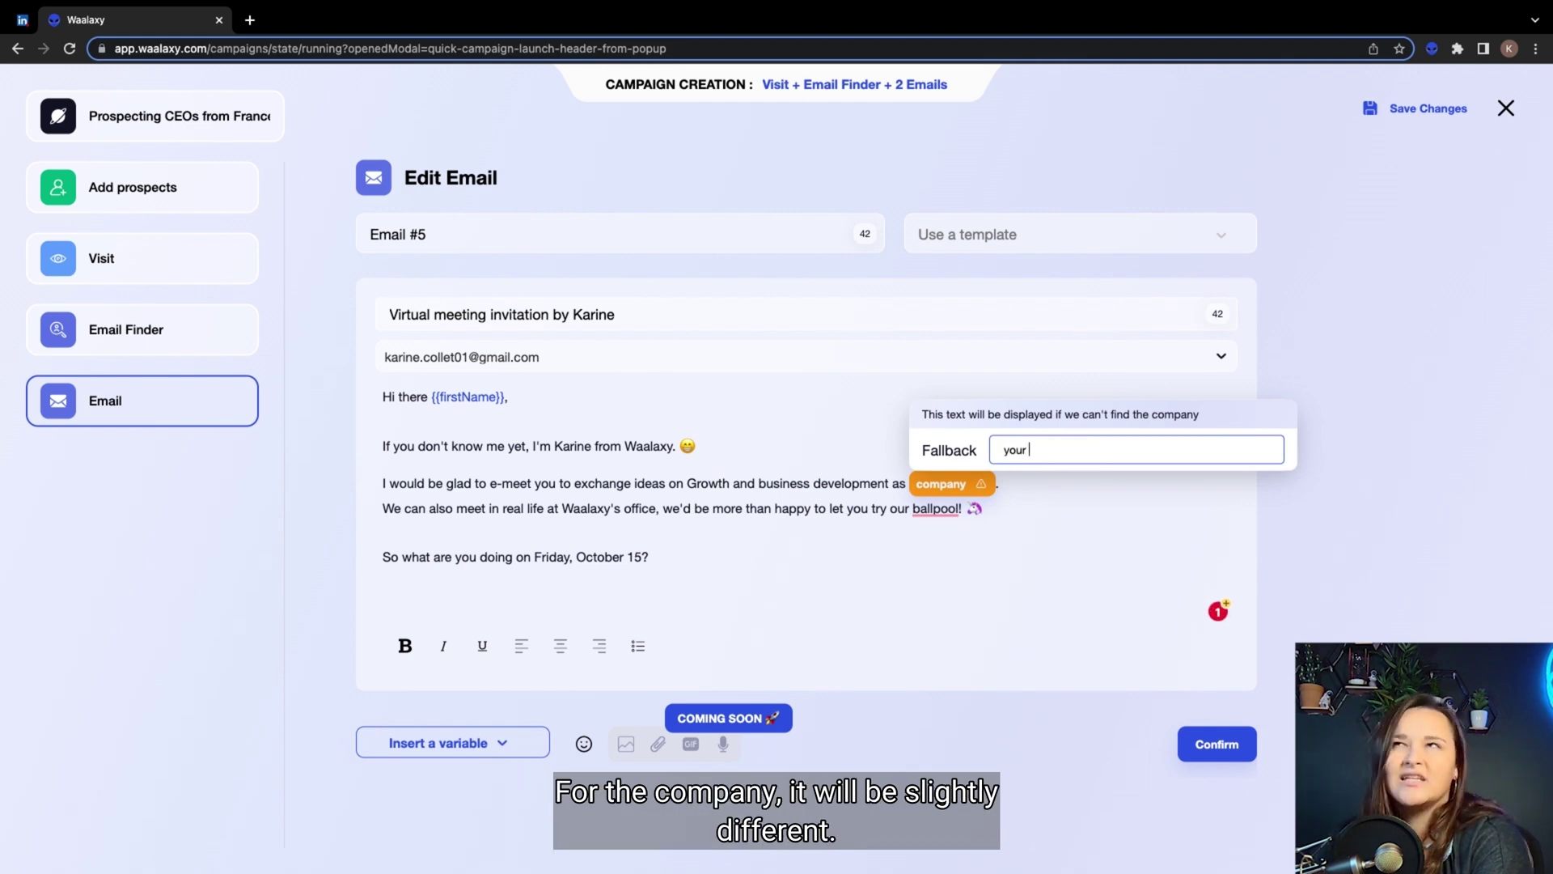
{"action": "type", "text": "company"}
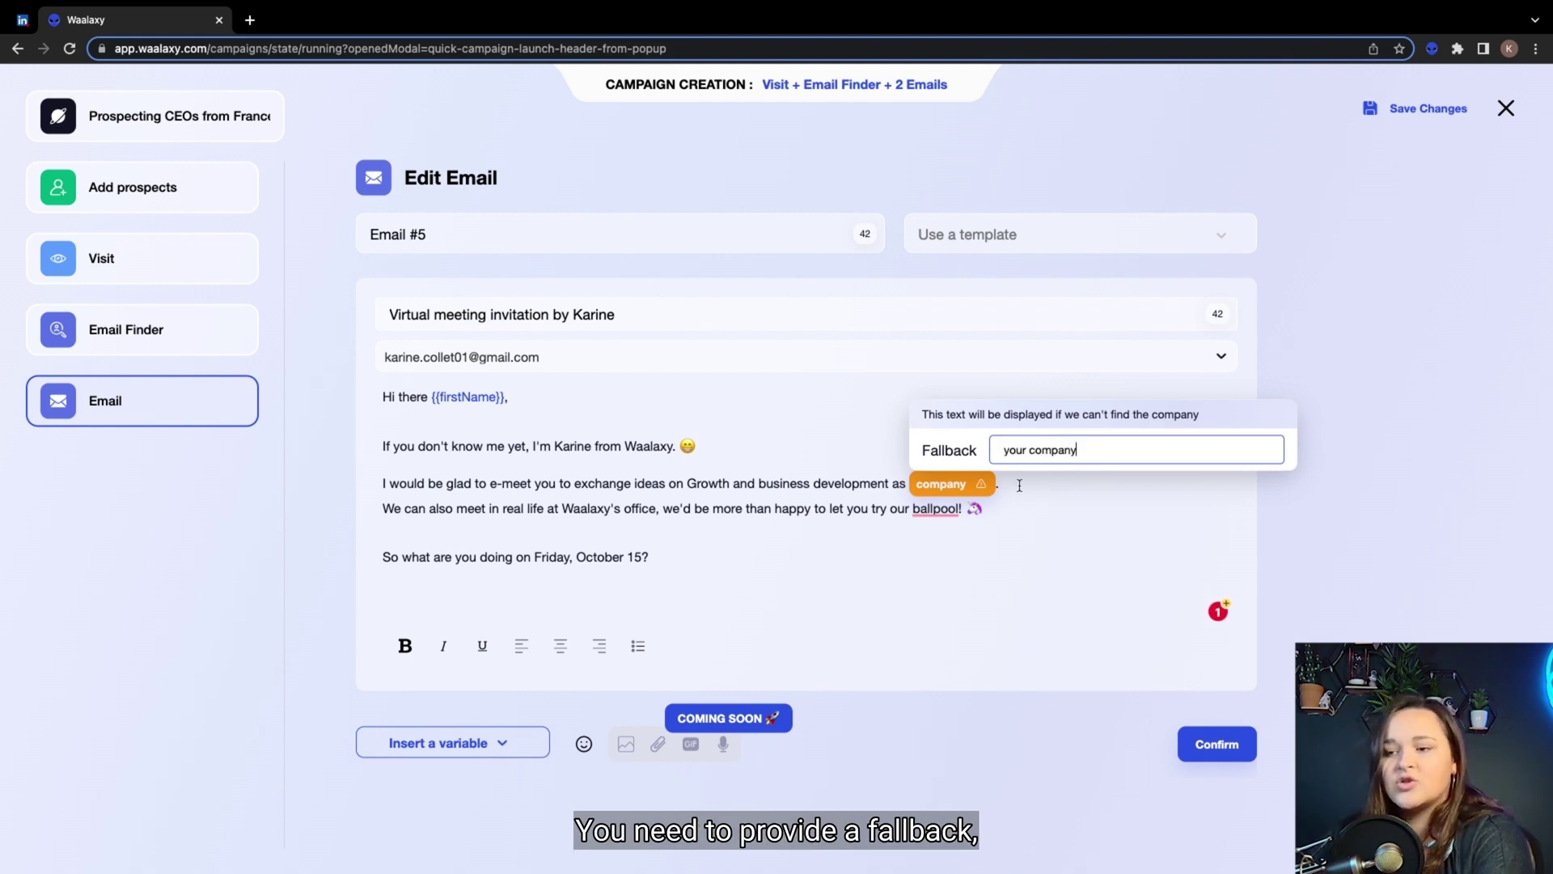
{"action": "key", "text": "BackSpace"}
{"action": "type", "text": "y"}
{"action": "key", "text": "Return"}
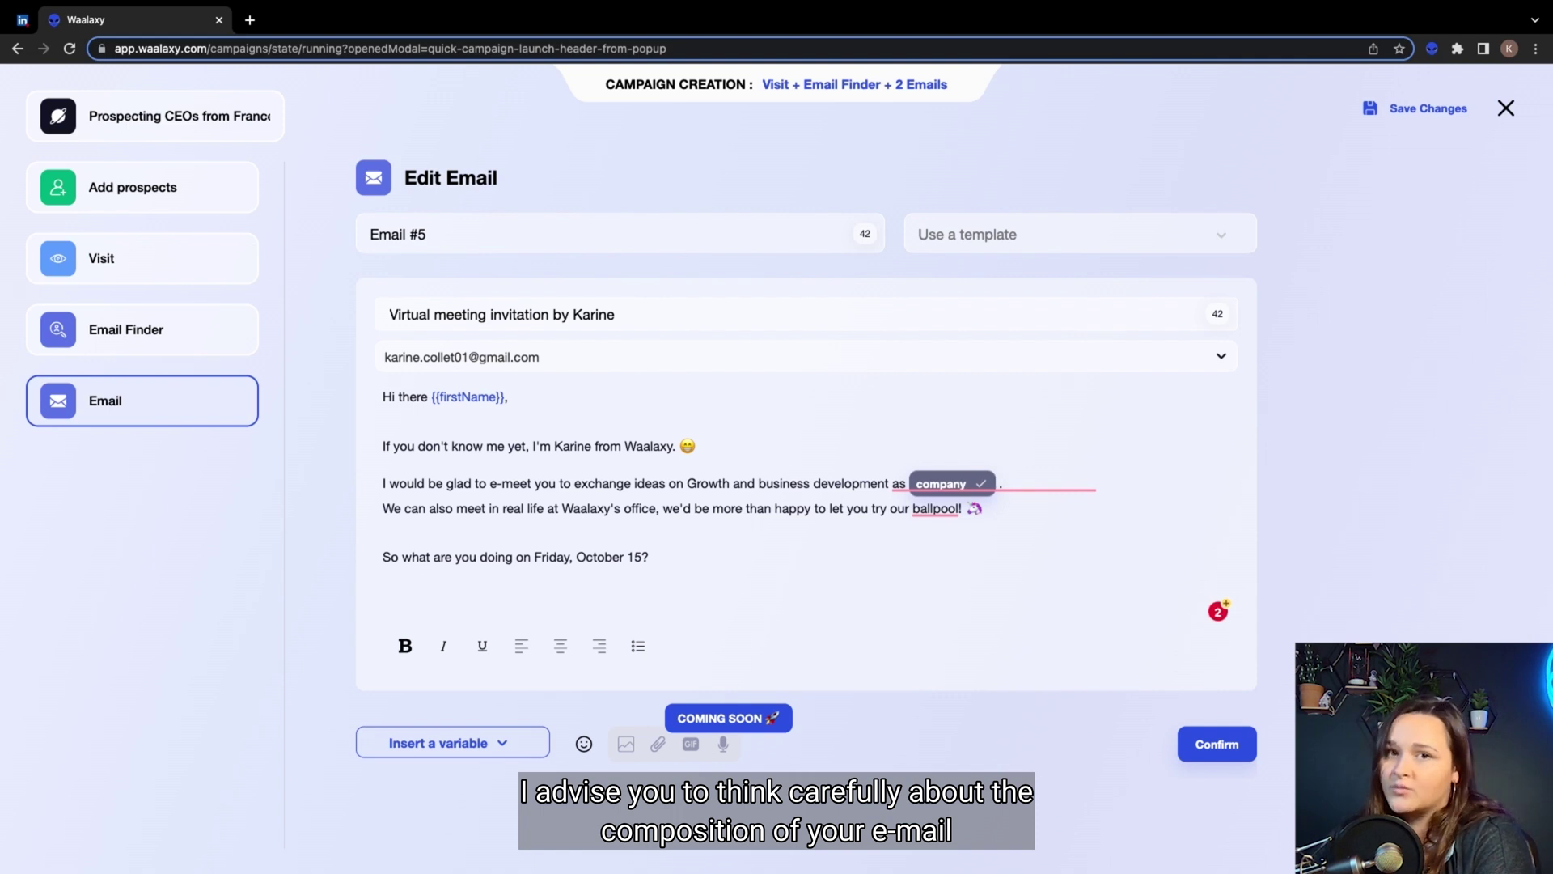
Step: Finish the sentence with 'has a big impact on this.' and save the first email
{"action": "type", "text": "is"}
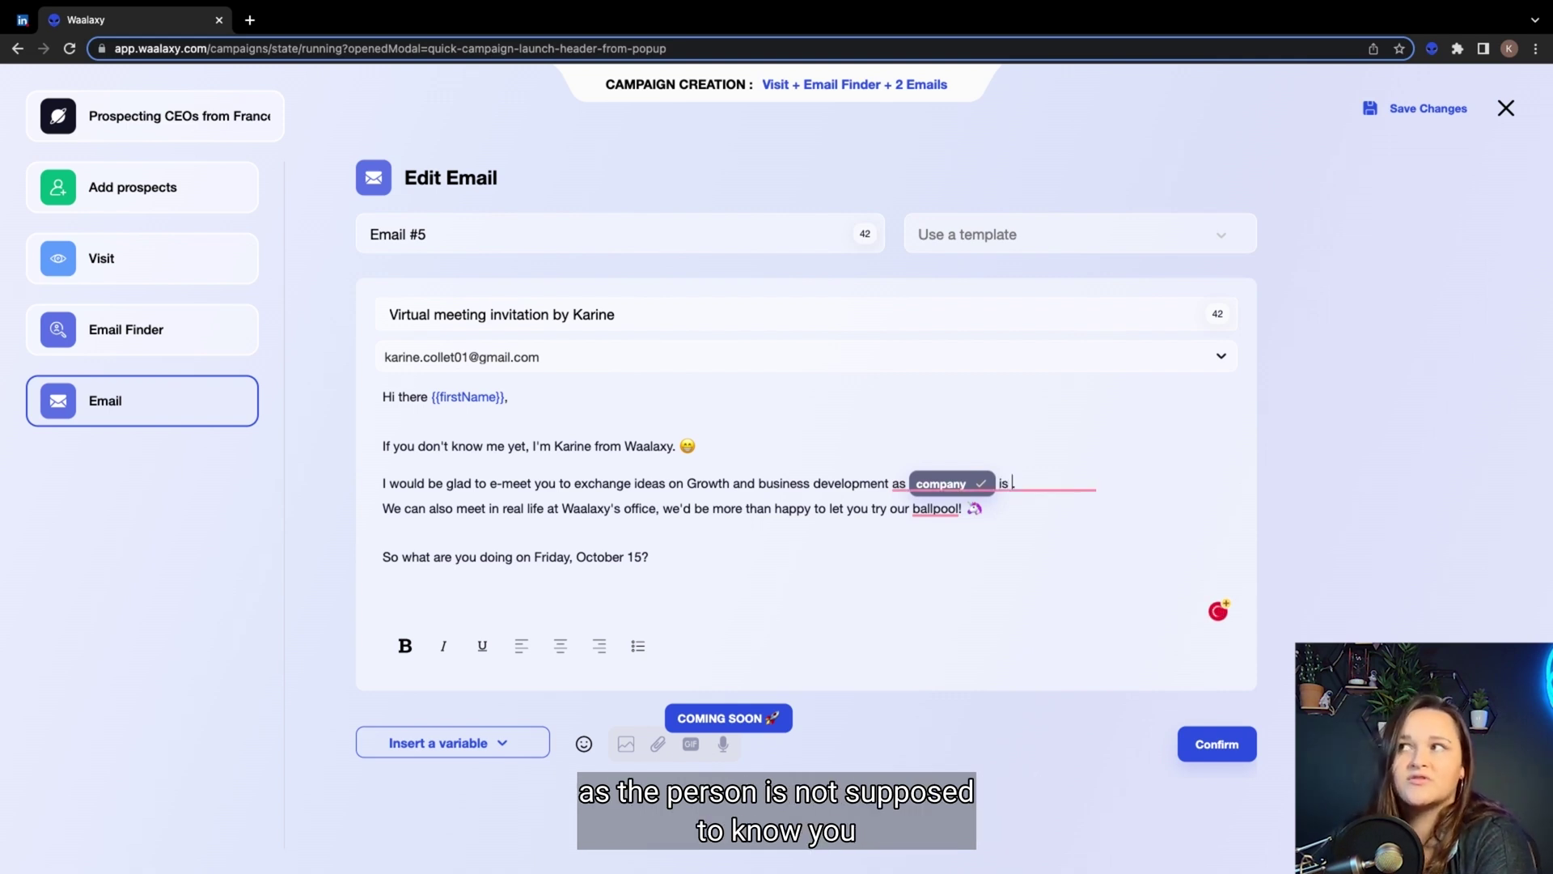
{"action": "key", "text": "BackSpace"}
{"action": "key", "text": "BackSpace"}
{"action": "type", "text": "has a big "}
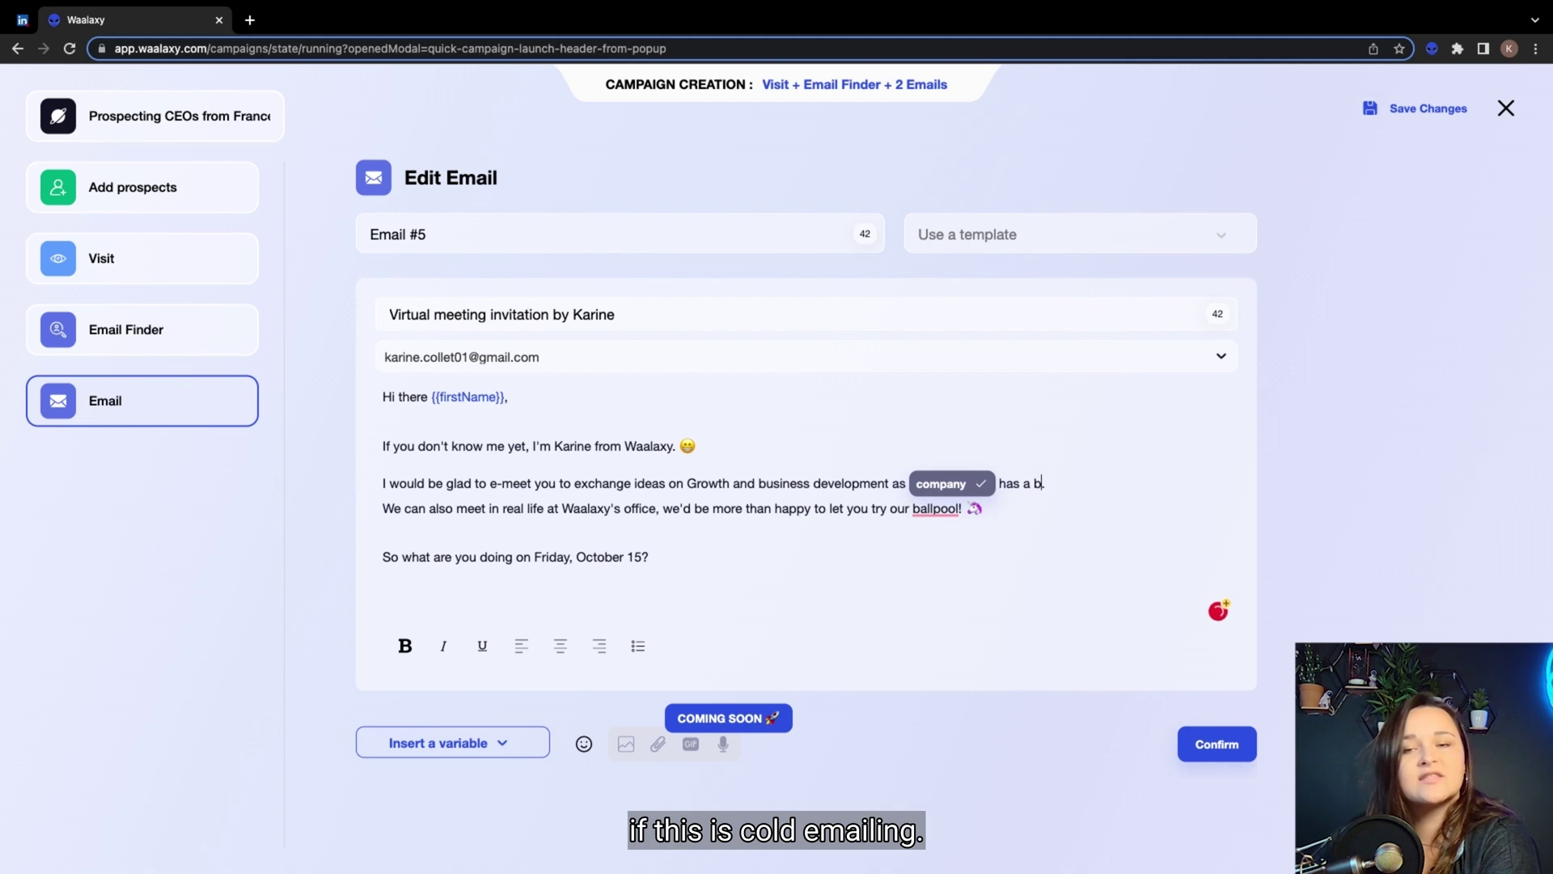
{"action": "type", "text": "impact on t"}
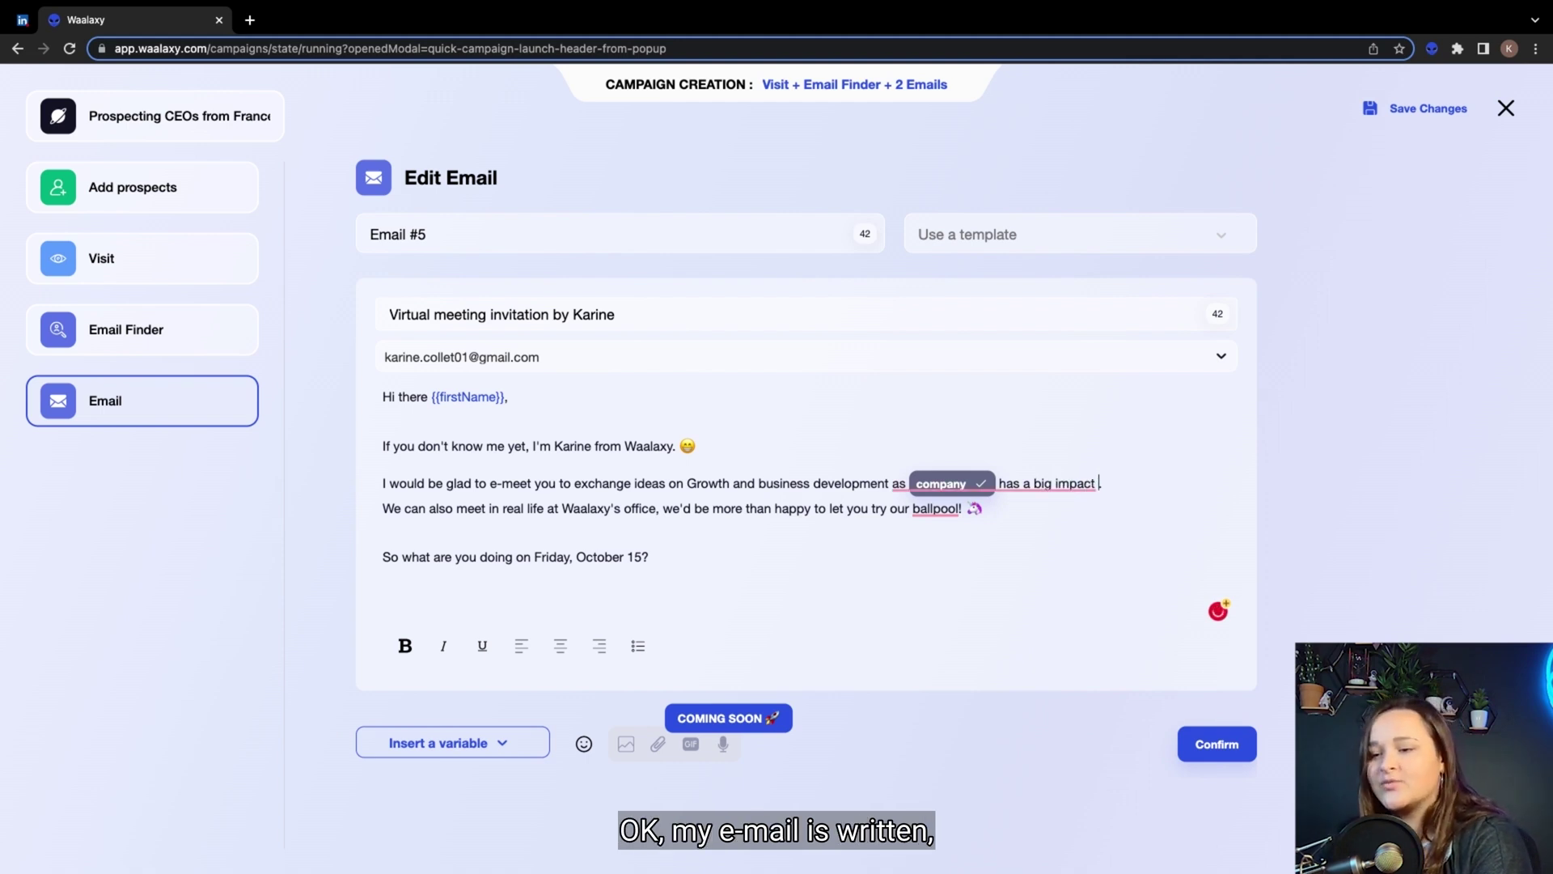
{"action": "type", "text": "his."}
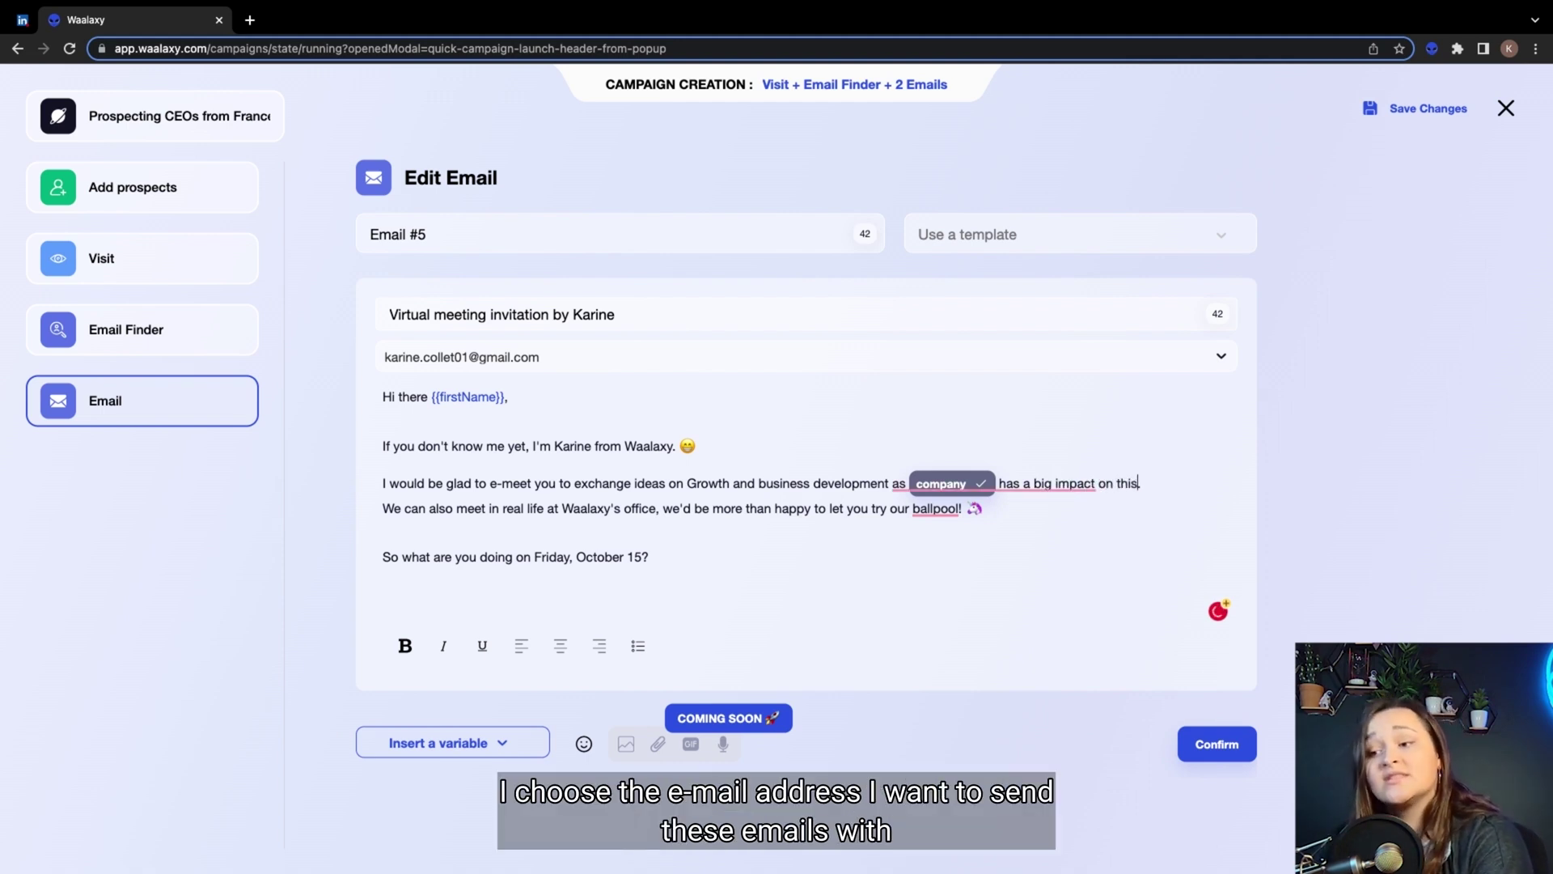
{"action": "left_click", "coordinate": [951, 550]}
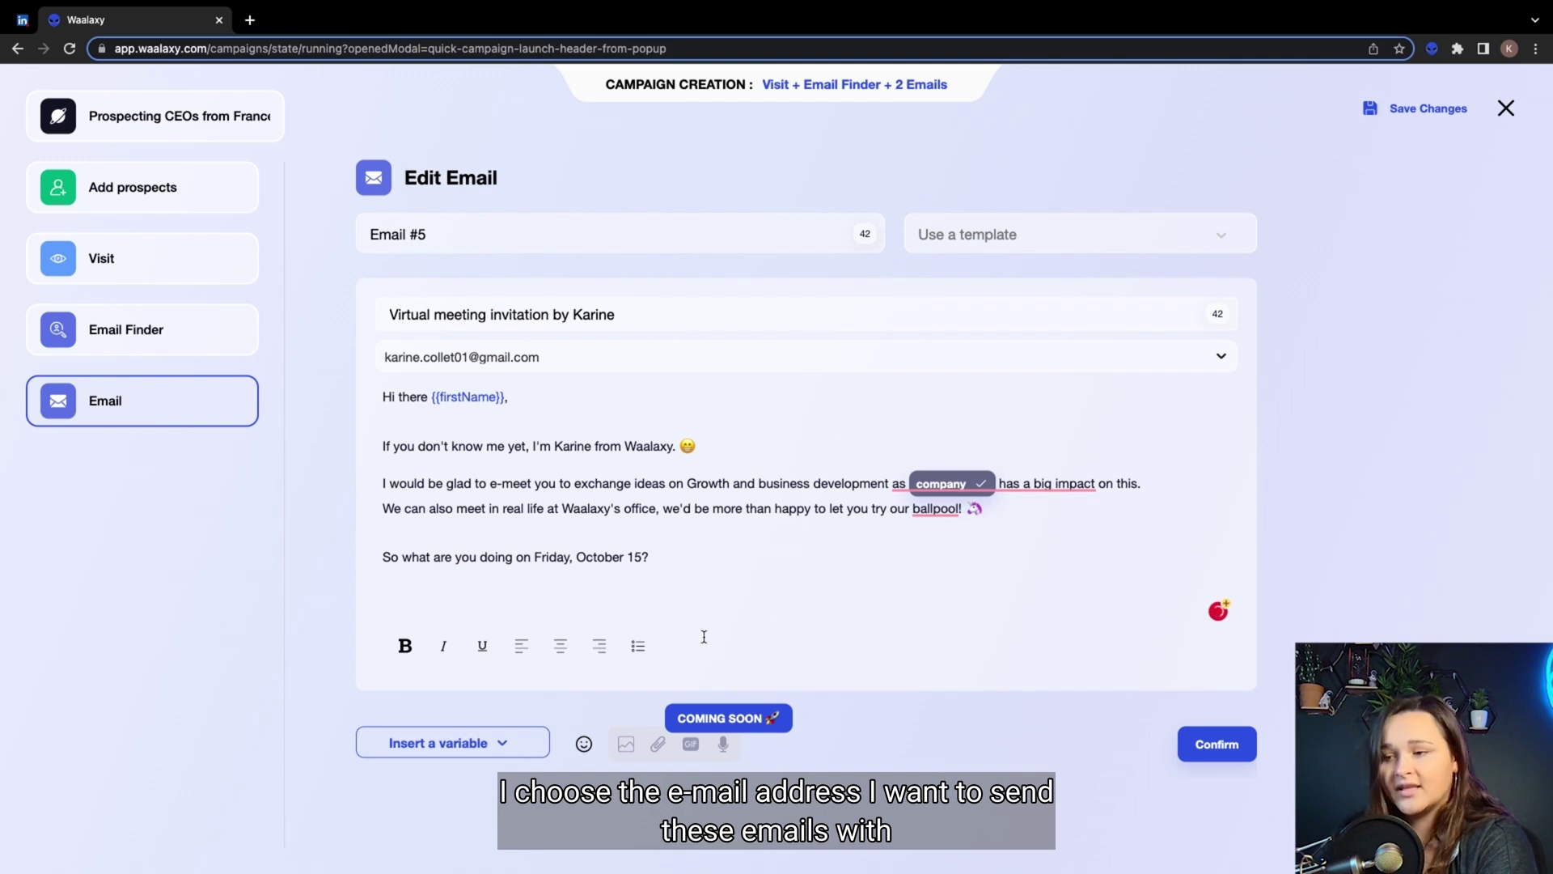
{"action": "left_click", "coordinate": [1226, 750]}
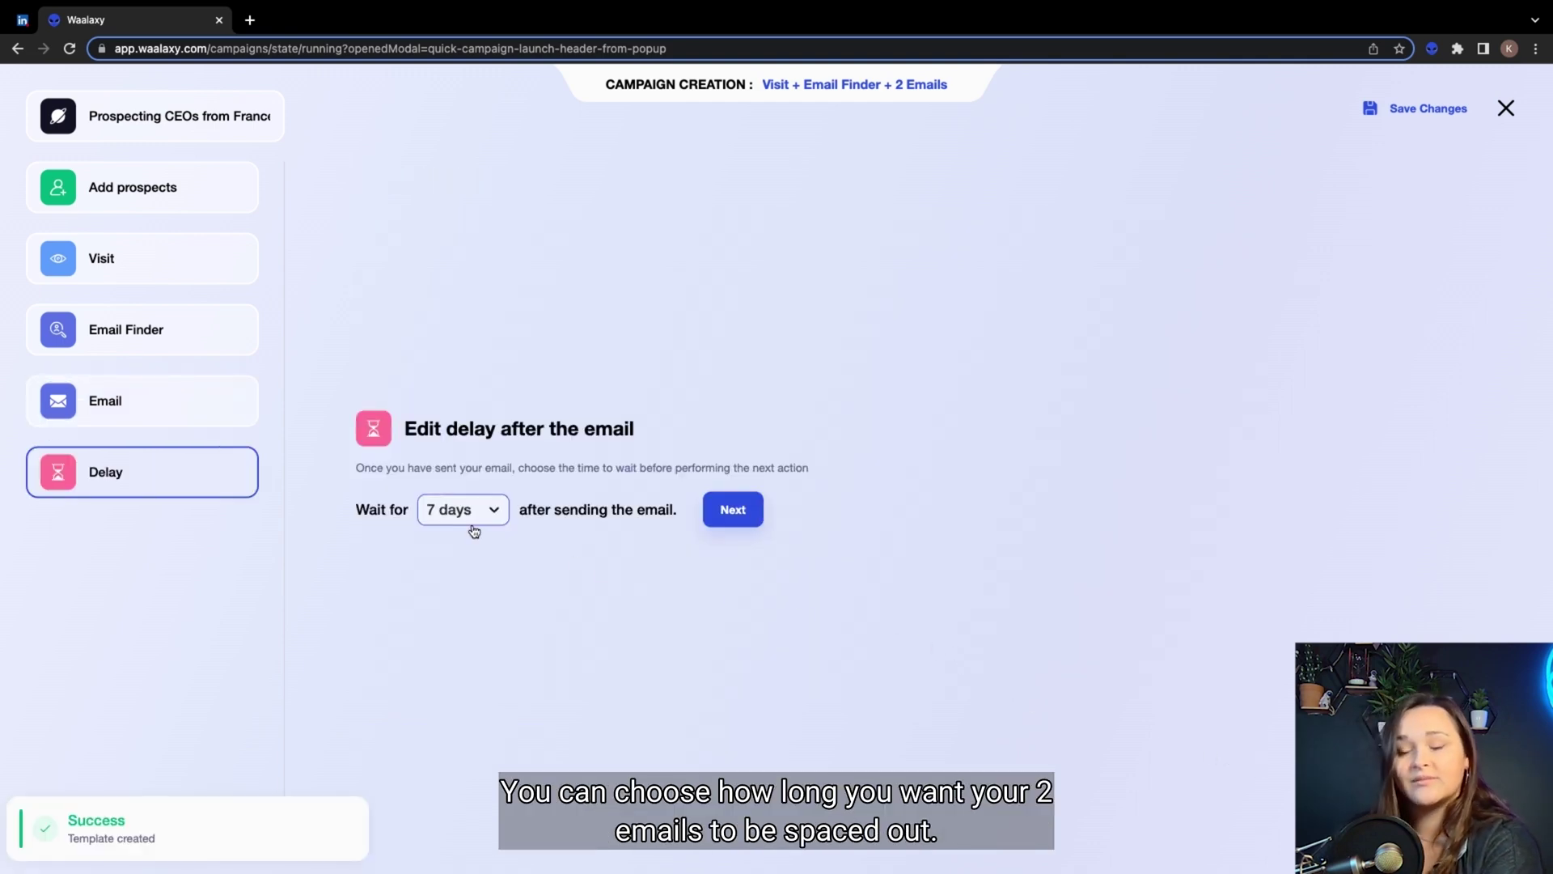
Step: Set a 5-day delay after the first email and choose the follow-up's sending account
{"action": "left_click", "coordinate": [472, 511]}
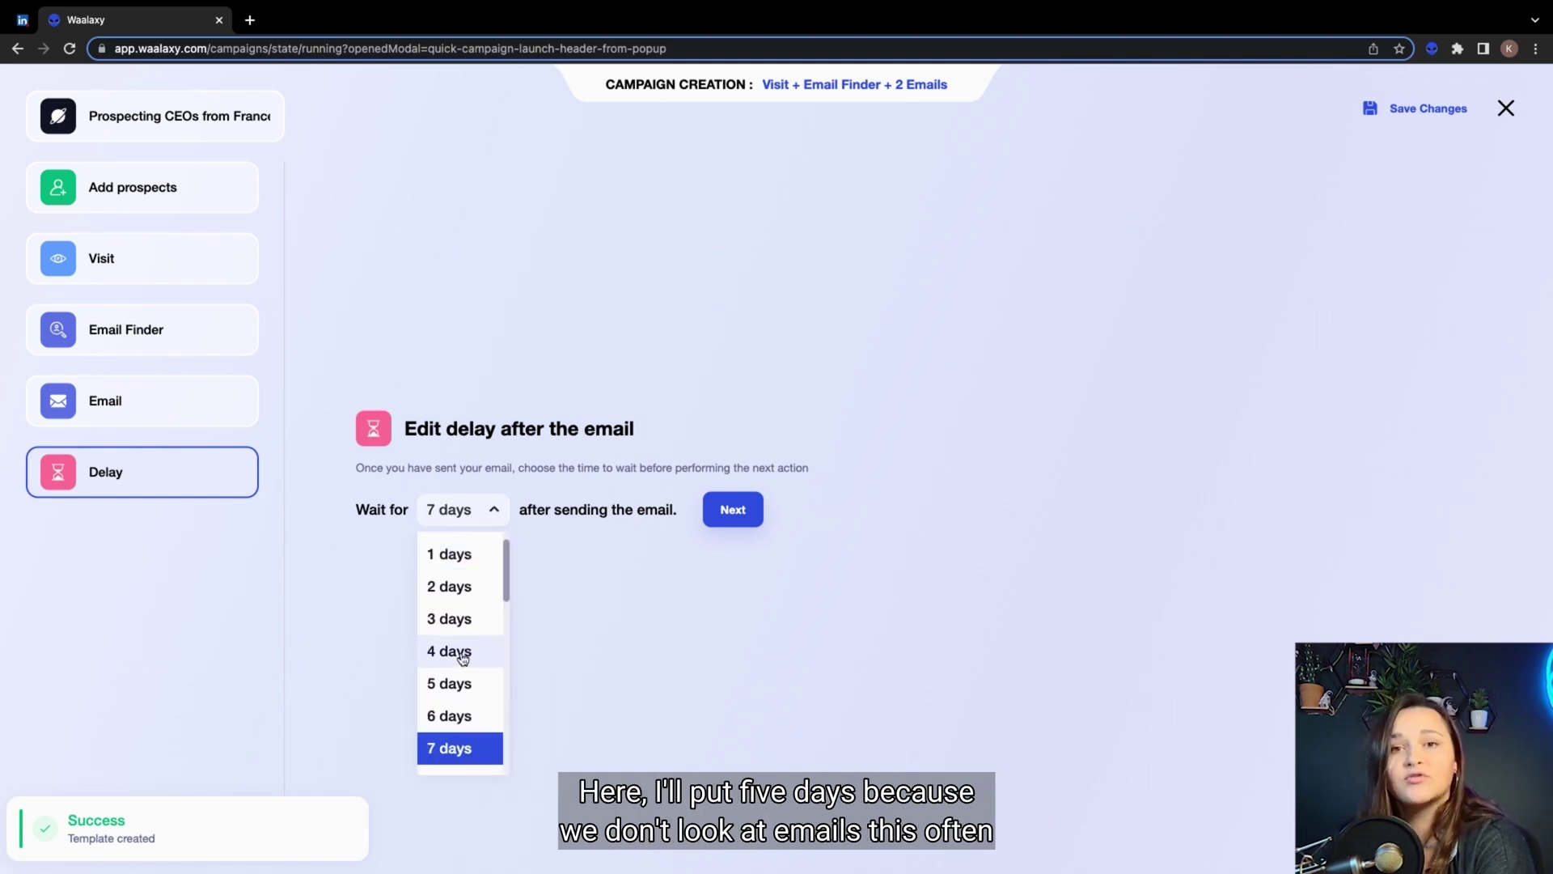
{"action": "left_click", "coordinate": [451, 684]}
{"action": "left_click", "coordinate": [734, 511]}
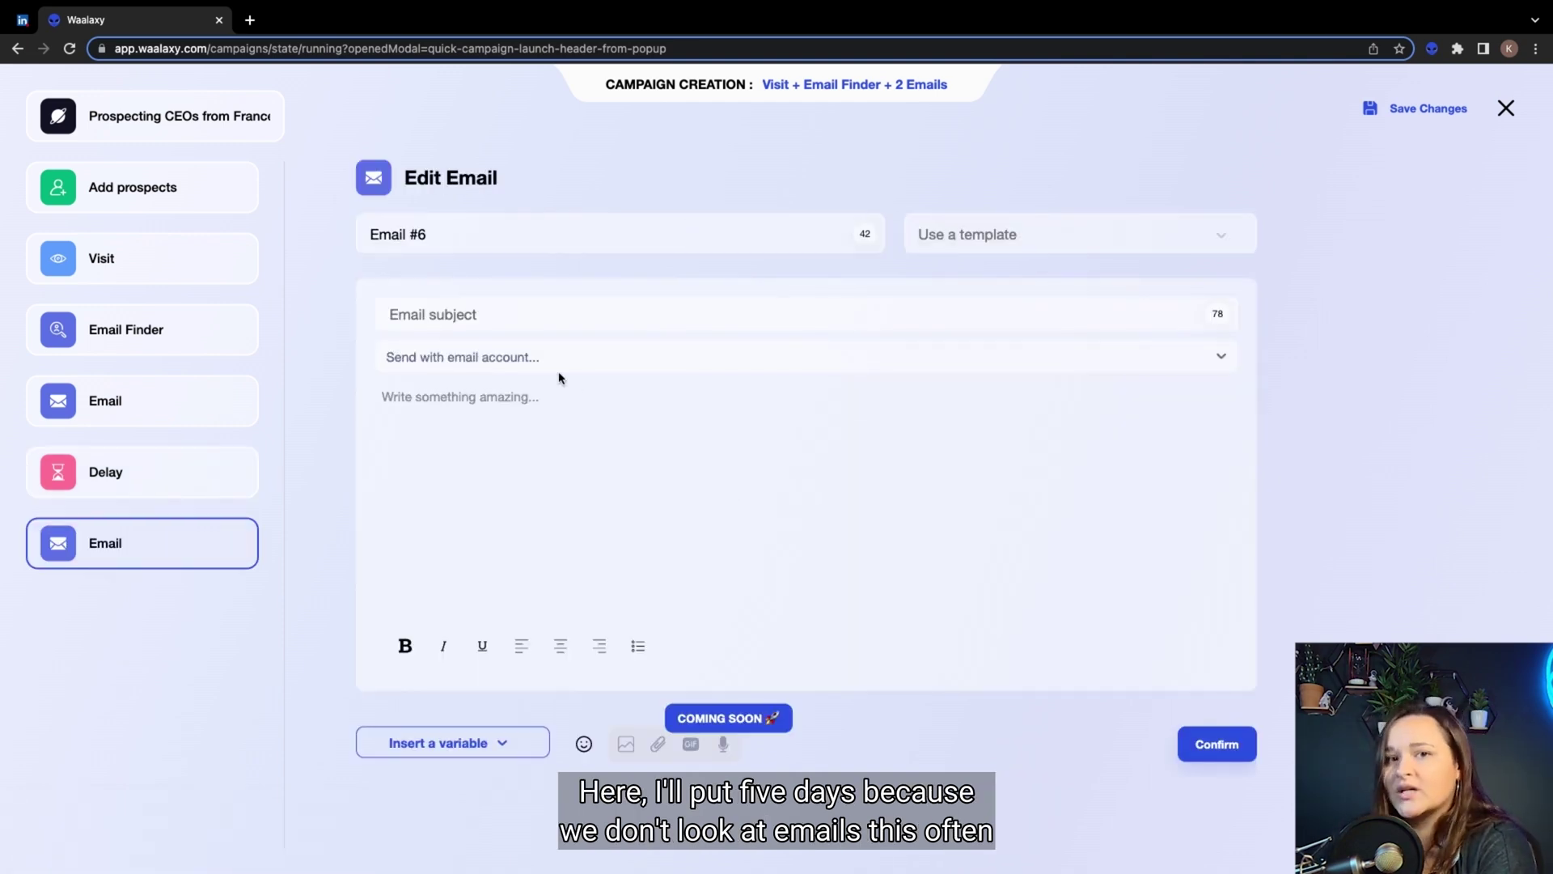
{"action": "left_click", "coordinate": [470, 357]}
{"action": "left_click", "coordinate": [464, 417]}
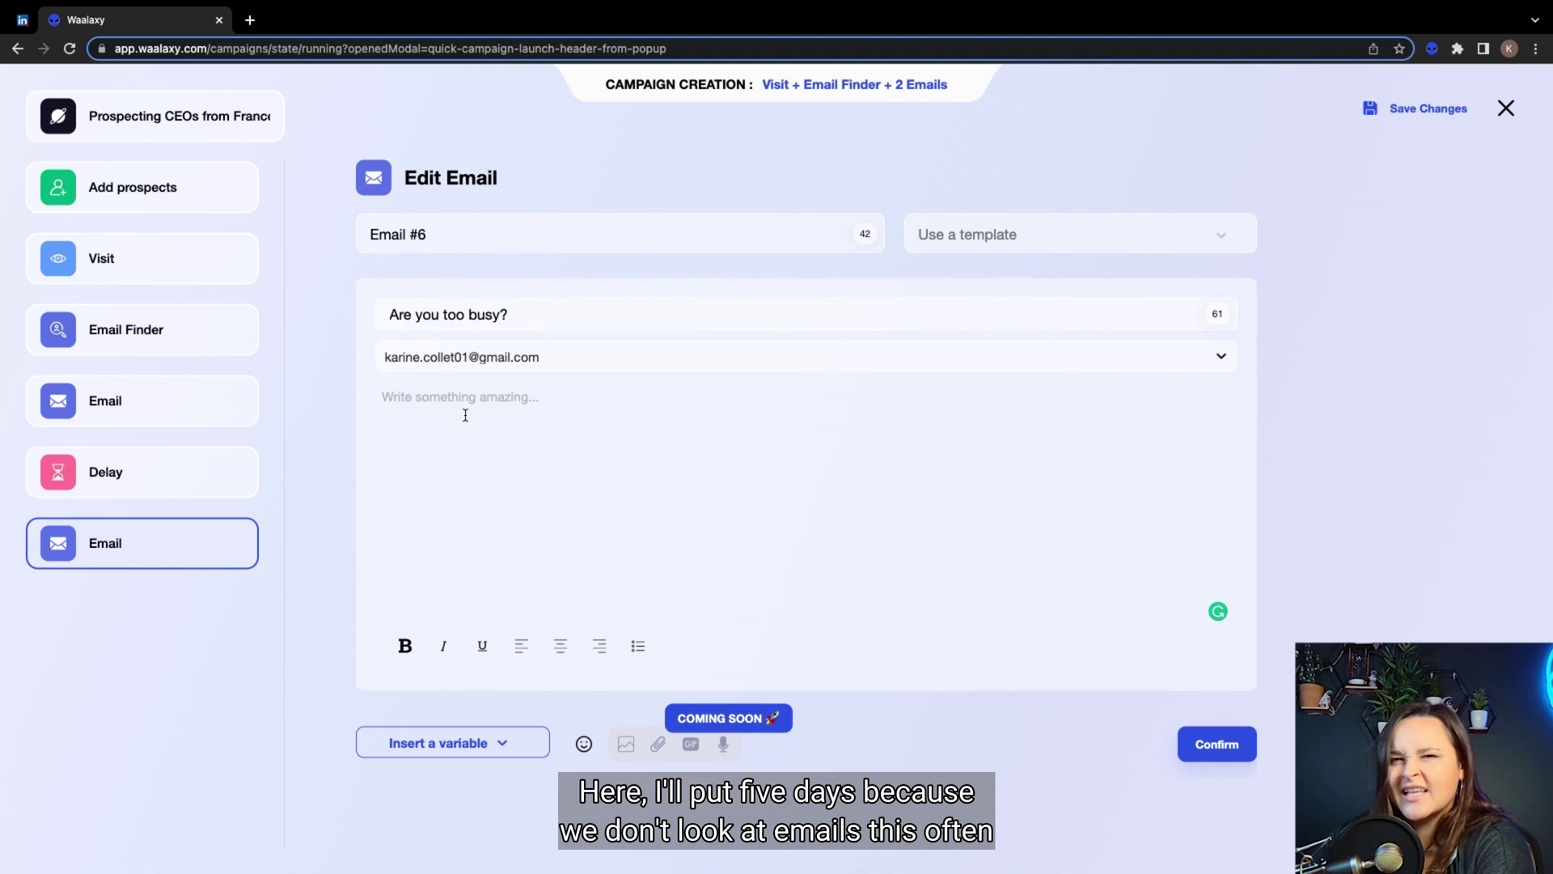
Step: Start the follow-up email with 'Hi again' followed by the firstName variable
{"action": "type", "text": "Hi again"}
{"action": "left_click", "coordinate": [453, 743]}
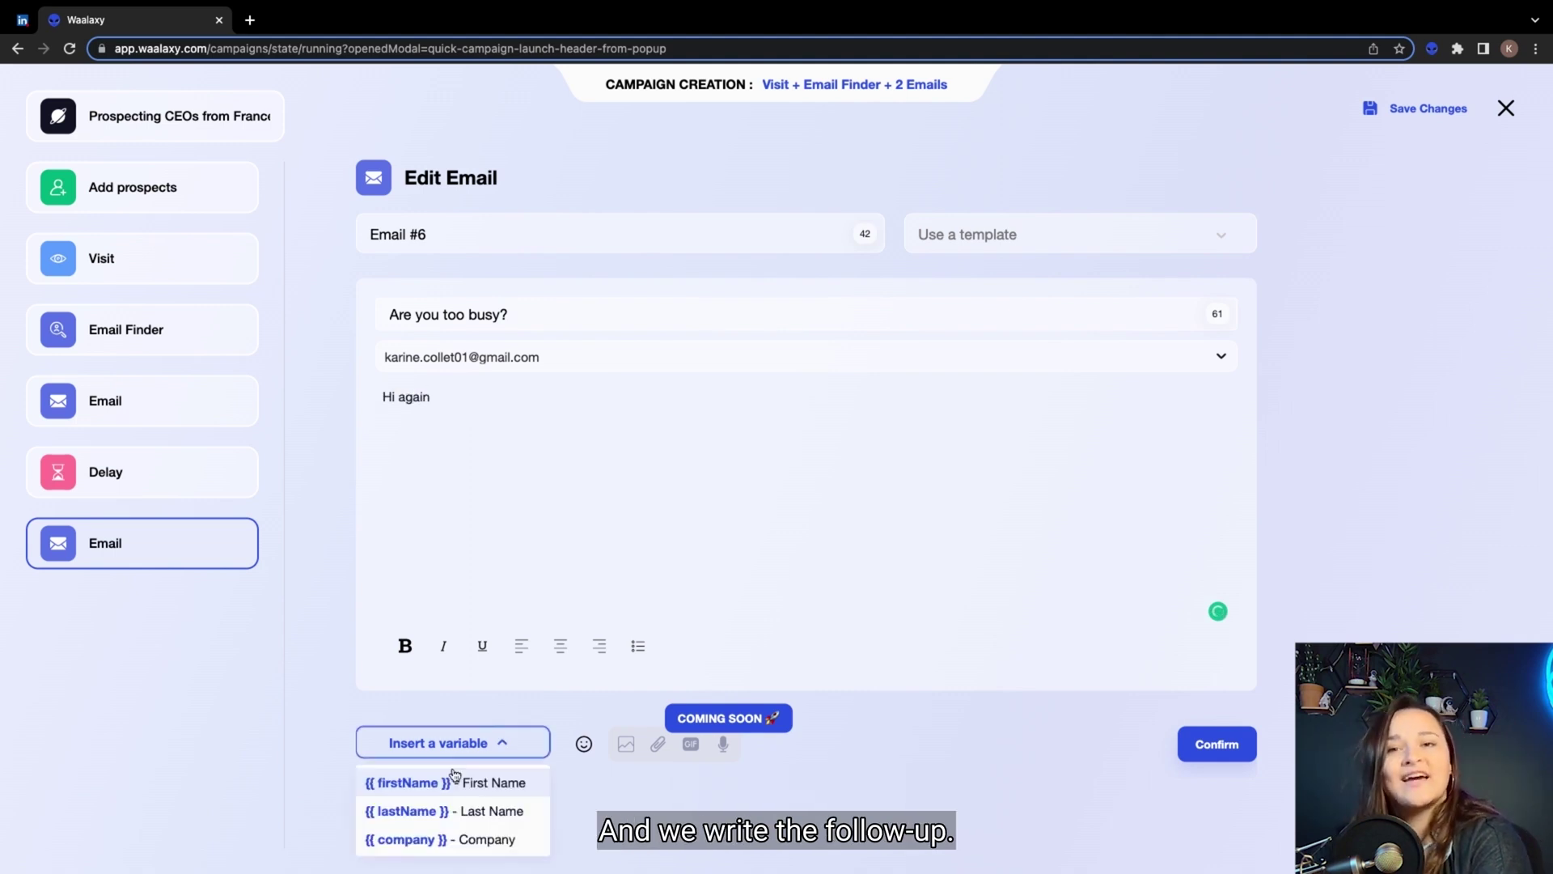
{"action": "left_click", "coordinate": [451, 780]}
{"action": "type", "text": ","}
{"action": "key", "text": "Return"}
{"action": "key", "text": "Return"}
Step: Ask whether they read the previous email and sign off 'Have a nice day' with a smiling emoji
{"action": "type", "text": "Id"}
{"action": "key", "text": "BackSpace"}
{"action": "type", "text": "didn't hear from you, did you"}
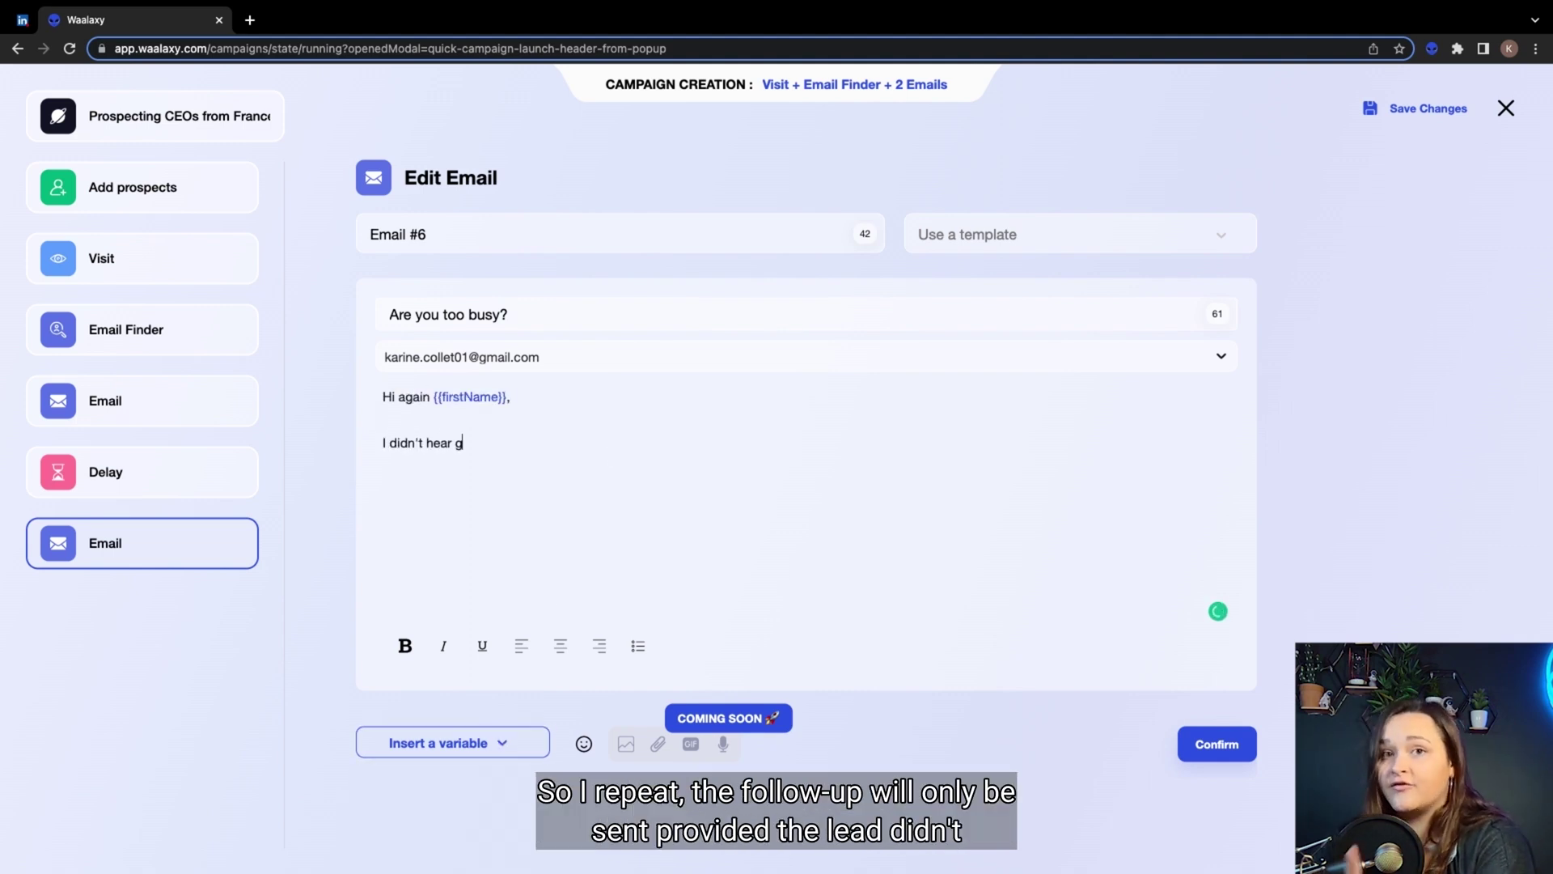
{"action": "type", "text": " have the time to read my pr"}
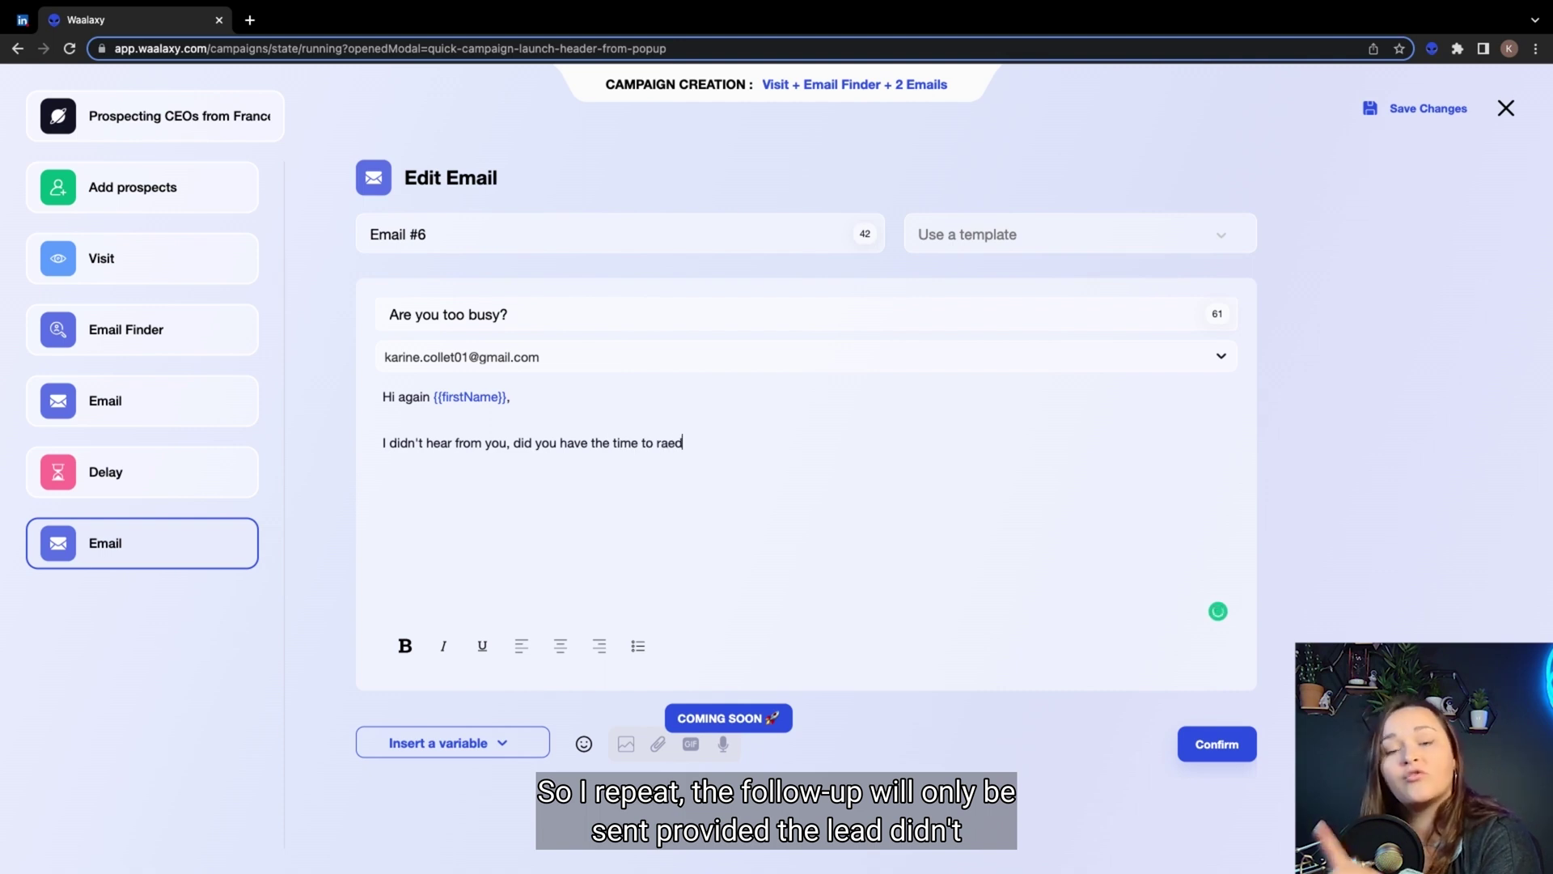
{"action": "type", "text": "evious email?"}
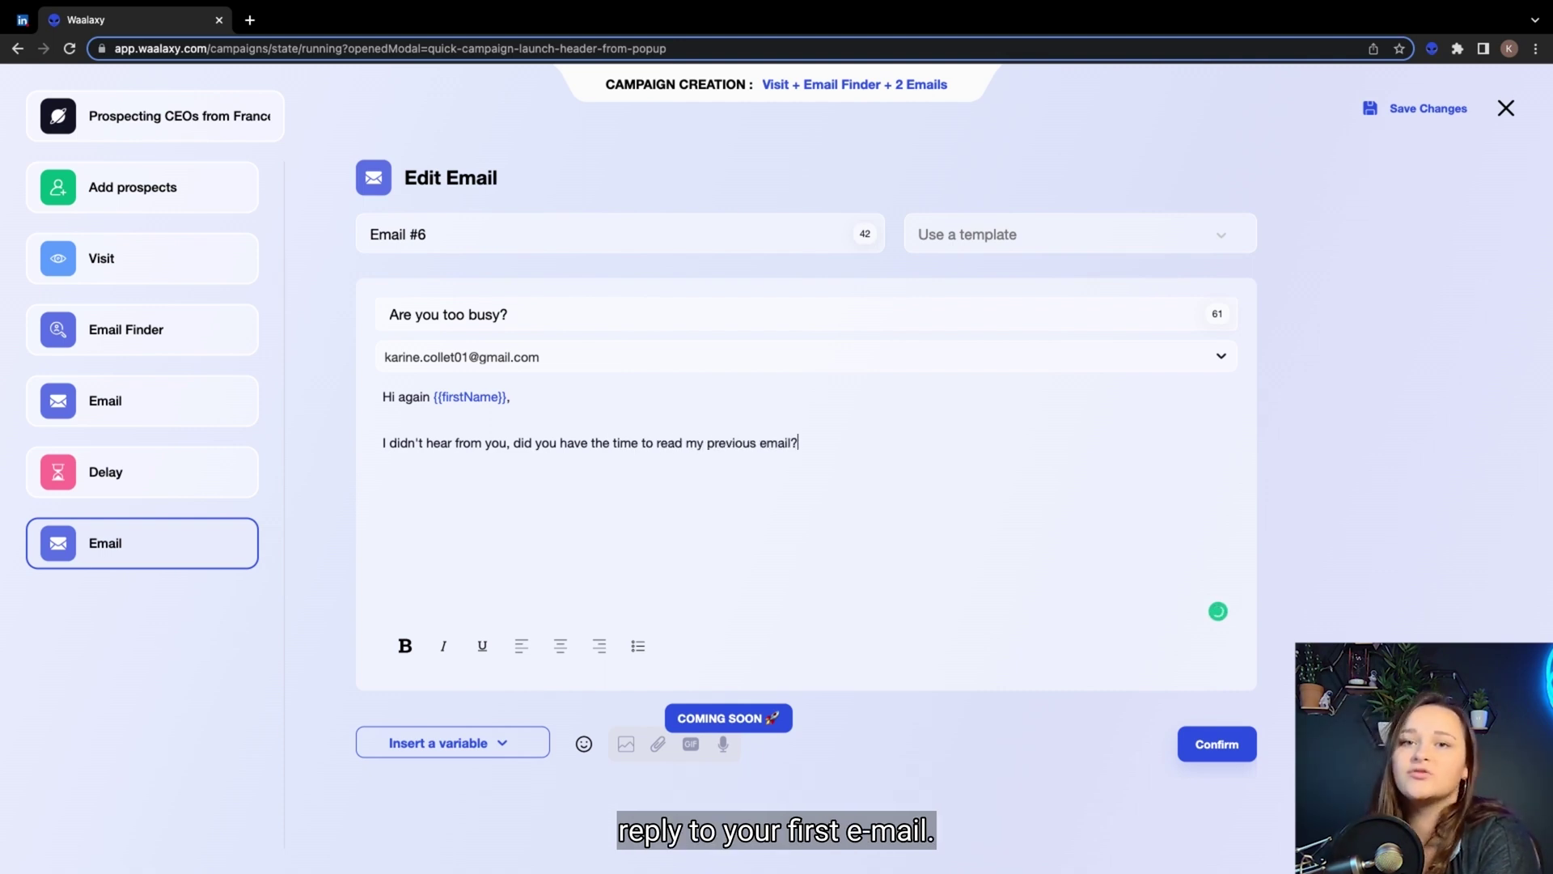
{"action": "key", "text": "Return"}
{"action": "key", "text": "Return"}
{"action": "type", "text": "Have a nice day"}
{"action": "left_click", "coordinate": [584, 744]}
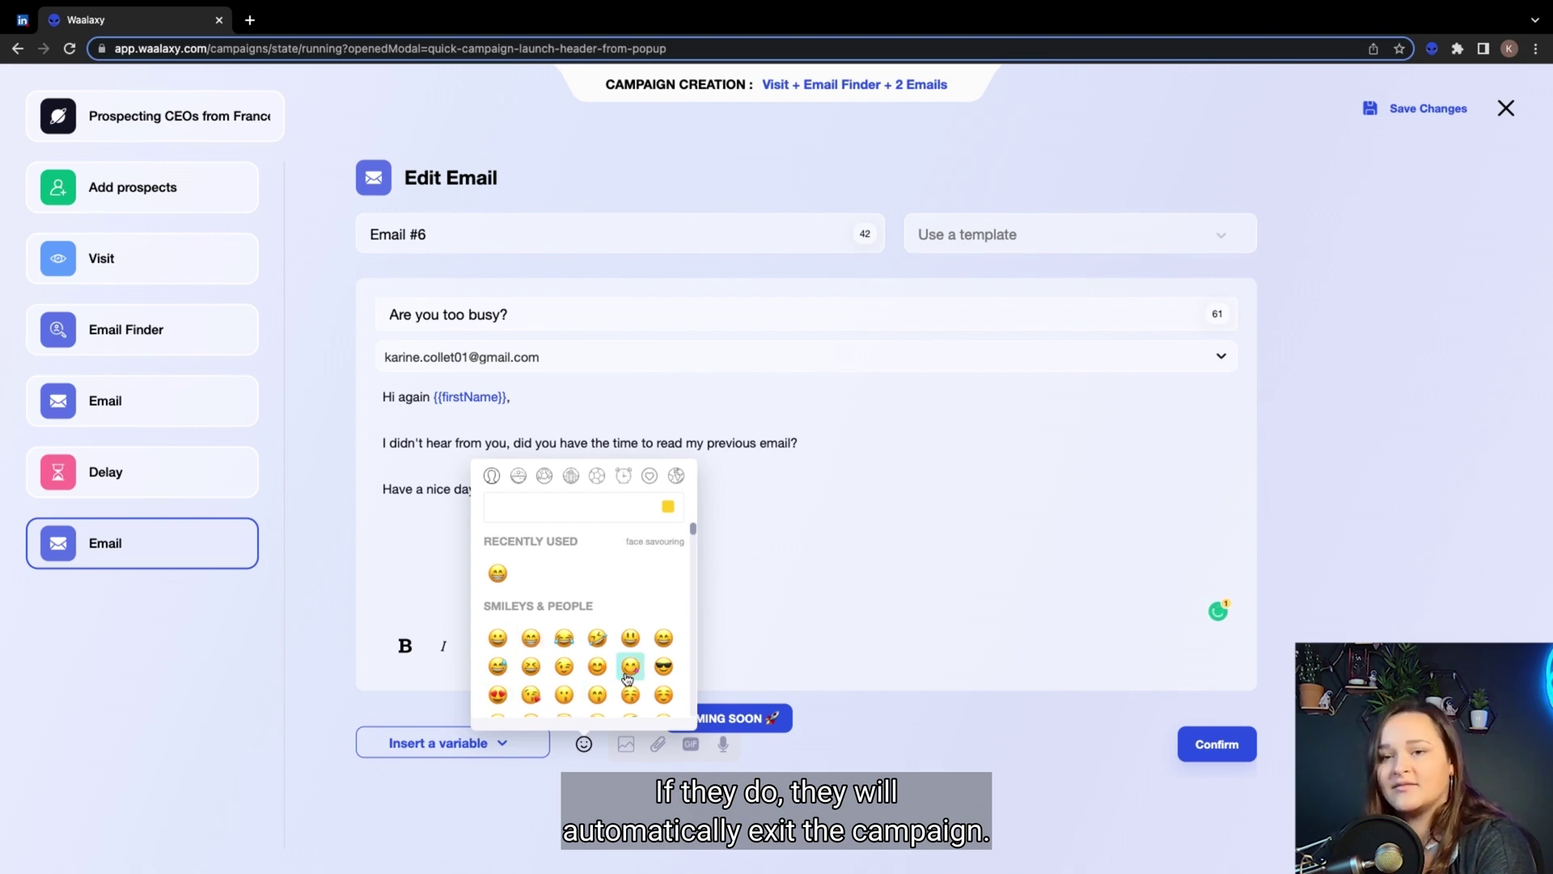
{"action": "left_click", "coordinate": [600, 674]}
{"action": "left_click", "coordinate": [967, 643]}
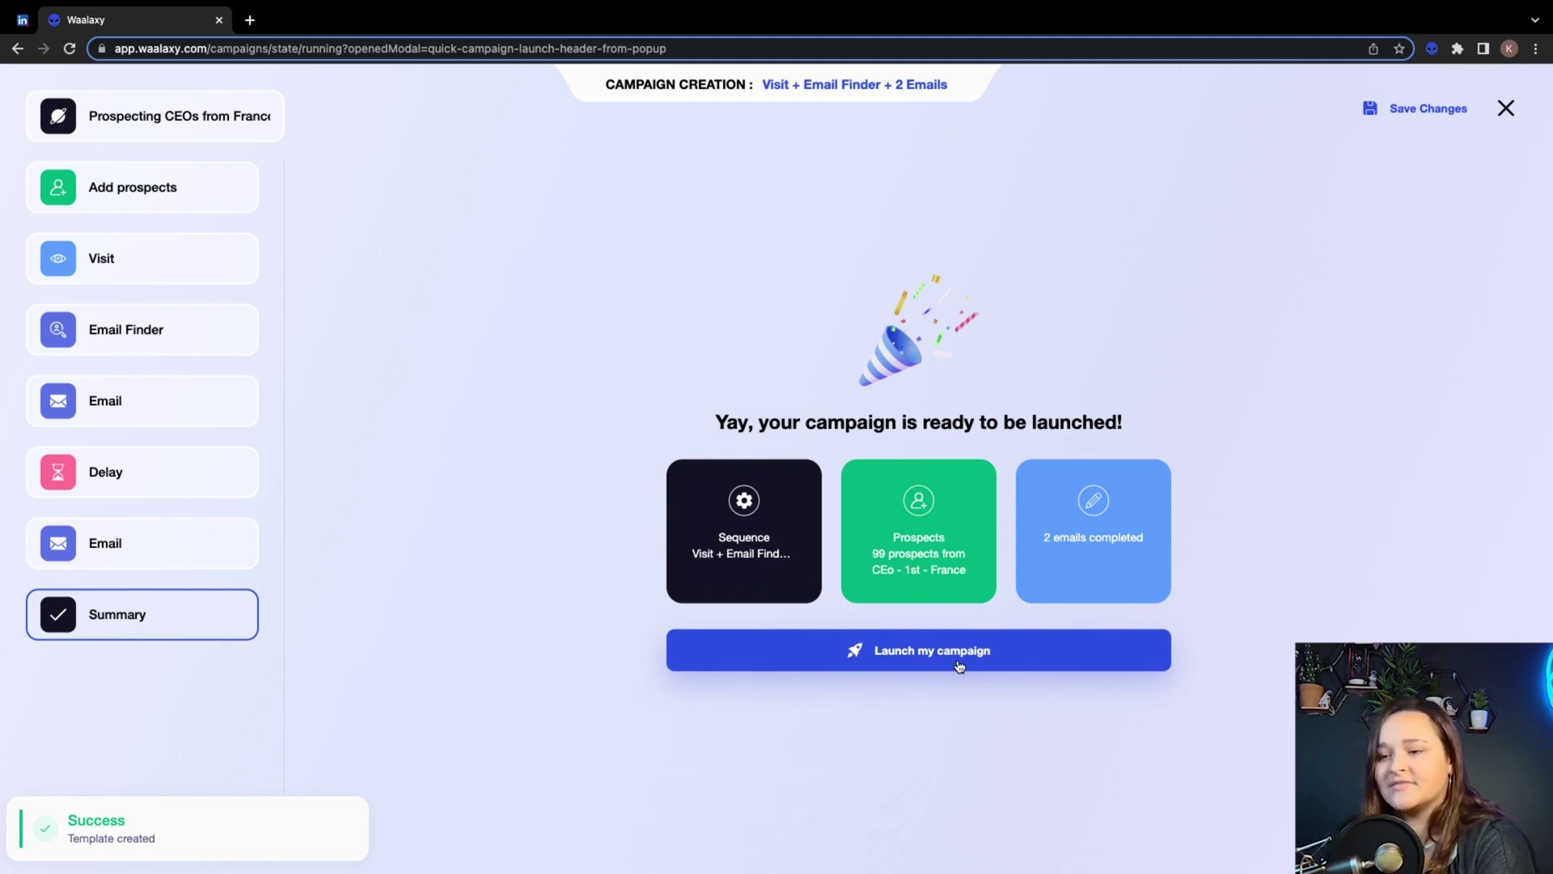
Step: Launch the campaign, then reopen it for editing at the action-on-reply step
{"action": "left_click", "coordinate": [959, 666]}
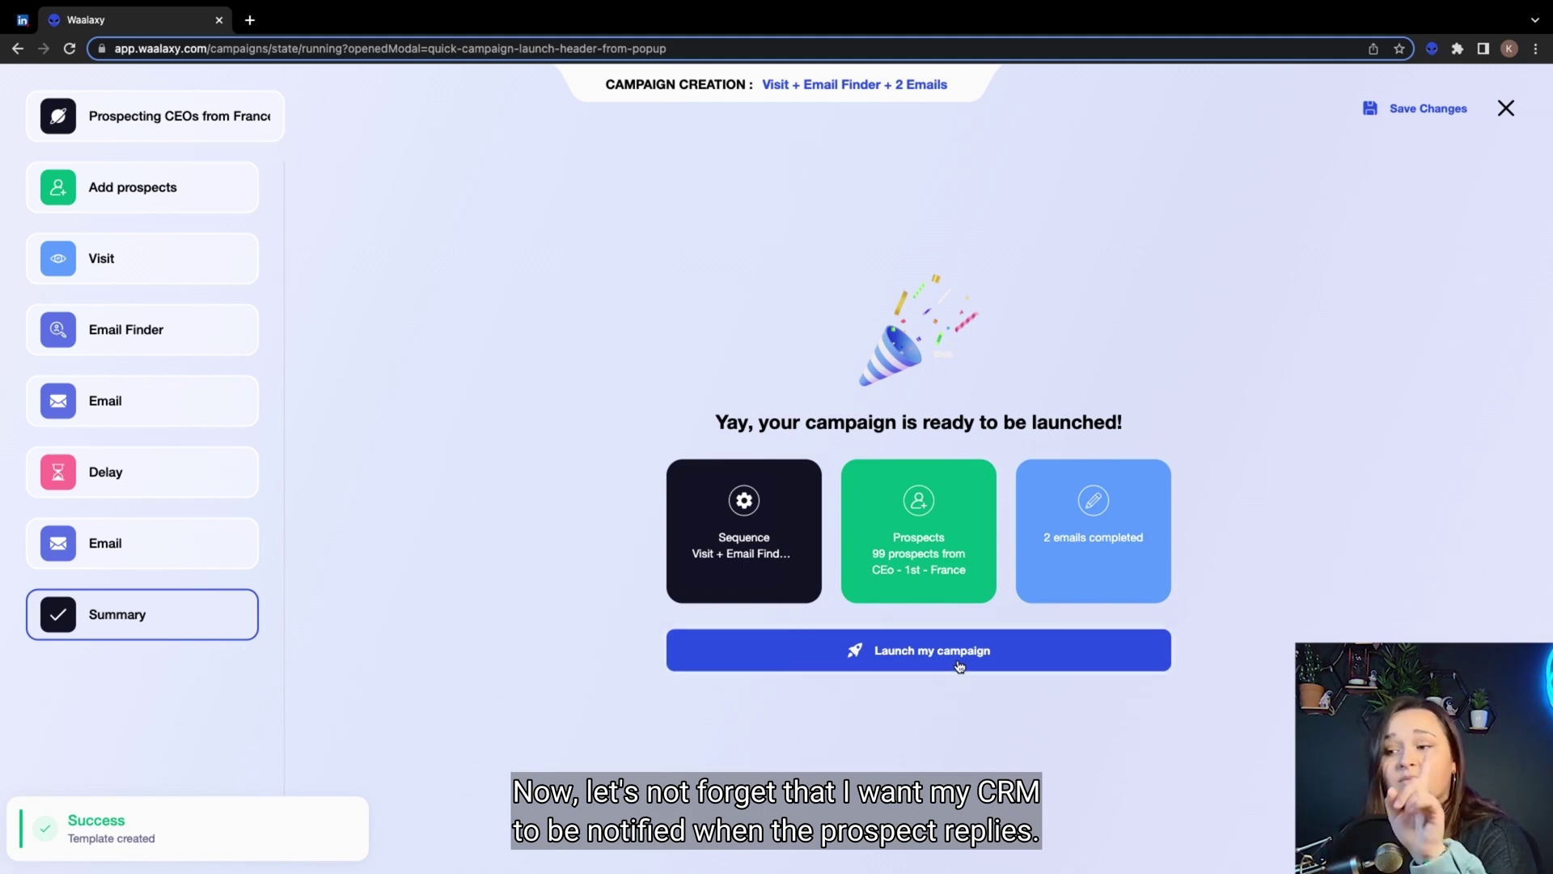
{"action": "left_click", "coordinate": [836, 617]}
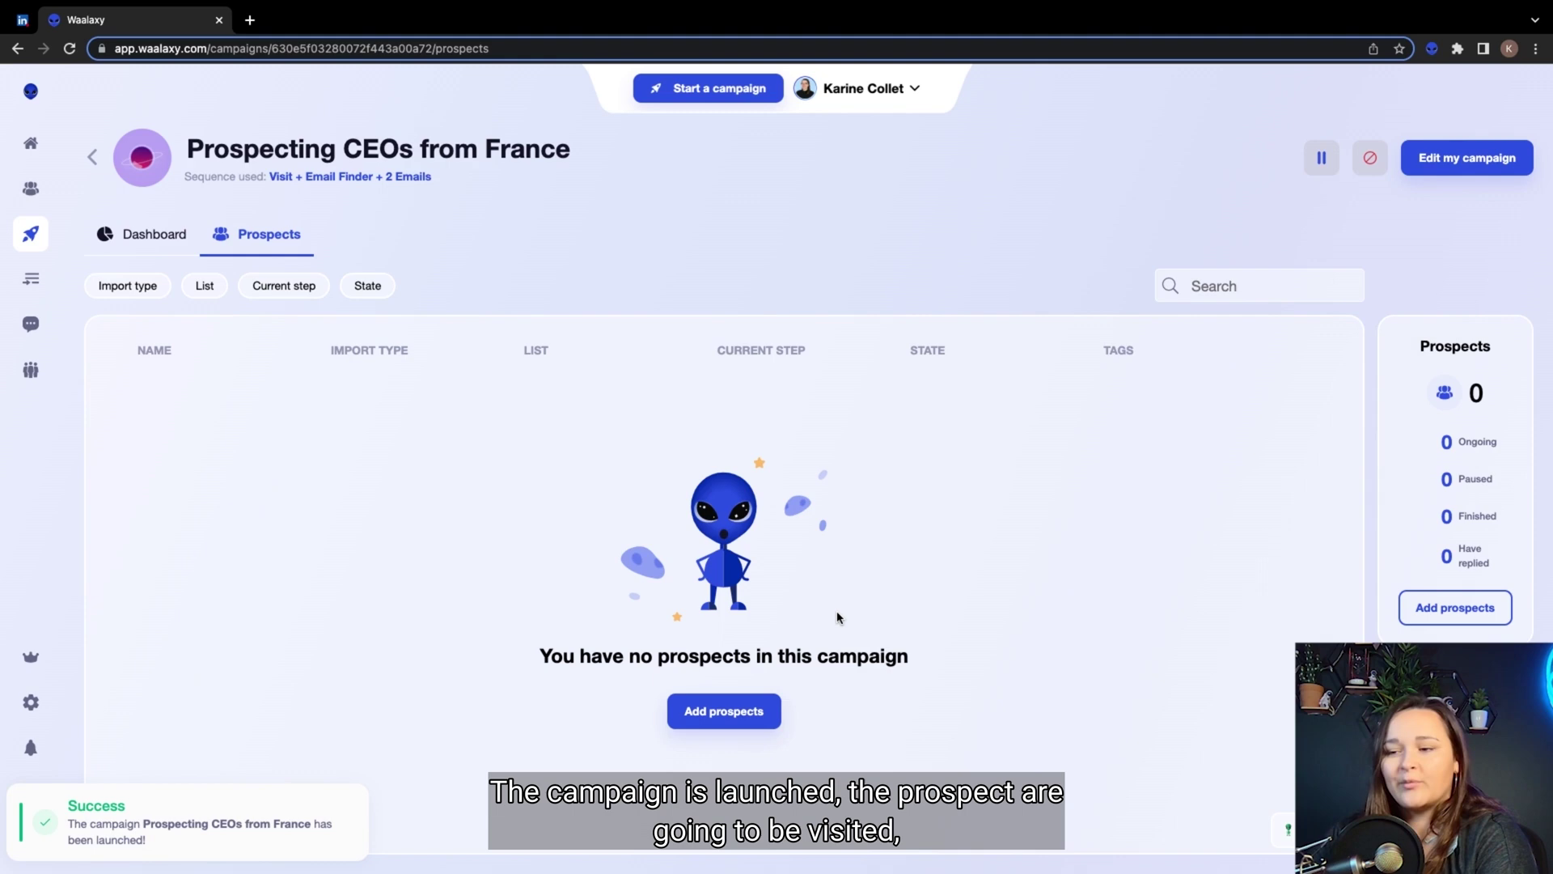
{"action": "left_click", "coordinate": [1442, 159]}
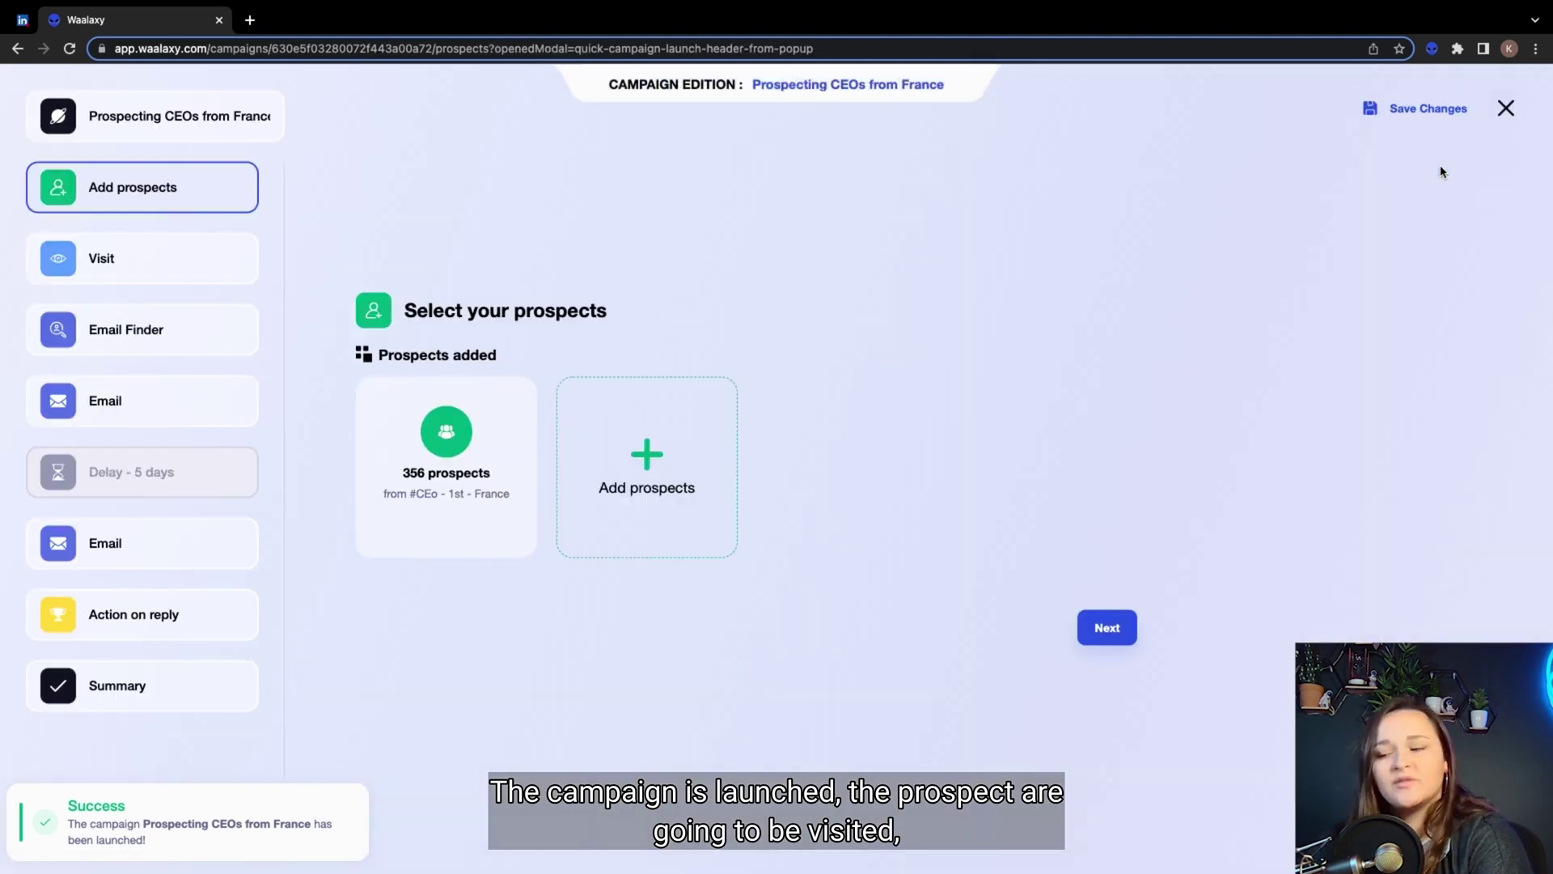
{"action": "left_click", "coordinate": [112, 634]}
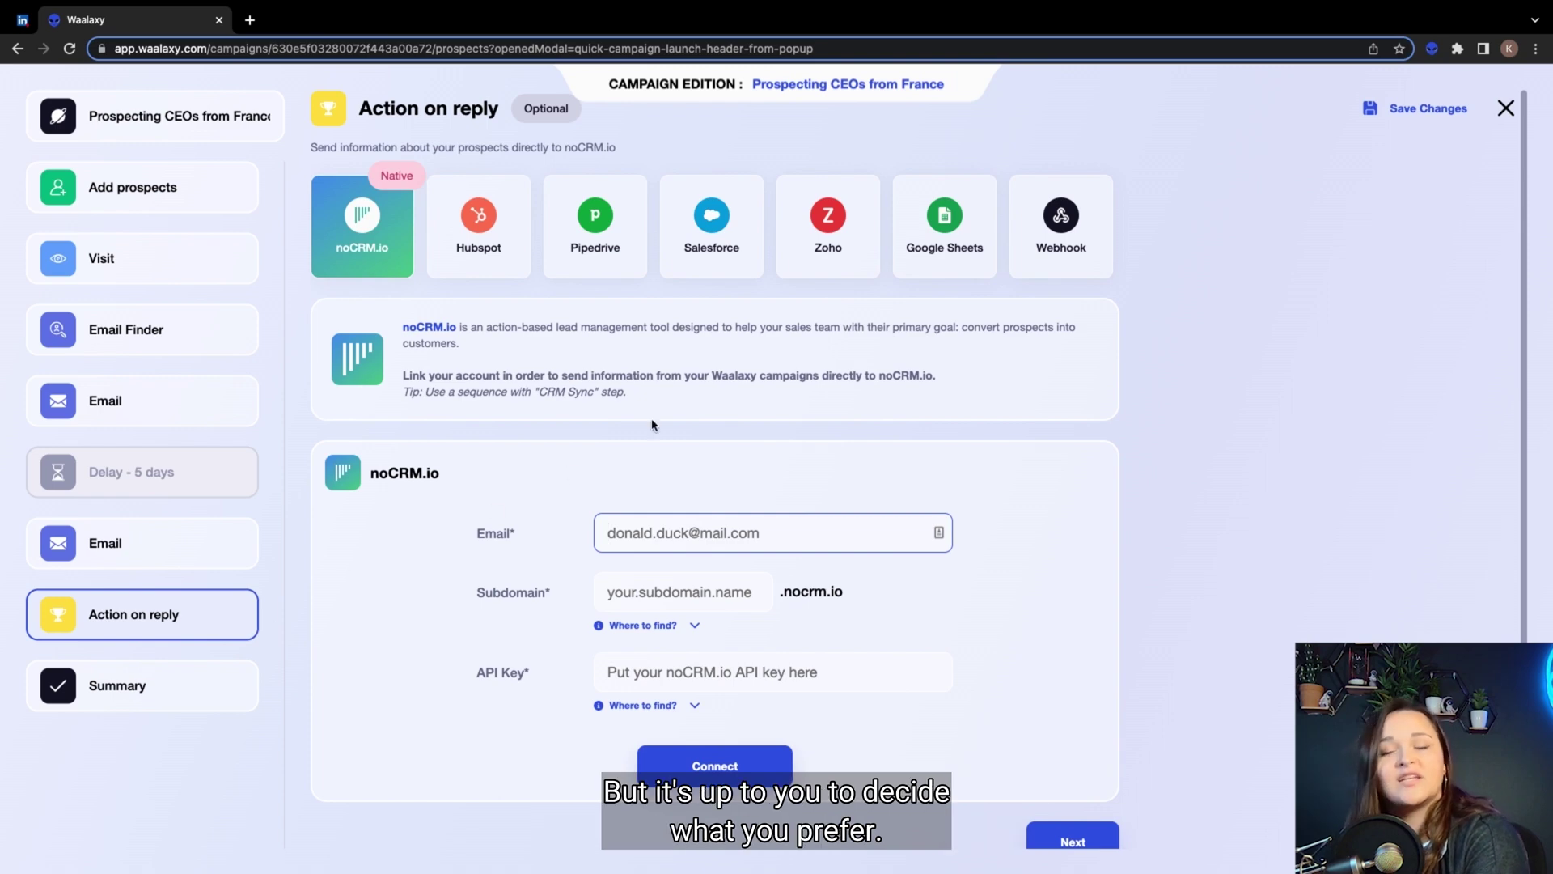
Step: Send replies to Google Sheets and copy Waalaxy's Zapier template into the account
{"action": "left_click", "coordinate": [979, 237]}
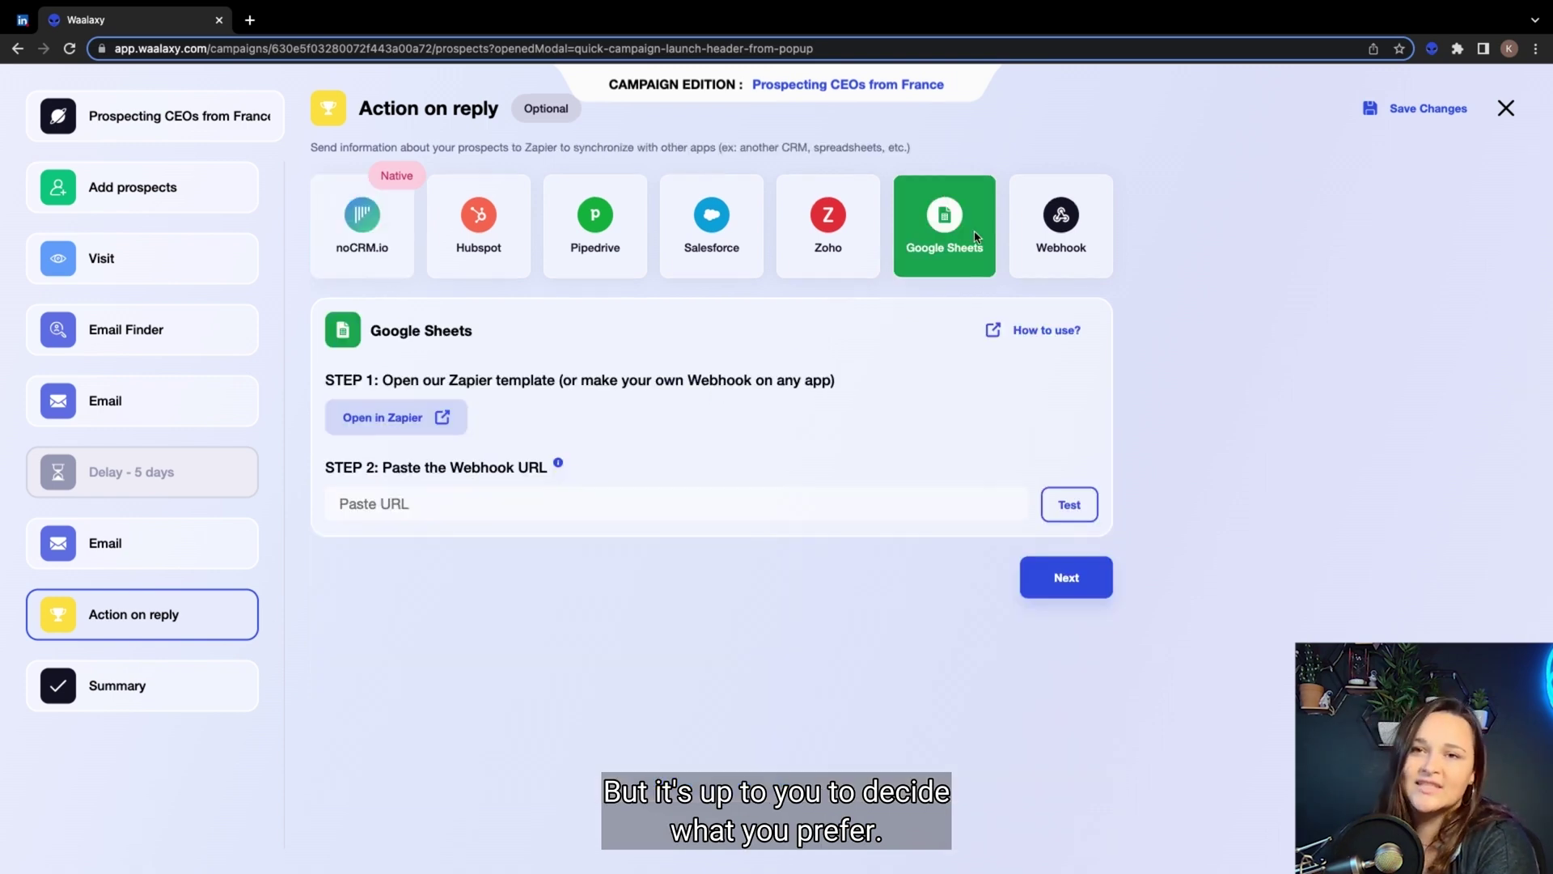
{"action": "left_click", "coordinate": [411, 423]}
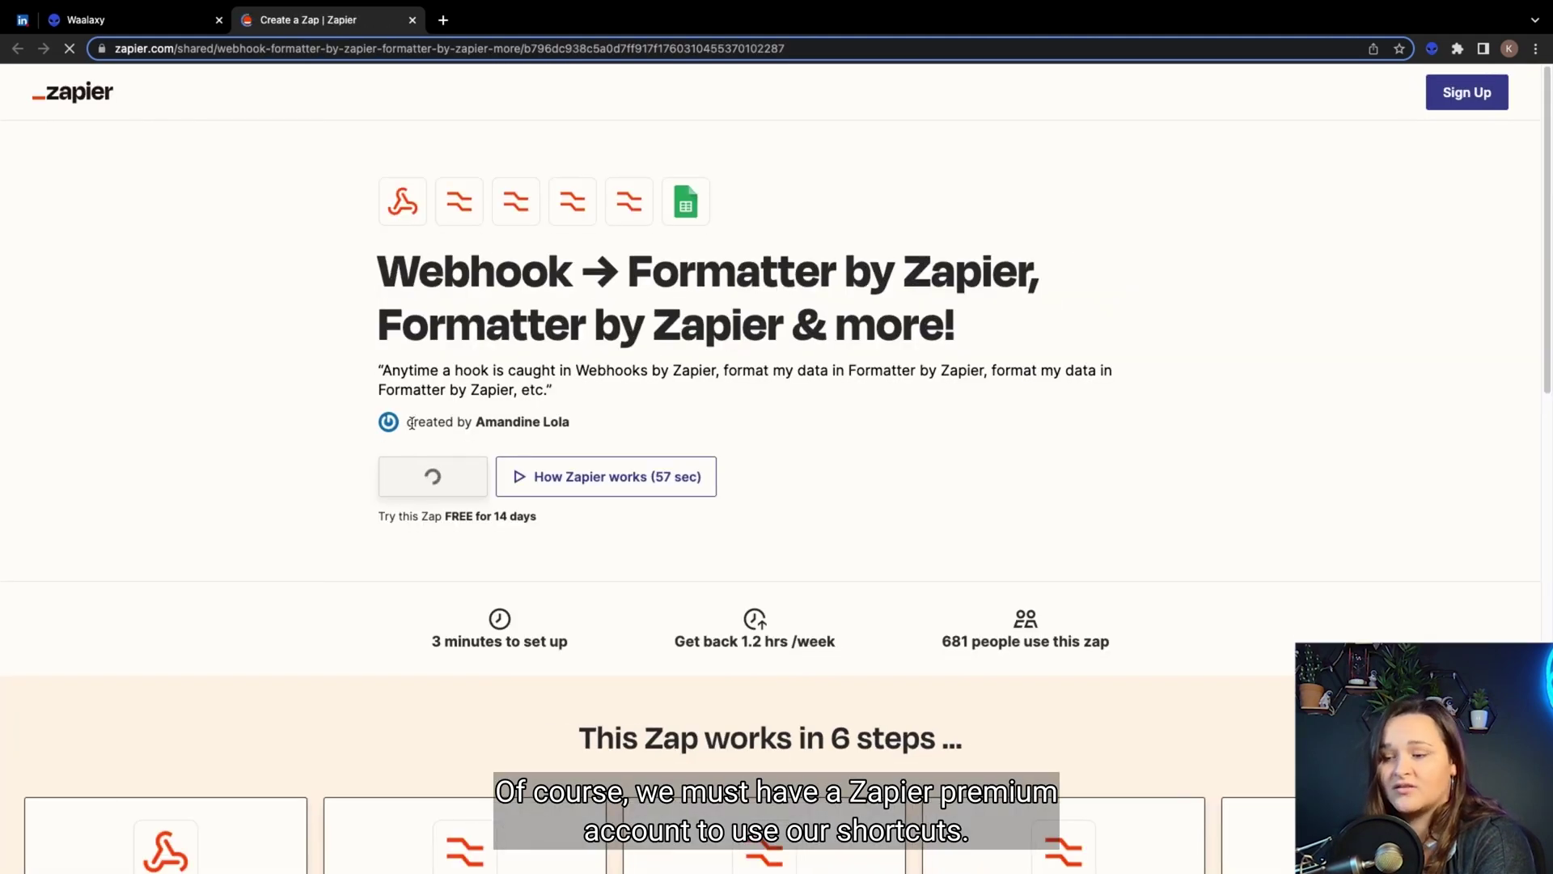
{"action": "left_click", "coordinate": [435, 477]}
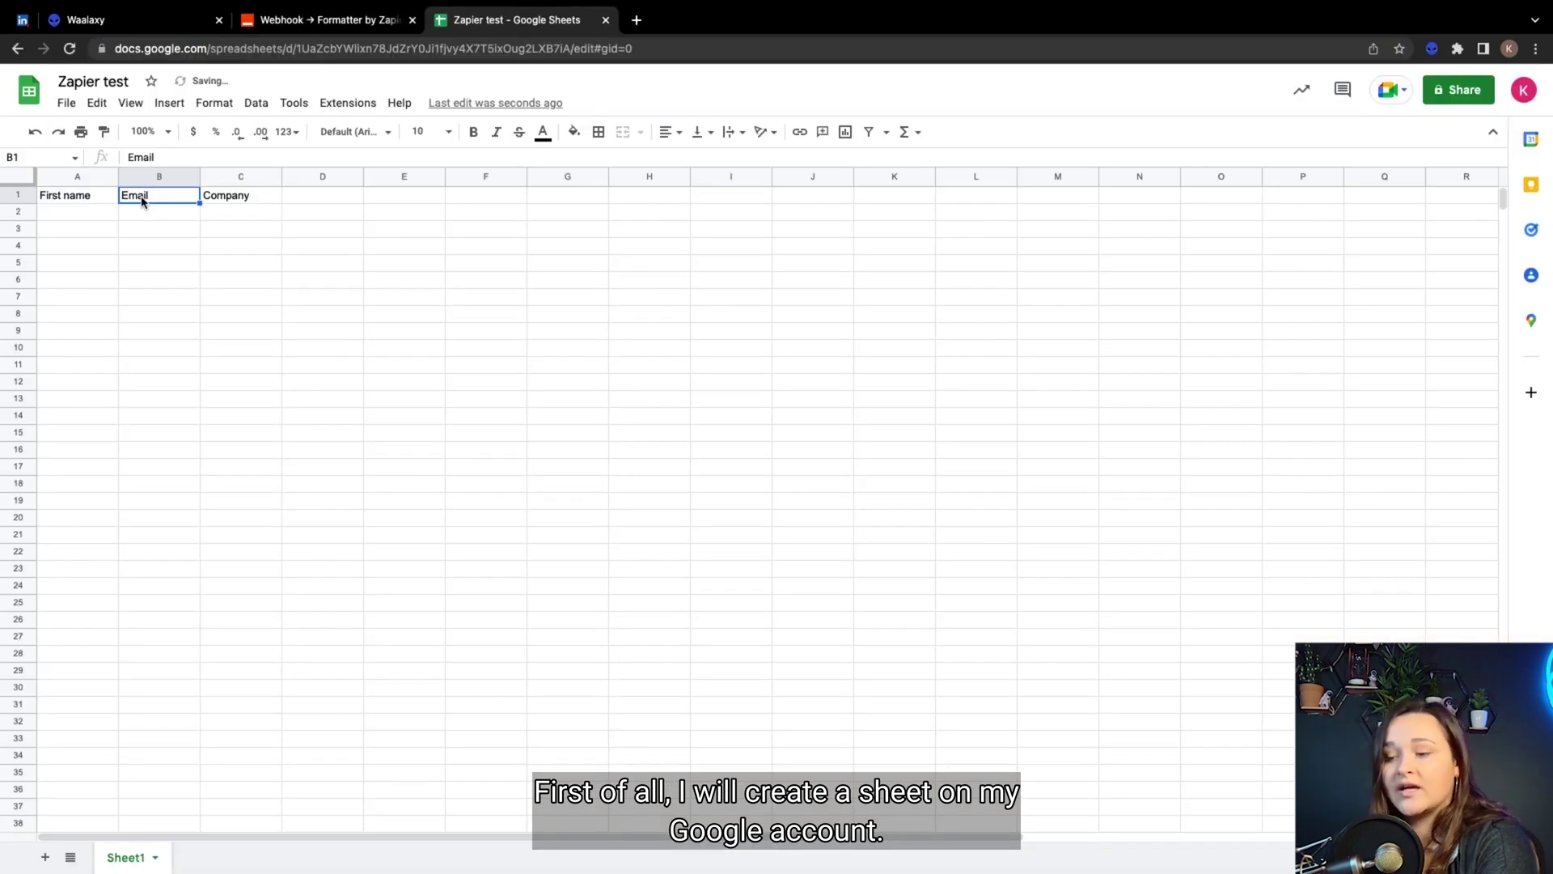
Step: Add the sheet headers 'last Name', 'Email' and 'Company' beside First name
{"action": "type", "text": "last Name"}
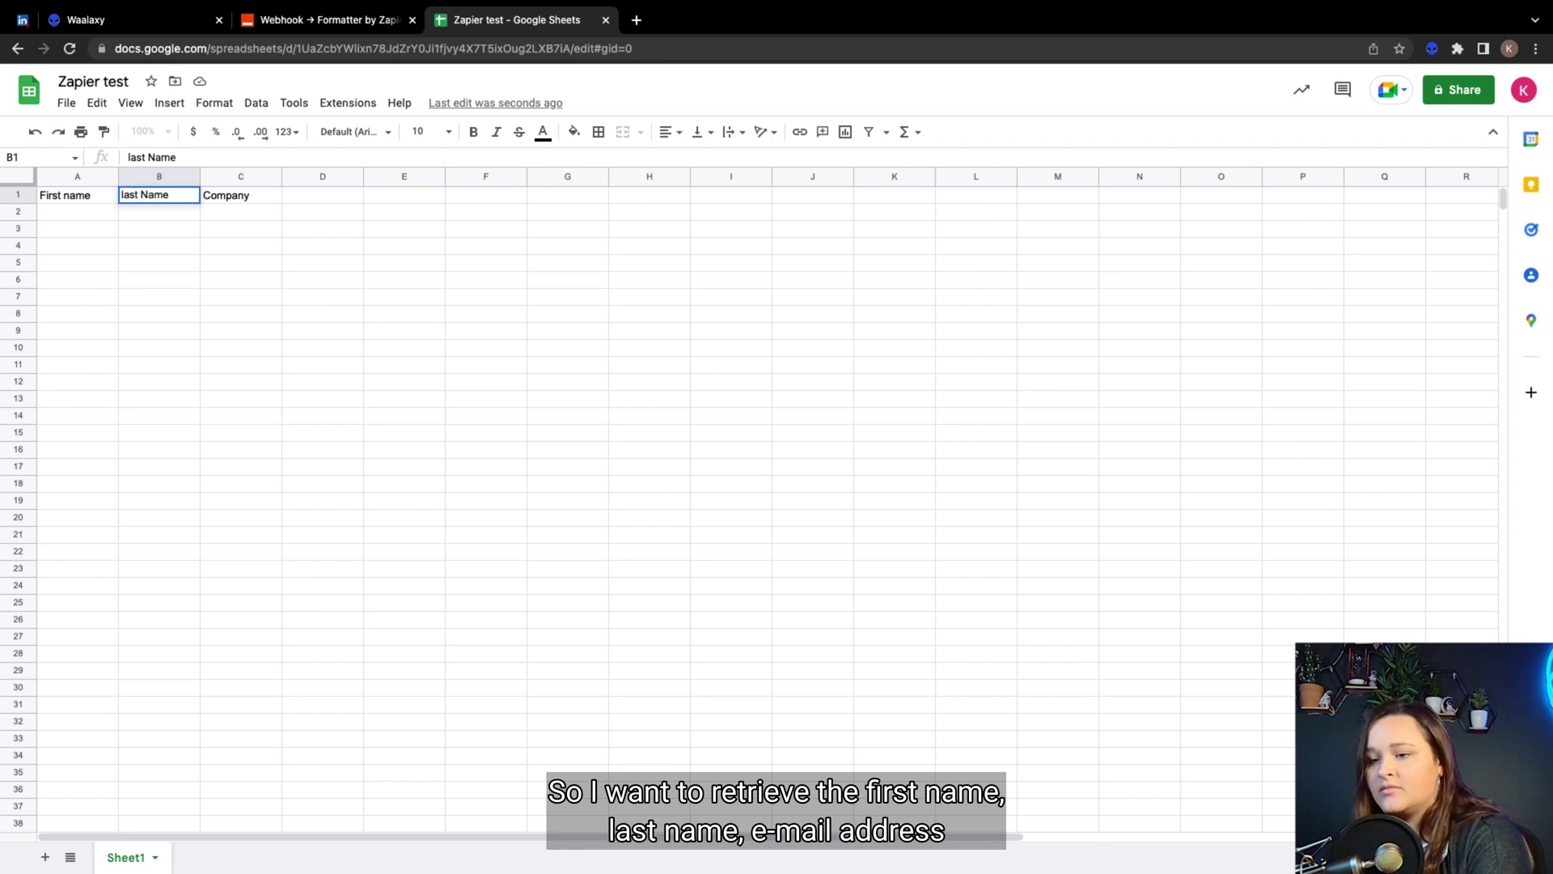
{"action": "key", "text": "Tab"}
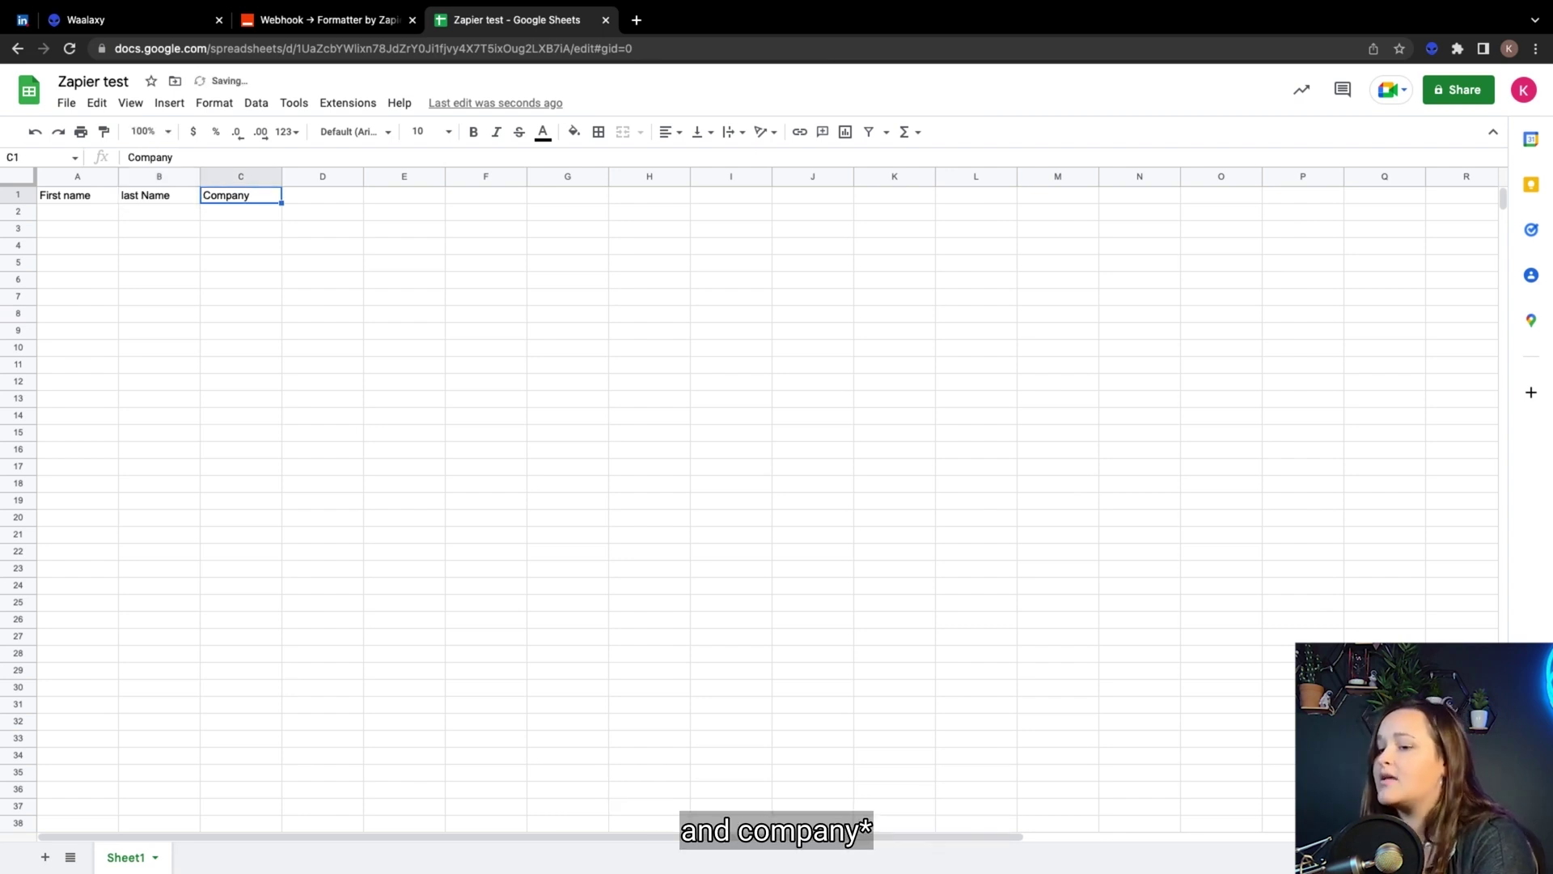
{"action": "type", "text": "Email"}
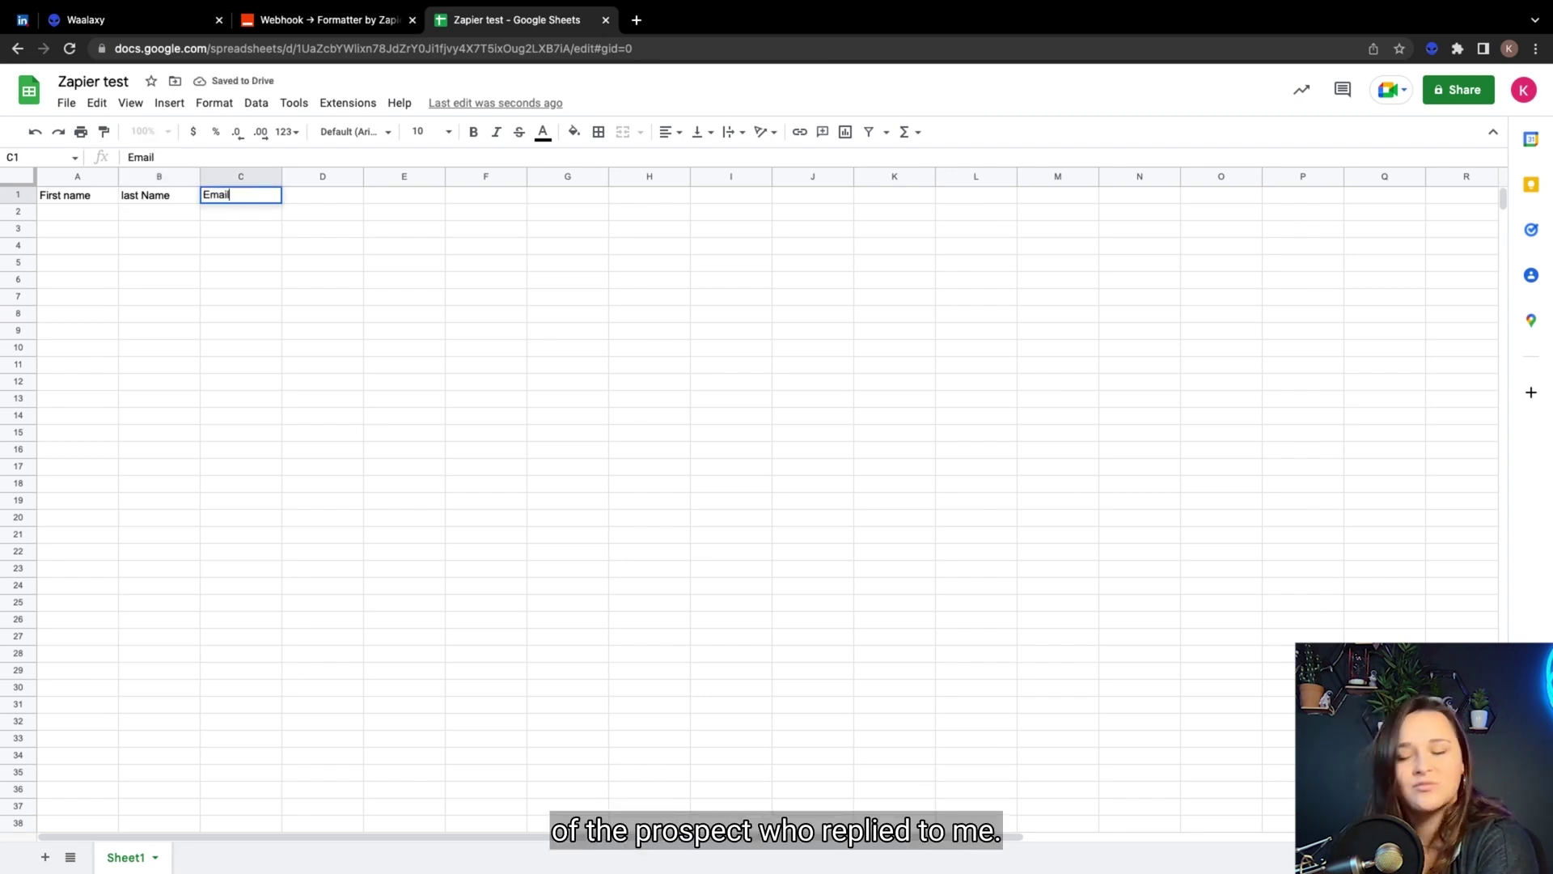
{"action": "key", "text": "Tab"}
{"action": "type", "text": "Company"}
{"action": "key", "text": "Return"}
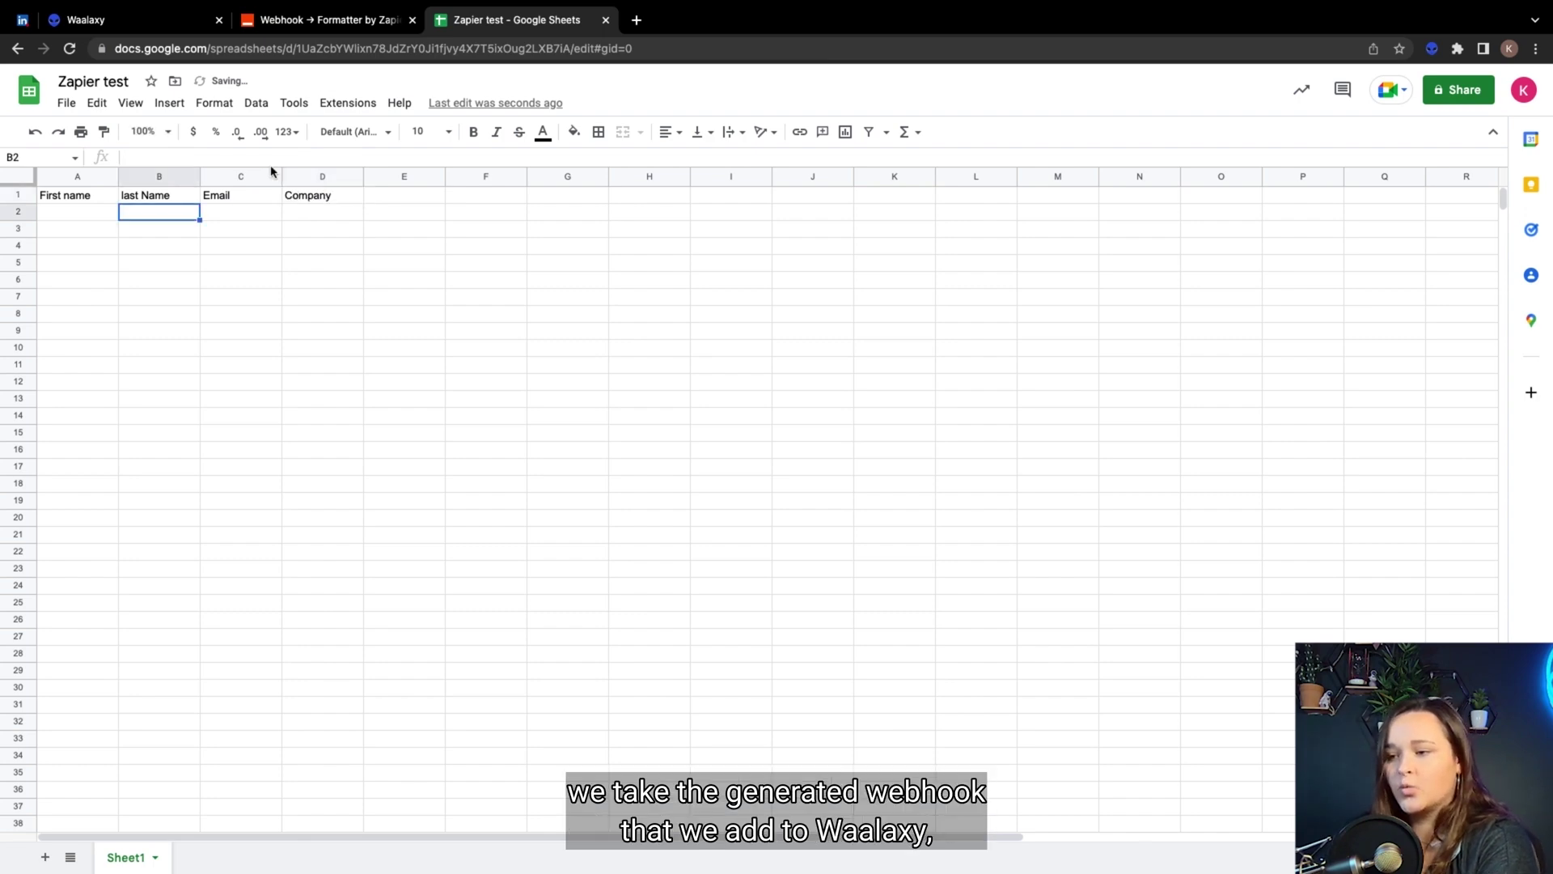
{"action": "key", "text": "super+w"}
Step: Paste Zapier's Catch Hook URL into Waalaxy's reply step, test it and save the campaign
{"action": "left_click", "coordinate": [560, 197]}
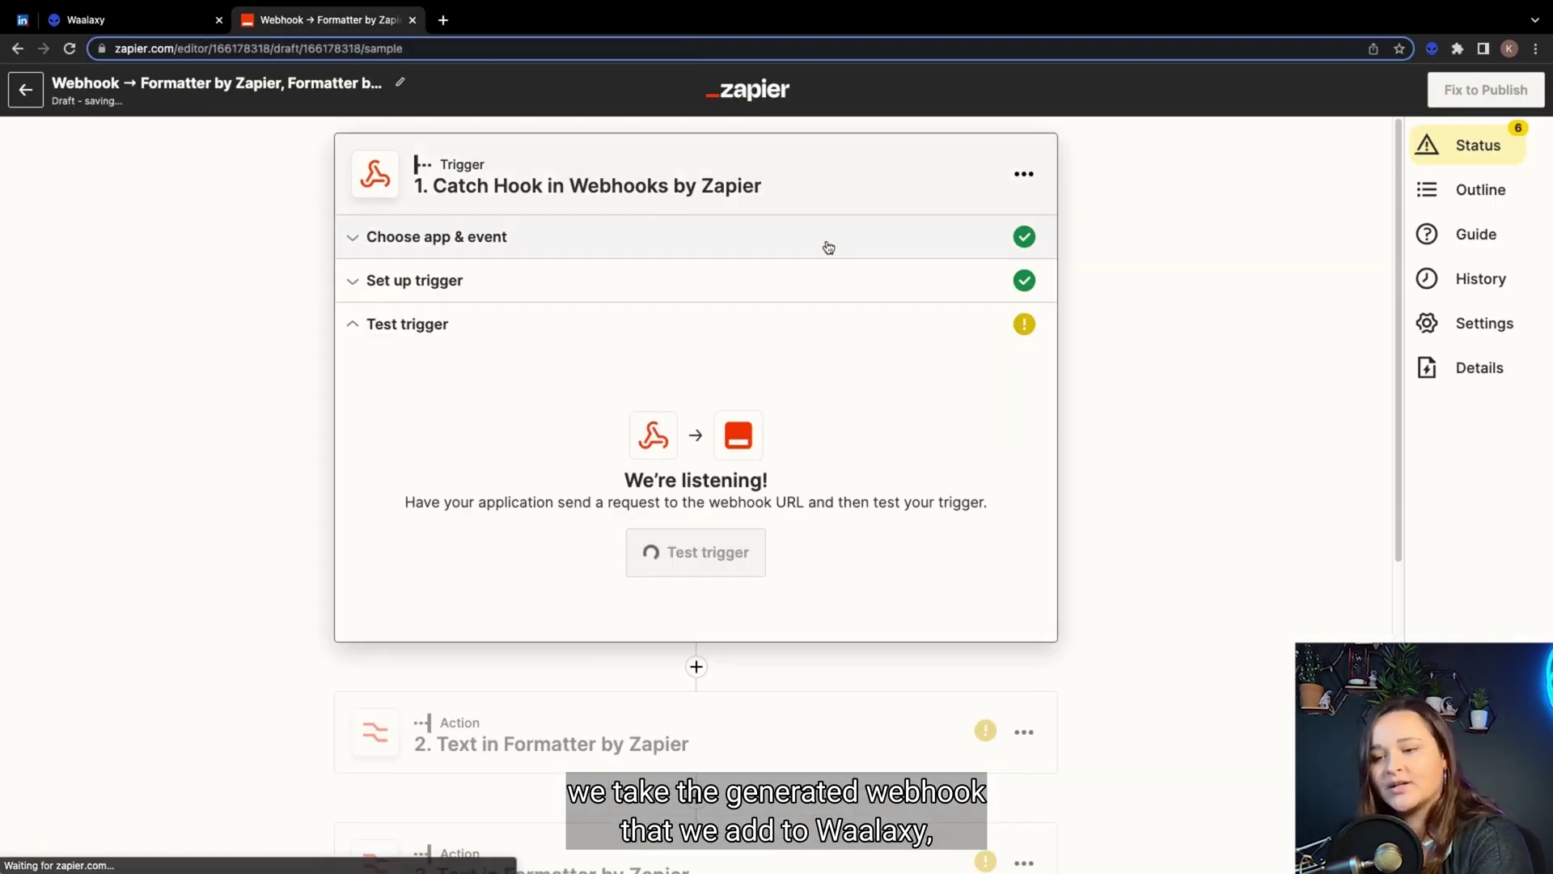
{"action": "left_click", "coordinate": [971, 464]}
{"action": "left_click", "coordinate": [129, 19]}
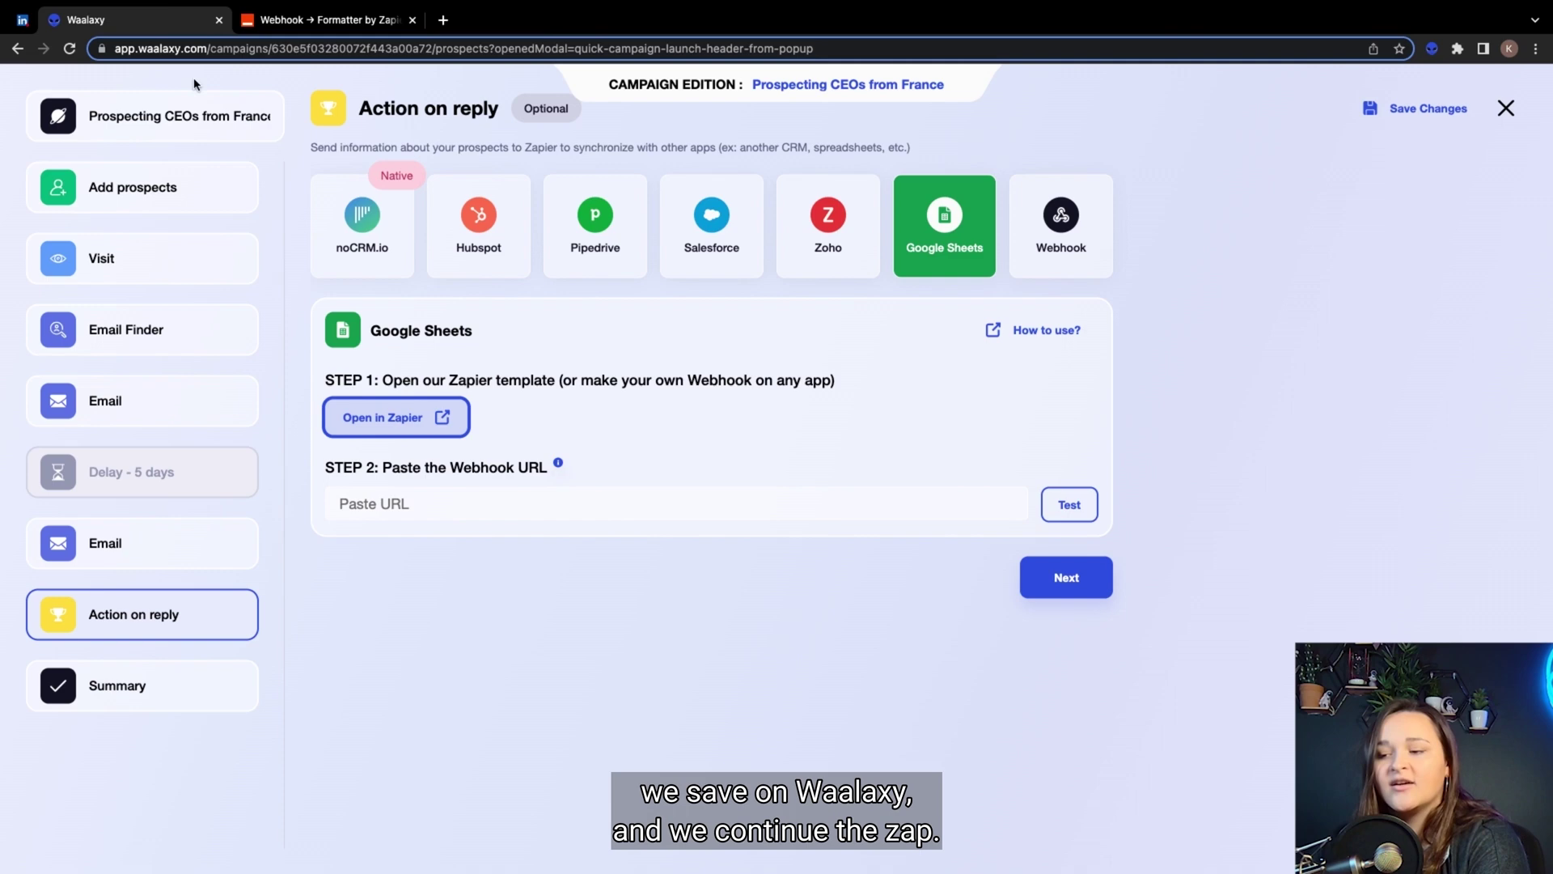
{"action": "left_click", "coordinate": [464, 503]}
{"action": "key", "text": "super+v"}
{"action": "left_click", "coordinate": [1069, 504]}
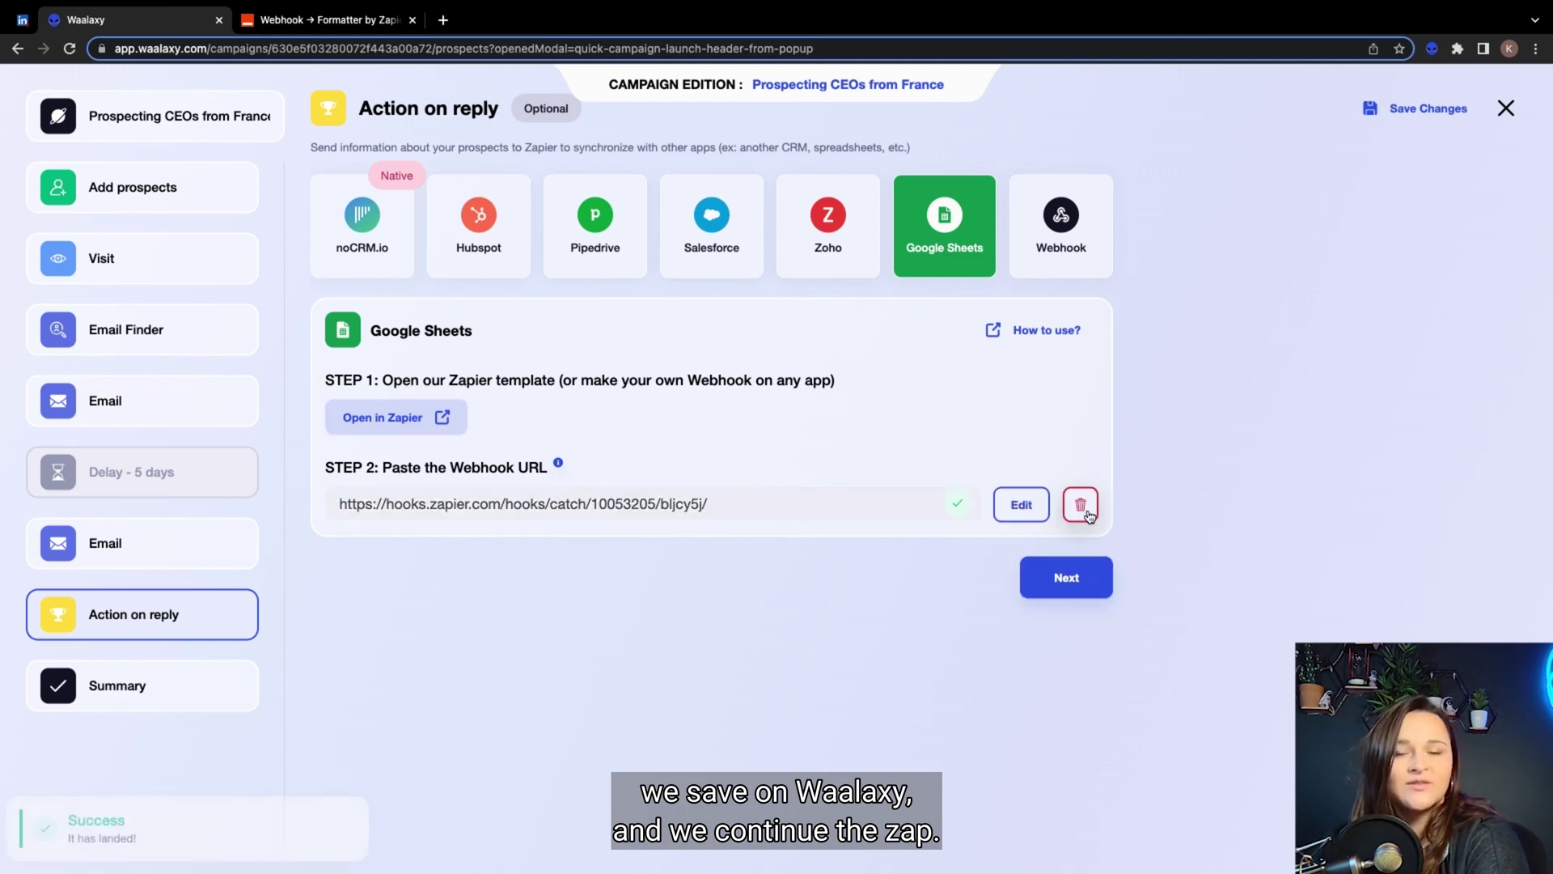
{"action": "left_click", "coordinate": [1067, 577]}
{"action": "left_click", "coordinate": [1052, 648]}
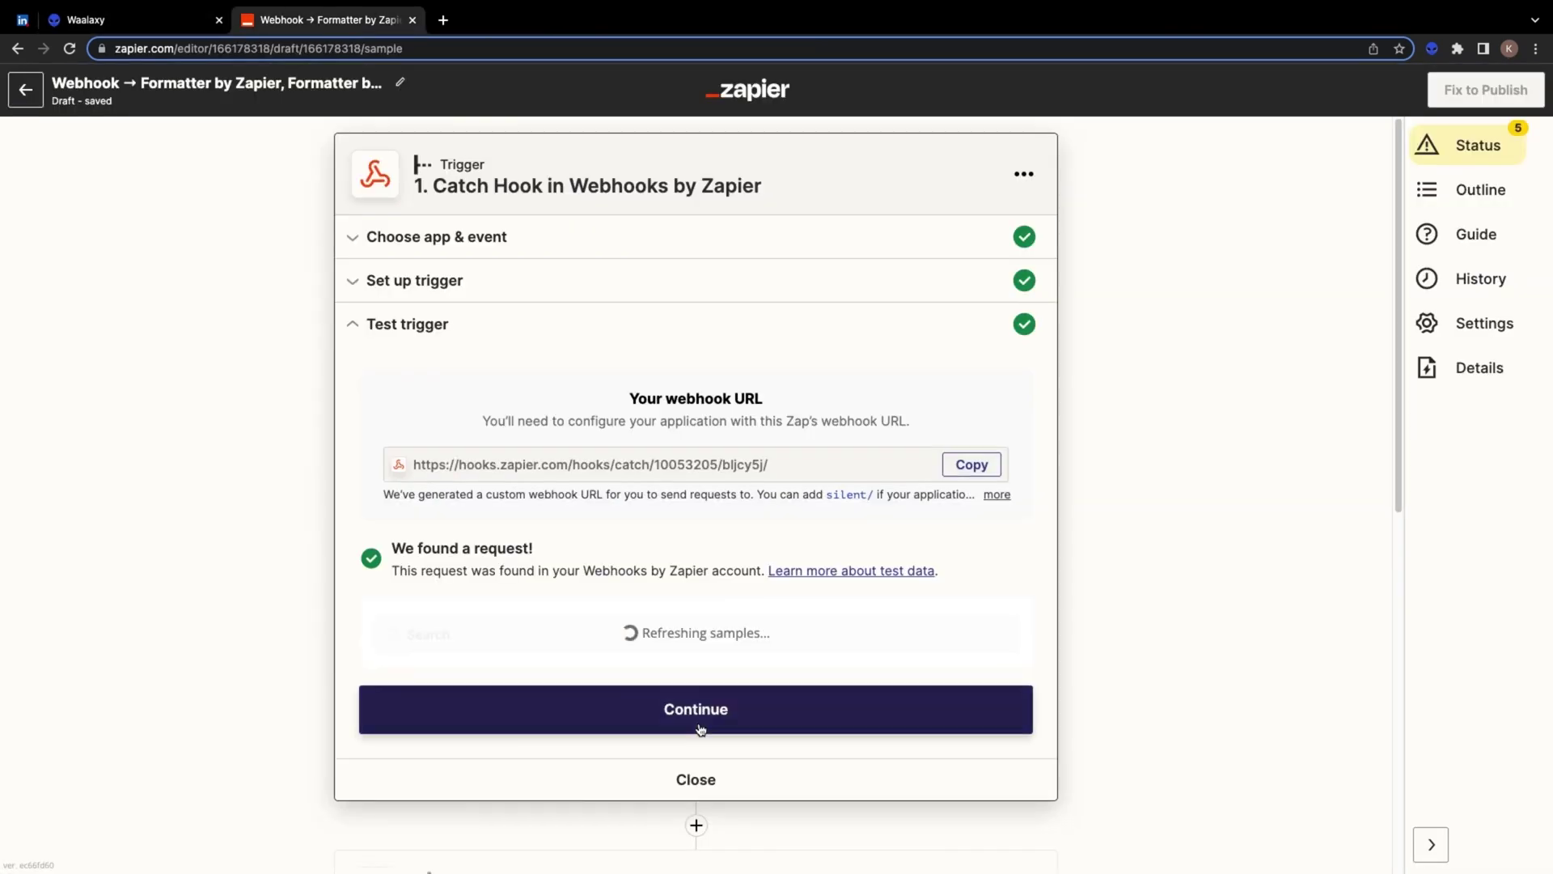
Step: Set Zapier step 2 to Split Text on First Name with ';' as the separator
{"action": "left_click", "coordinate": [700, 730]}
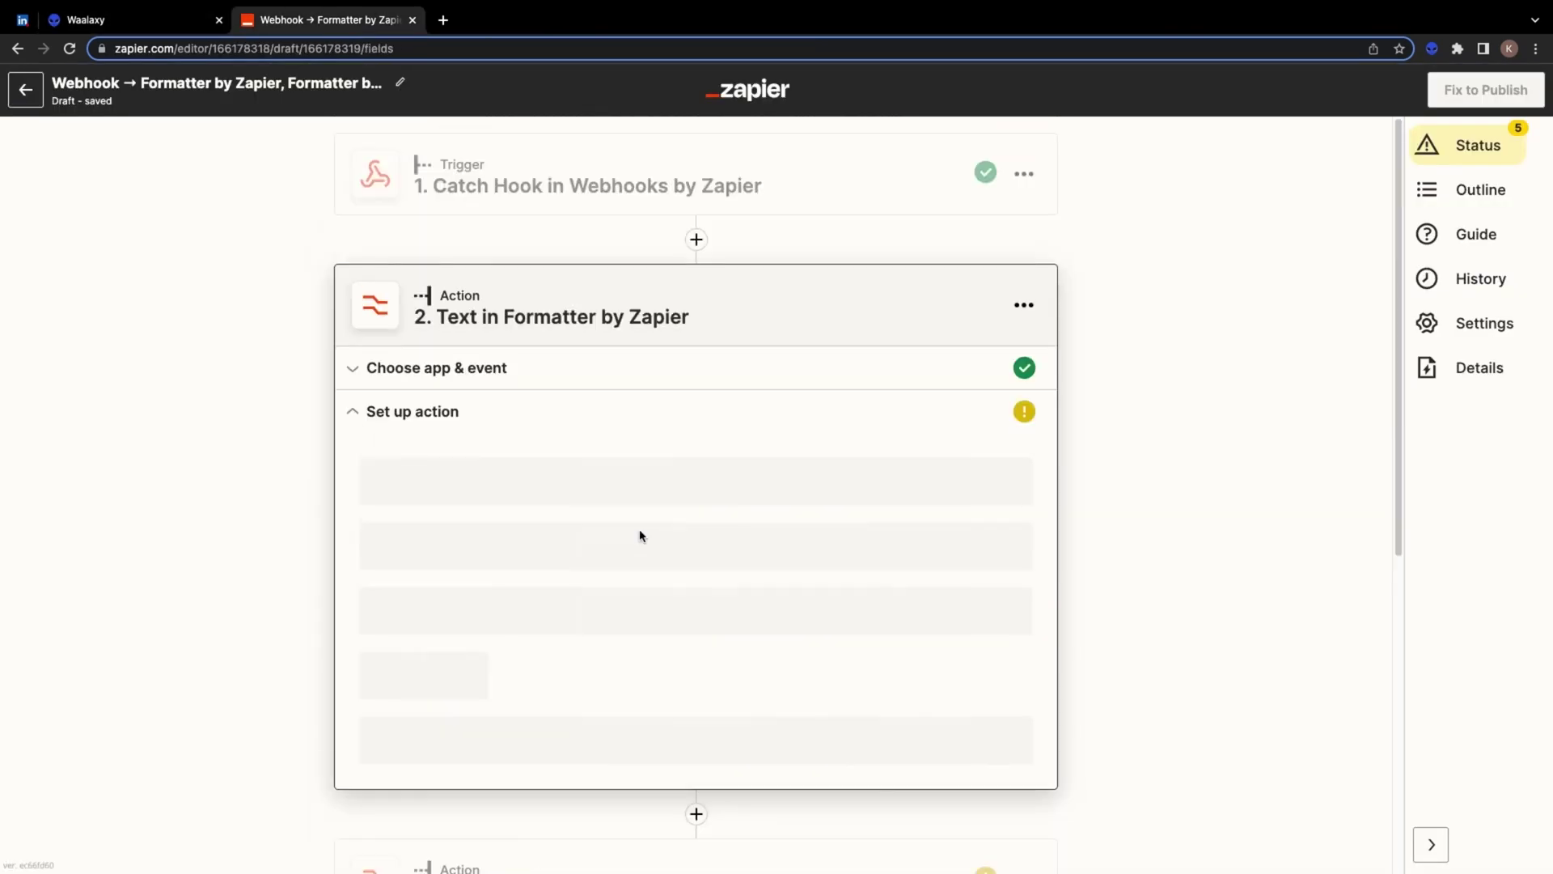
{"action": "left_click", "coordinate": [466, 495]}
{"action": "type", "text": "split"}
{"action": "left_click", "coordinate": [441, 670]}
{"action": "left_click", "coordinate": [485, 451]}
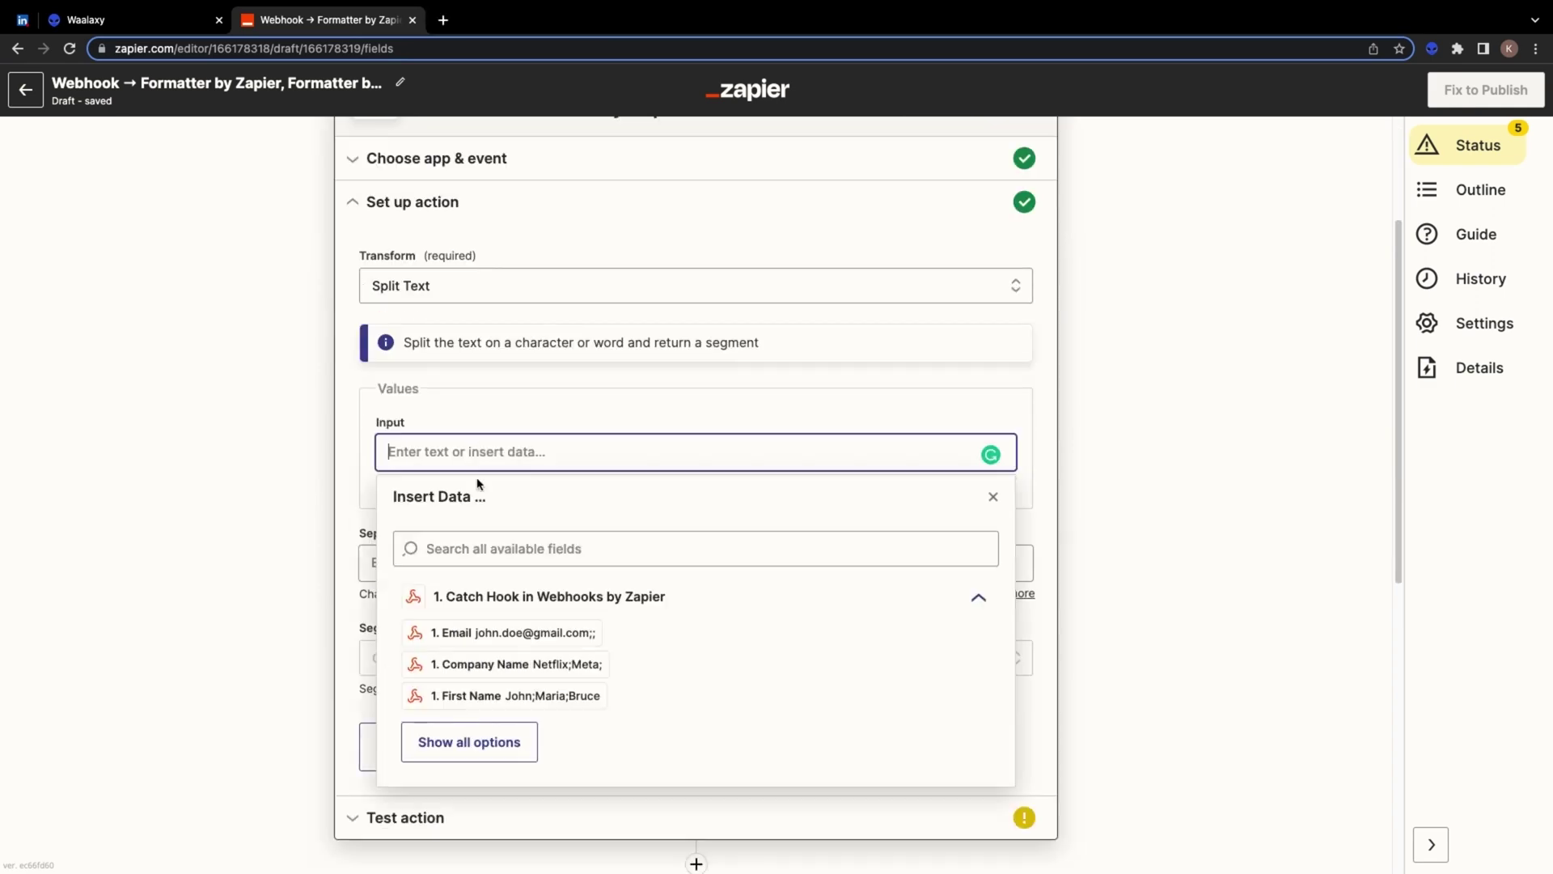
{"action": "left_click", "coordinate": [486, 693]}
{"action": "left_click", "coordinate": [696, 561]}
{"action": "type", "text": ";"}
{"action": "left_click", "coordinate": [555, 745]}
{"action": "left_click", "coordinate": [597, 563]}
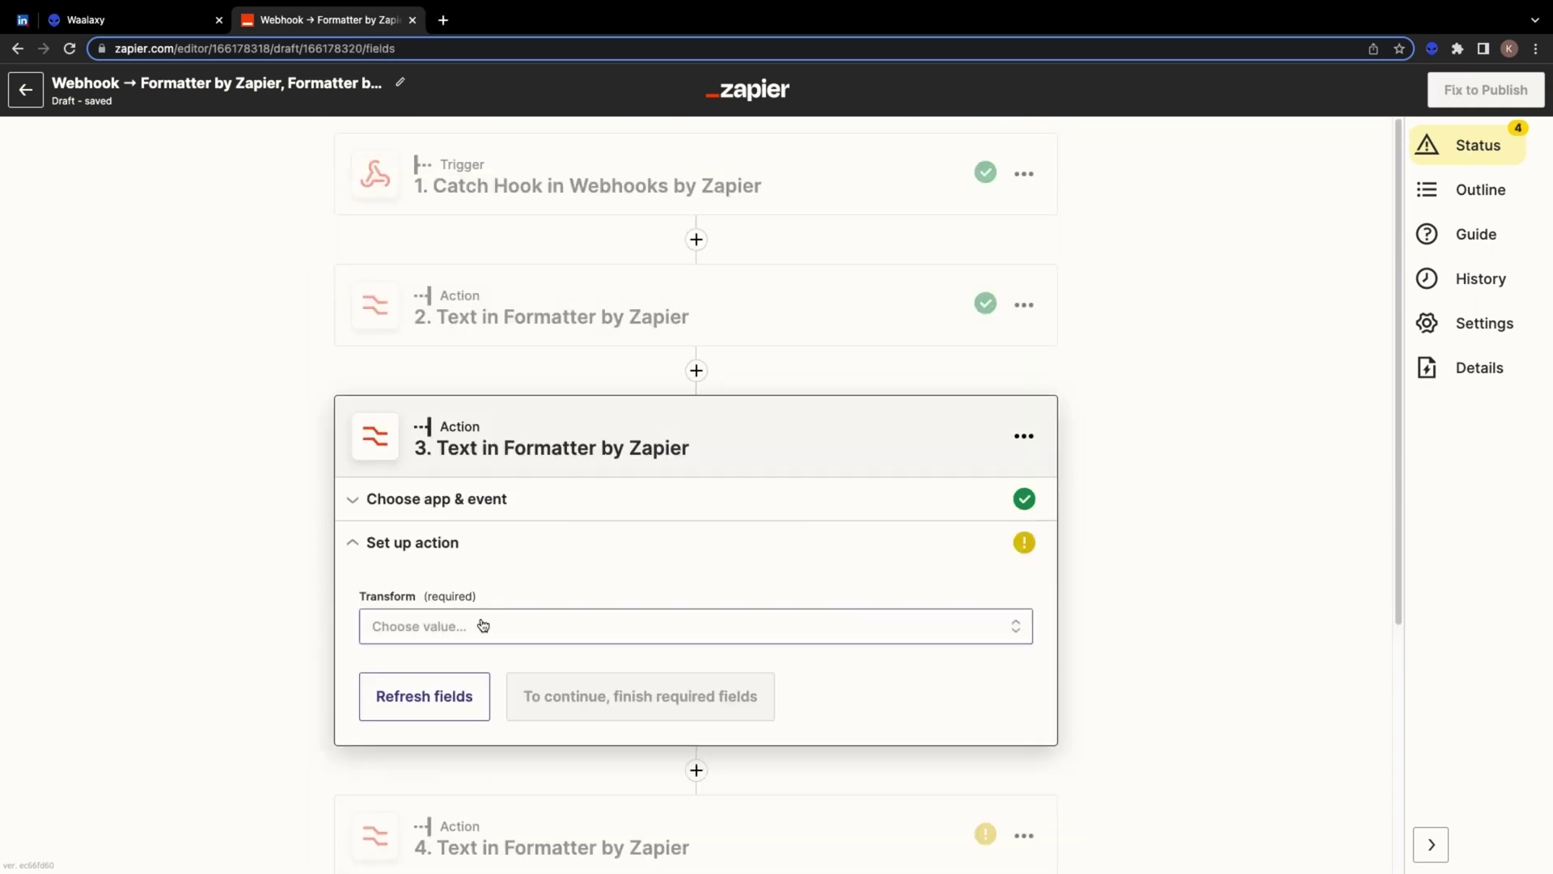
Step: Set step 3 to Split Text on Last Name, separated by ';'
{"action": "left_click", "coordinate": [694, 624]}
{"action": "type", "text": "split"}
{"action": "left_click", "coordinate": [465, 801]}
{"action": "left_click", "coordinate": [693, 593]}
{"action": "left_click", "coordinate": [538, 732]}
{"action": "left_click", "coordinate": [511, 541]}
{"action": "left_click", "coordinate": [344, 481]}
{"action": "left_click", "coordinate": [696, 372]}
{"action": "type", "text": ";"}
{"action": "left_click", "coordinate": [410, 467]}
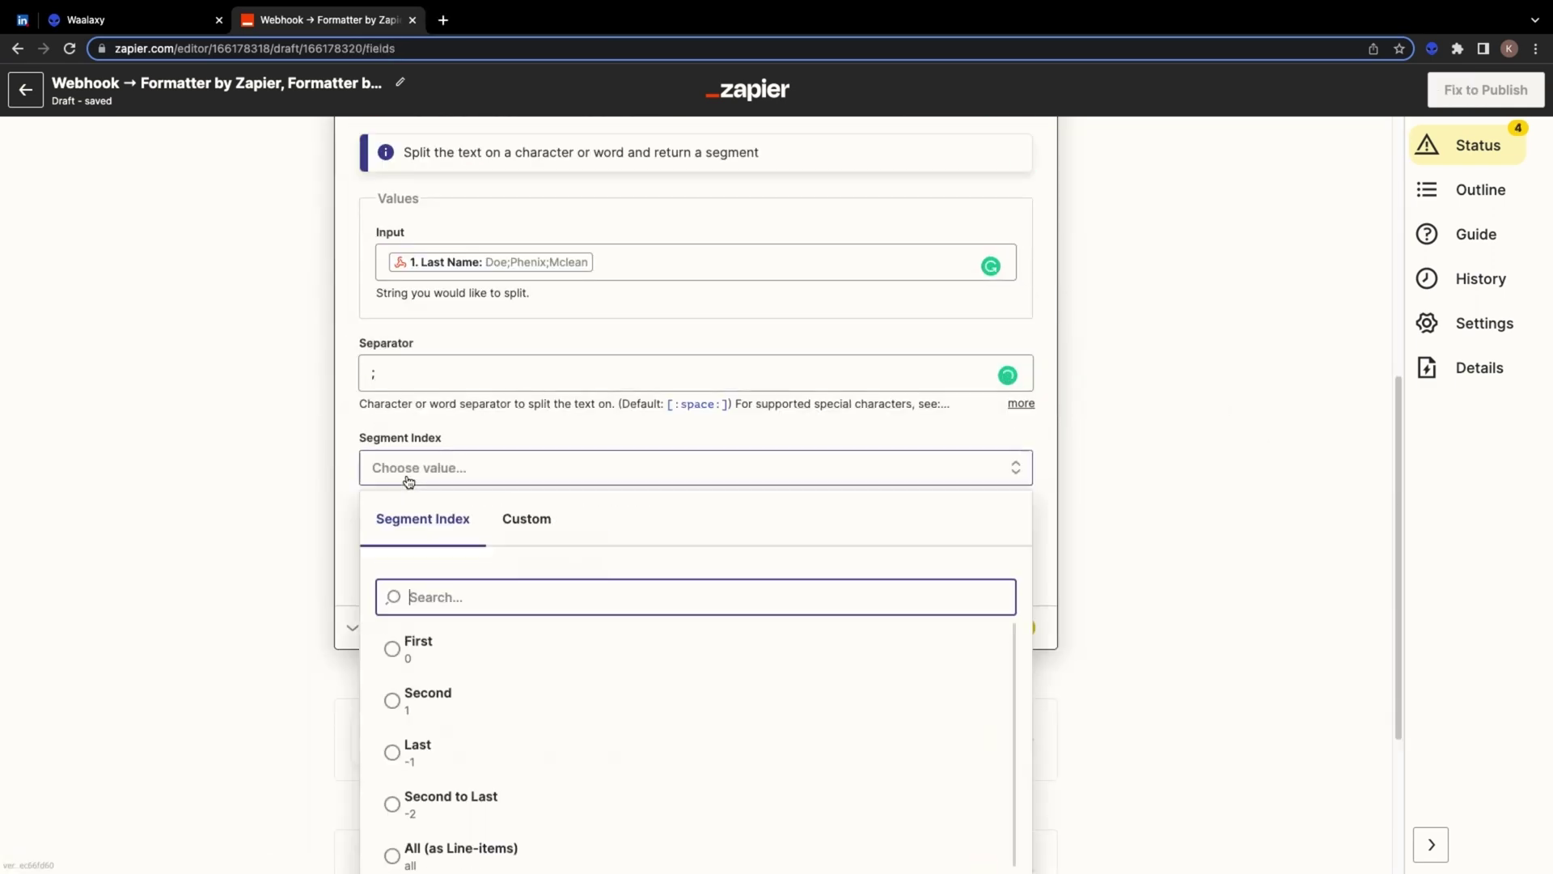
{"action": "left_click", "coordinate": [420, 843]}
Step: Set step 4 to Split Text on Dropcontact Email by ';', returning all segments, and test it
{"action": "left_click", "coordinate": [596, 392]}
{"action": "type", "text": "spli"}
{"action": "left_click", "coordinate": [433, 668]}
{"action": "left_click", "coordinate": [696, 123]}
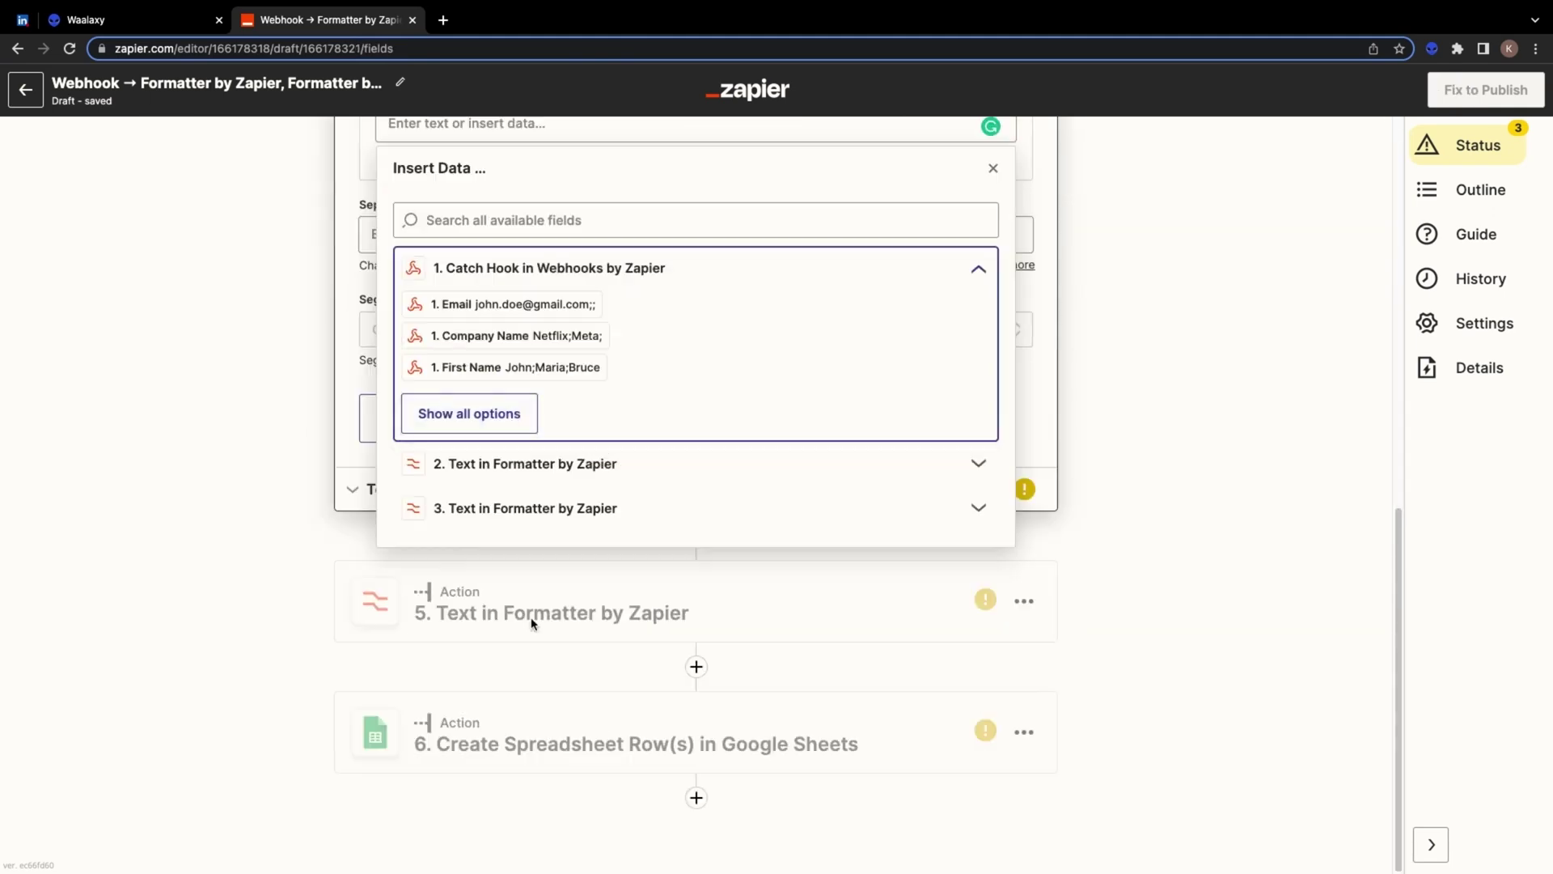
{"action": "left_click", "coordinate": [472, 413]}
{"action": "left_click", "coordinate": [506, 687]}
{"action": "left_click", "coordinate": [444, 607]}
{"action": "type", "text": ";"}
{"action": "left_click", "coordinate": [518, 698]}
{"action": "type", "text": "all"}
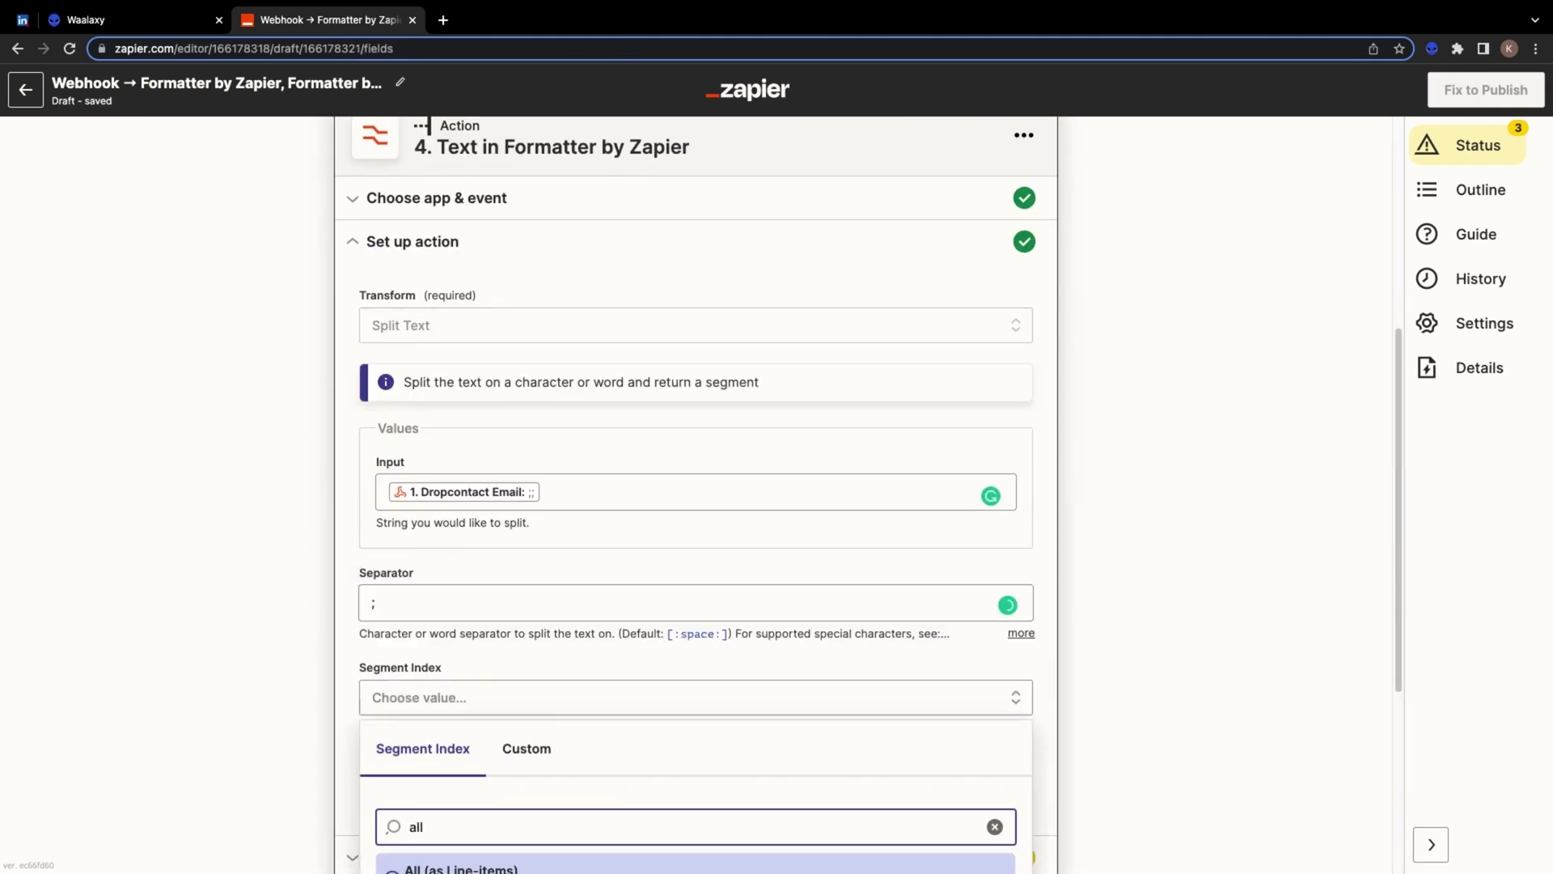
{"action": "left_click", "coordinate": [450, 856]}
{"action": "left_click", "coordinate": [555, 788]}
{"action": "left_click", "coordinate": [693, 545]}
Step: Set step 5 to Split Text on Company Name by ';', returning all segments, and test it
{"action": "left_click", "coordinate": [696, 730]}
{"action": "left_click", "coordinate": [694, 464]}
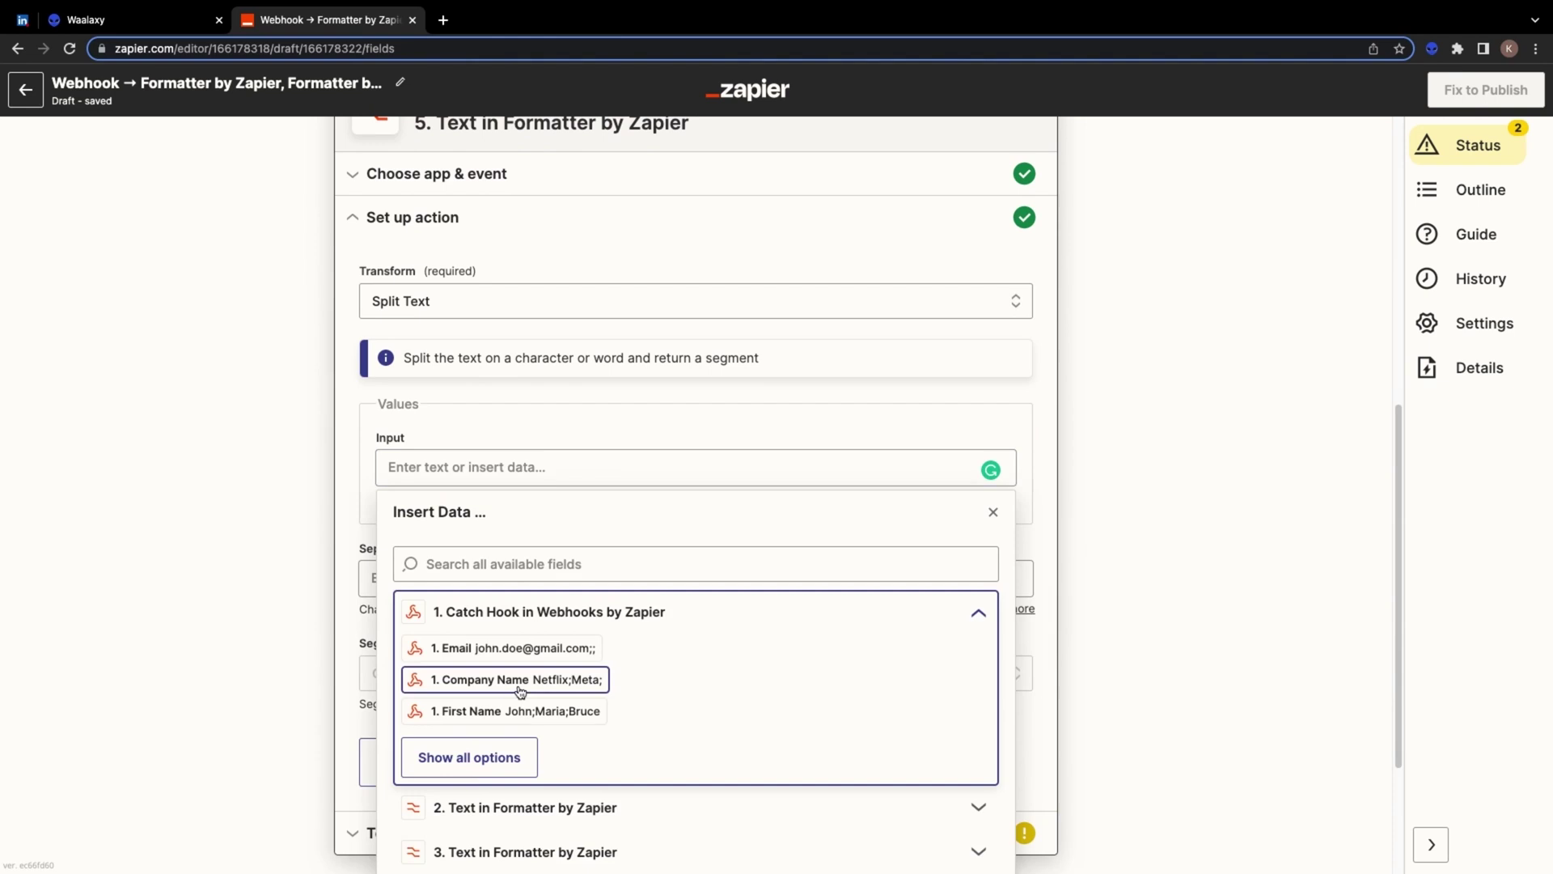
{"action": "left_click", "coordinate": [520, 686]}
{"action": "left_click", "coordinate": [694, 575]}
{"action": "type", "text": ";"}
{"action": "left_click", "coordinate": [693, 669]}
{"action": "type", "text": "all"}
{"action": "left_click", "coordinate": [581, 710]}
{"action": "left_click", "coordinate": [575, 595]}
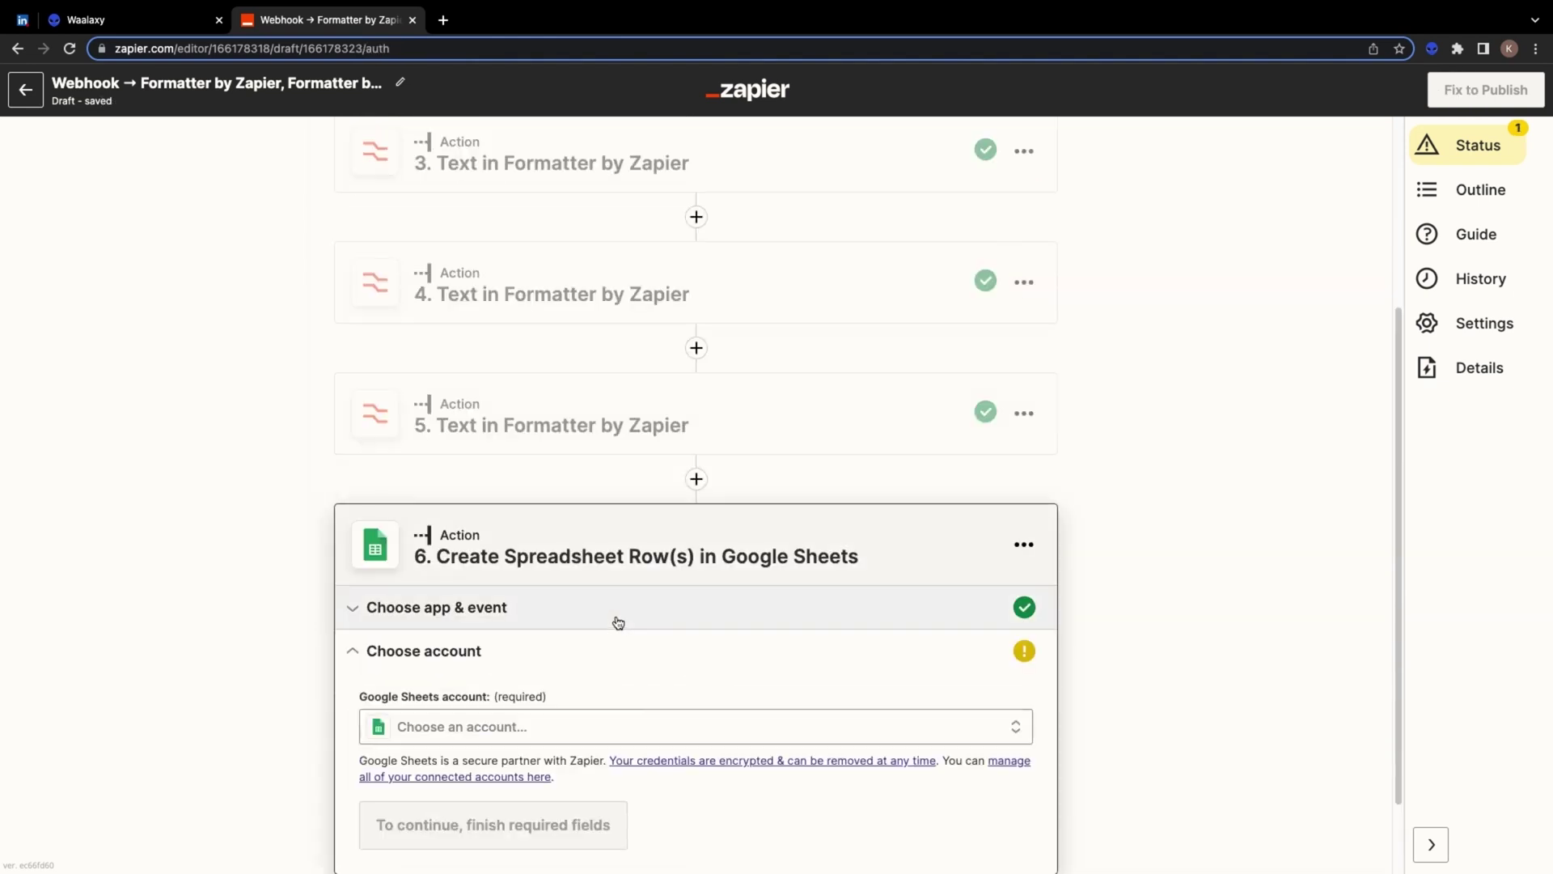
Step: Point the Google Sheets step at the connected account, My Google Drive, 'Zapier test' and Sheet1
{"action": "left_click", "coordinate": [634, 635]}
{"action": "left_click", "coordinate": [532, 732]}
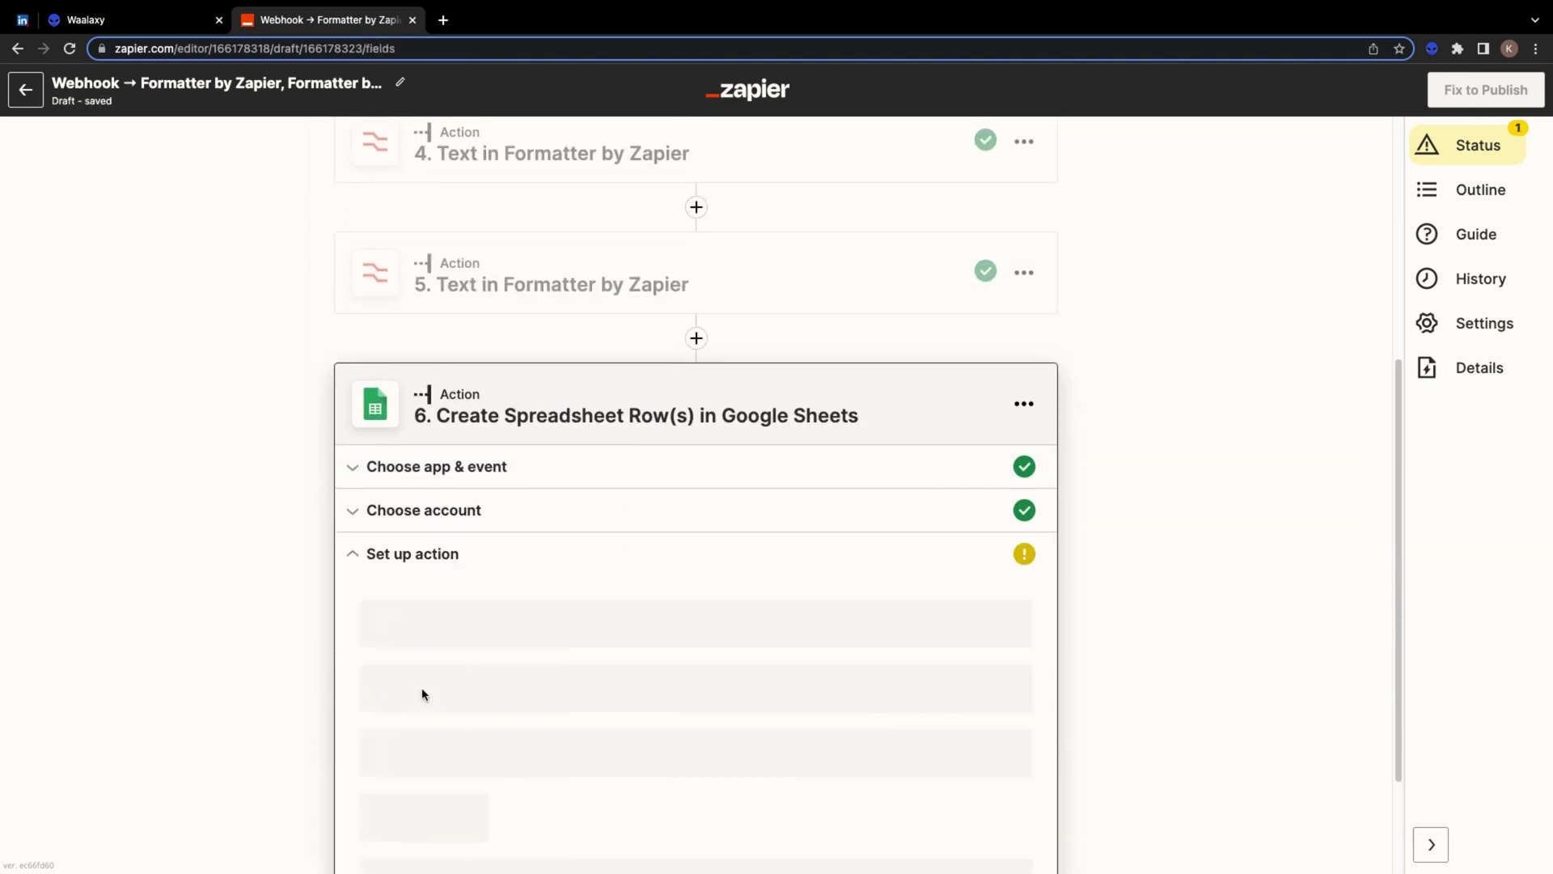
{"action": "left_click", "coordinate": [466, 647]}
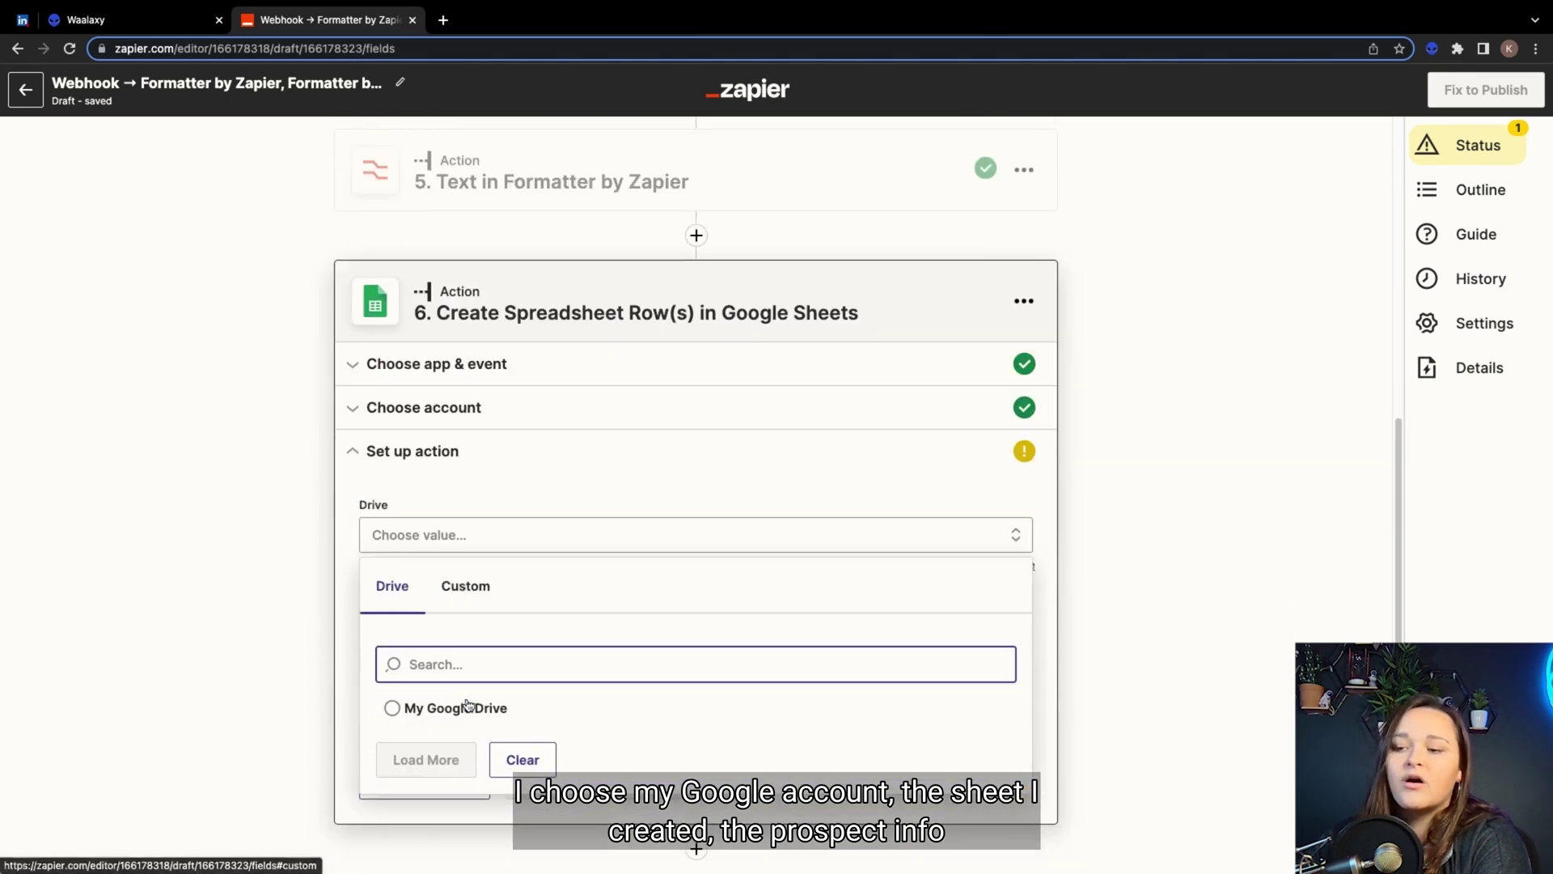
{"action": "left_click", "coordinate": [453, 708]}
{"action": "left_click", "coordinate": [510, 639]}
{"action": "left_click", "coordinate": [421, 765]}
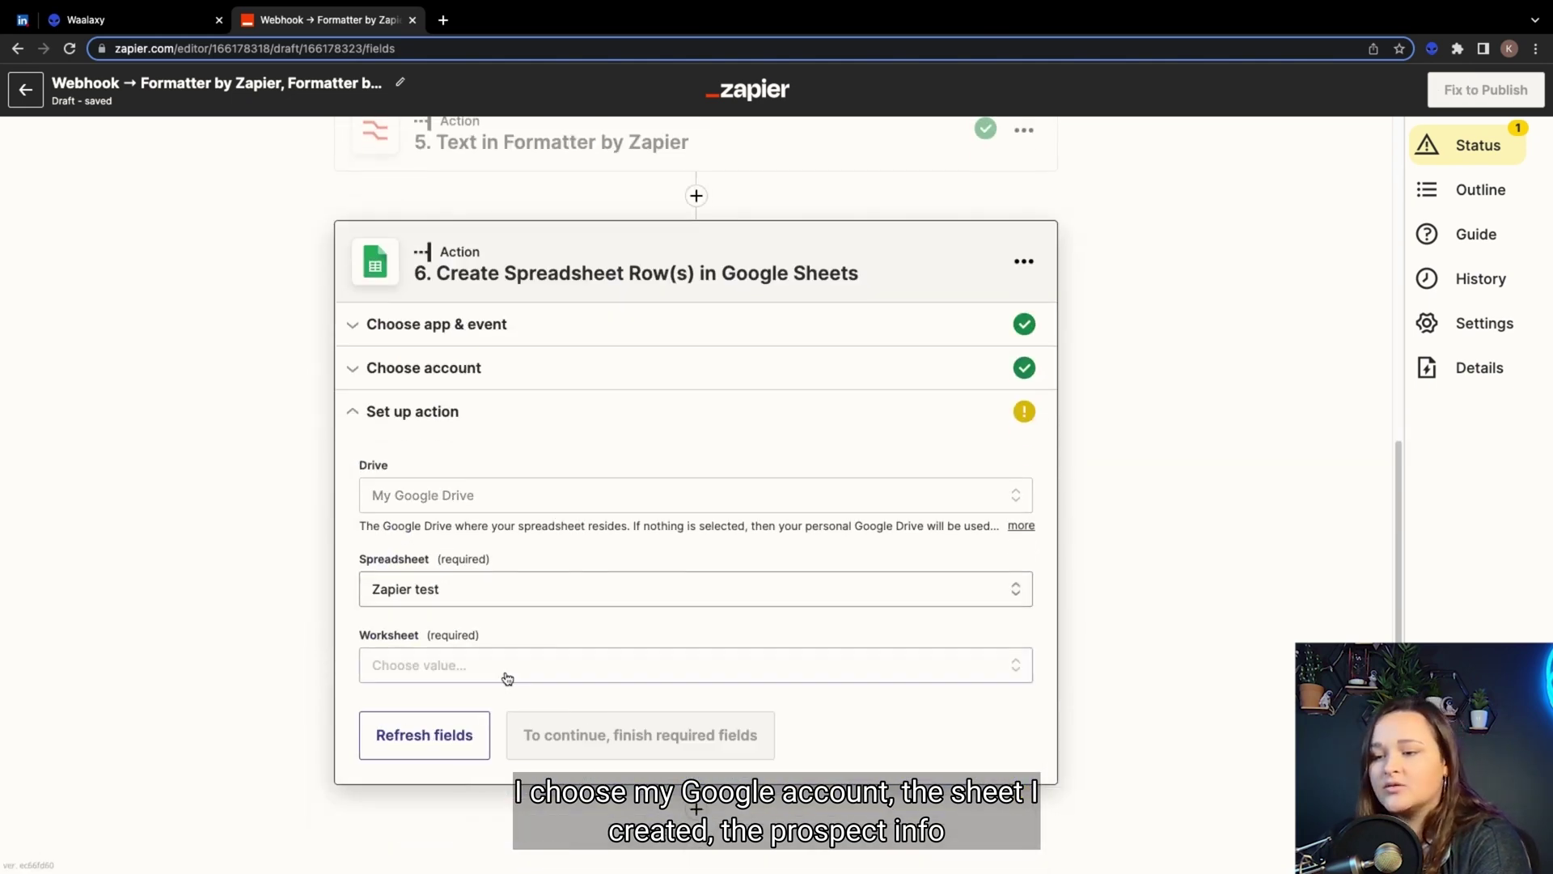
{"action": "left_click", "coordinate": [502, 671]}
{"action": "left_click", "coordinate": [474, 761]}
Step: Map step 2 and step 3 split outputs to the First name and last Name columns
{"action": "scroll", "coordinate": [474, 752], "scroll_direction": "down", "scroll_amount": 5}
{"action": "left_click", "coordinate": [518, 416]}
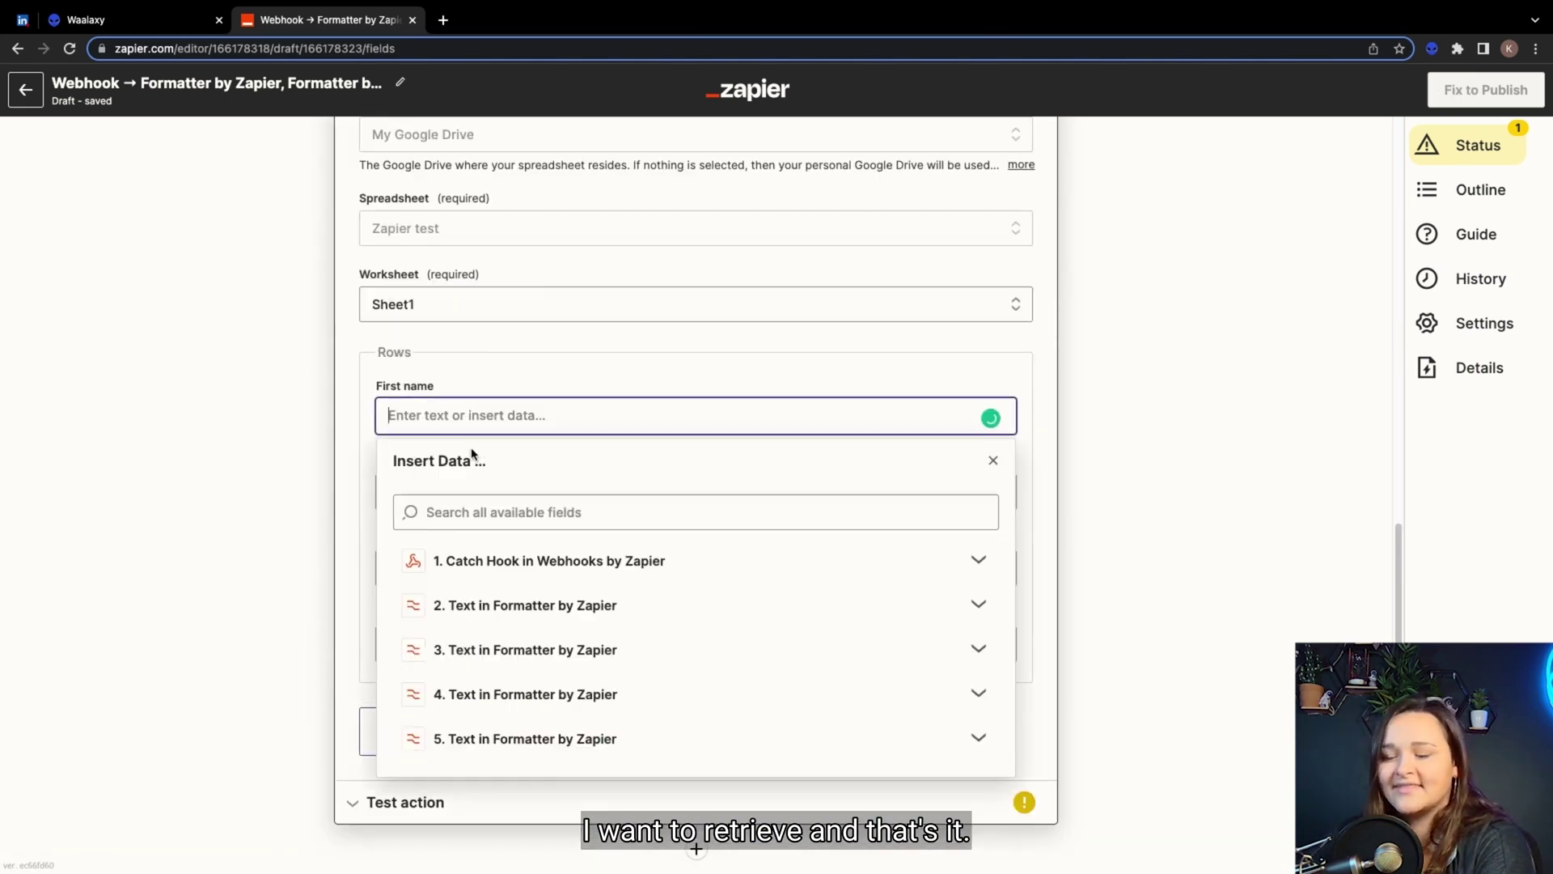
{"action": "left_click", "coordinate": [534, 599]}
{"action": "left_click", "coordinate": [522, 669]}
{"action": "left_click", "coordinate": [389, 491]}
{"action": "left_click", "coordinate": [485, 687]}
{"action": "left_click", "coordinate": [501, 753]}
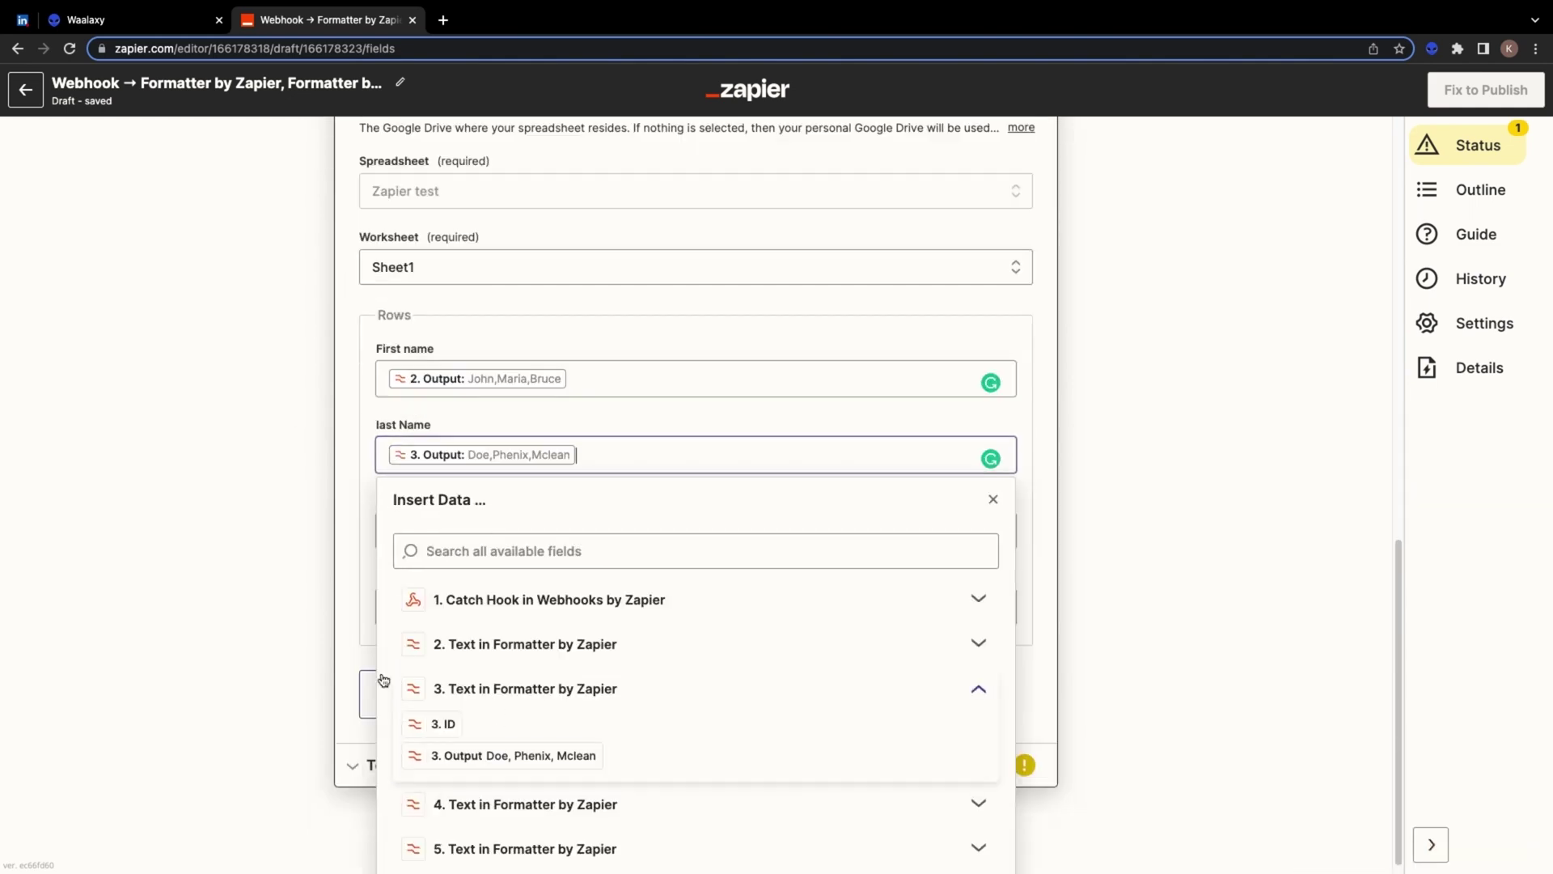
Step: Map step 4 and step 5 outputs to Email and Company, then send a test row
{"action": "left_click", "coordinate": [478, 530]}
{"action": "left_click", "coordinate": [488, 805]}
{"action": "left_click", "coordinate": [483, 800]}
{"action": "left_click", "coordinate": [453, 589]}
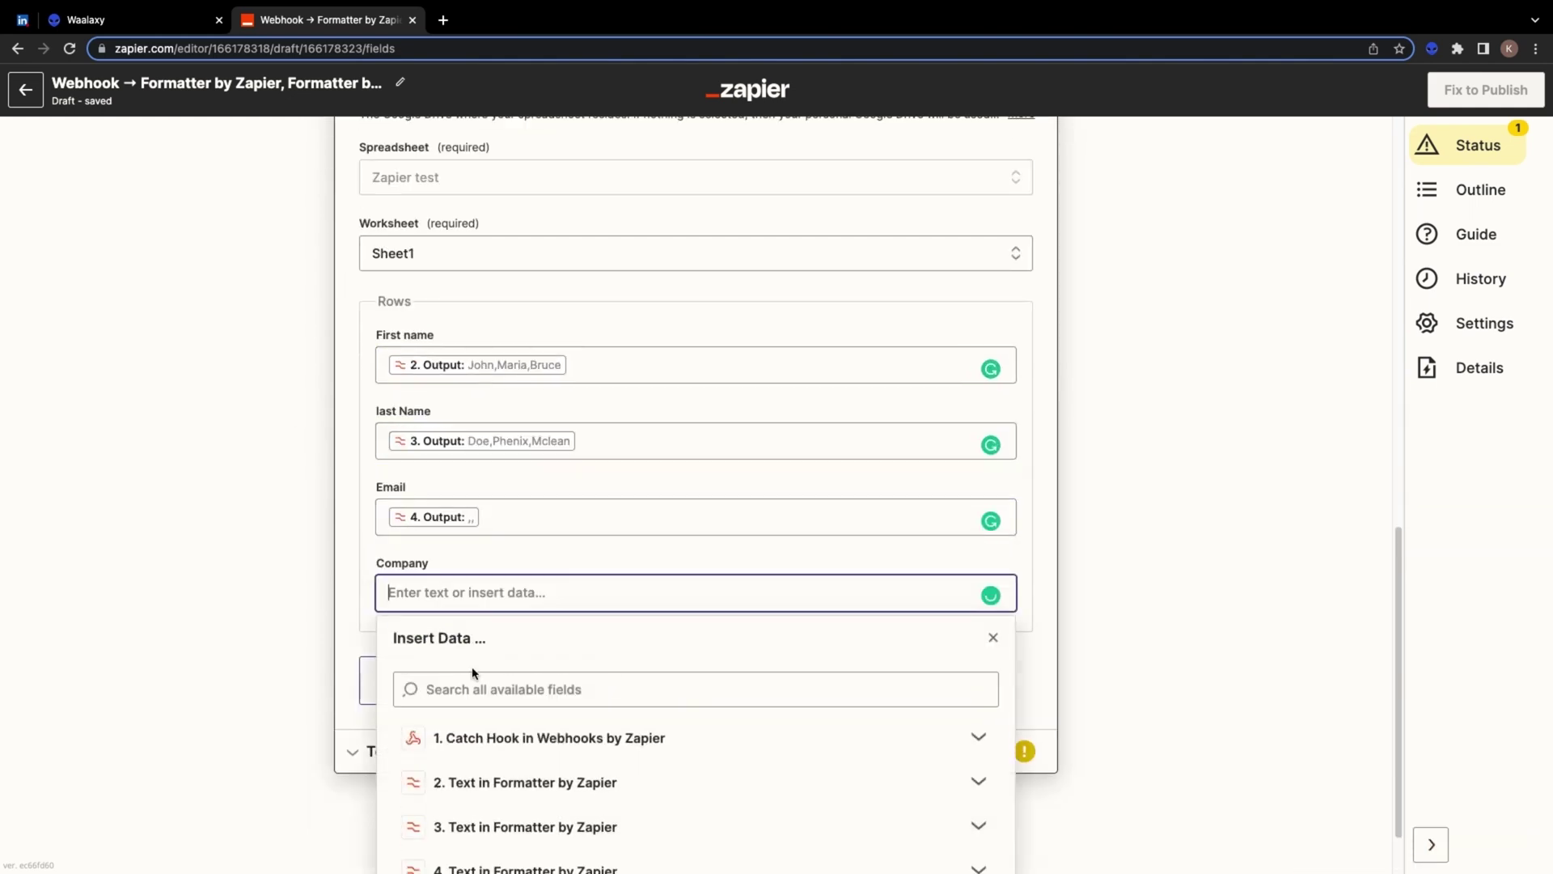
{"action": "scroll", "coordinate": [520, 811], "scroll_direction": "down", "scroll_amount": 2}
{"action": "left_click", "coordinate": [525, 764]}
{"action": "left_click", "coordinate": [494, 831]}
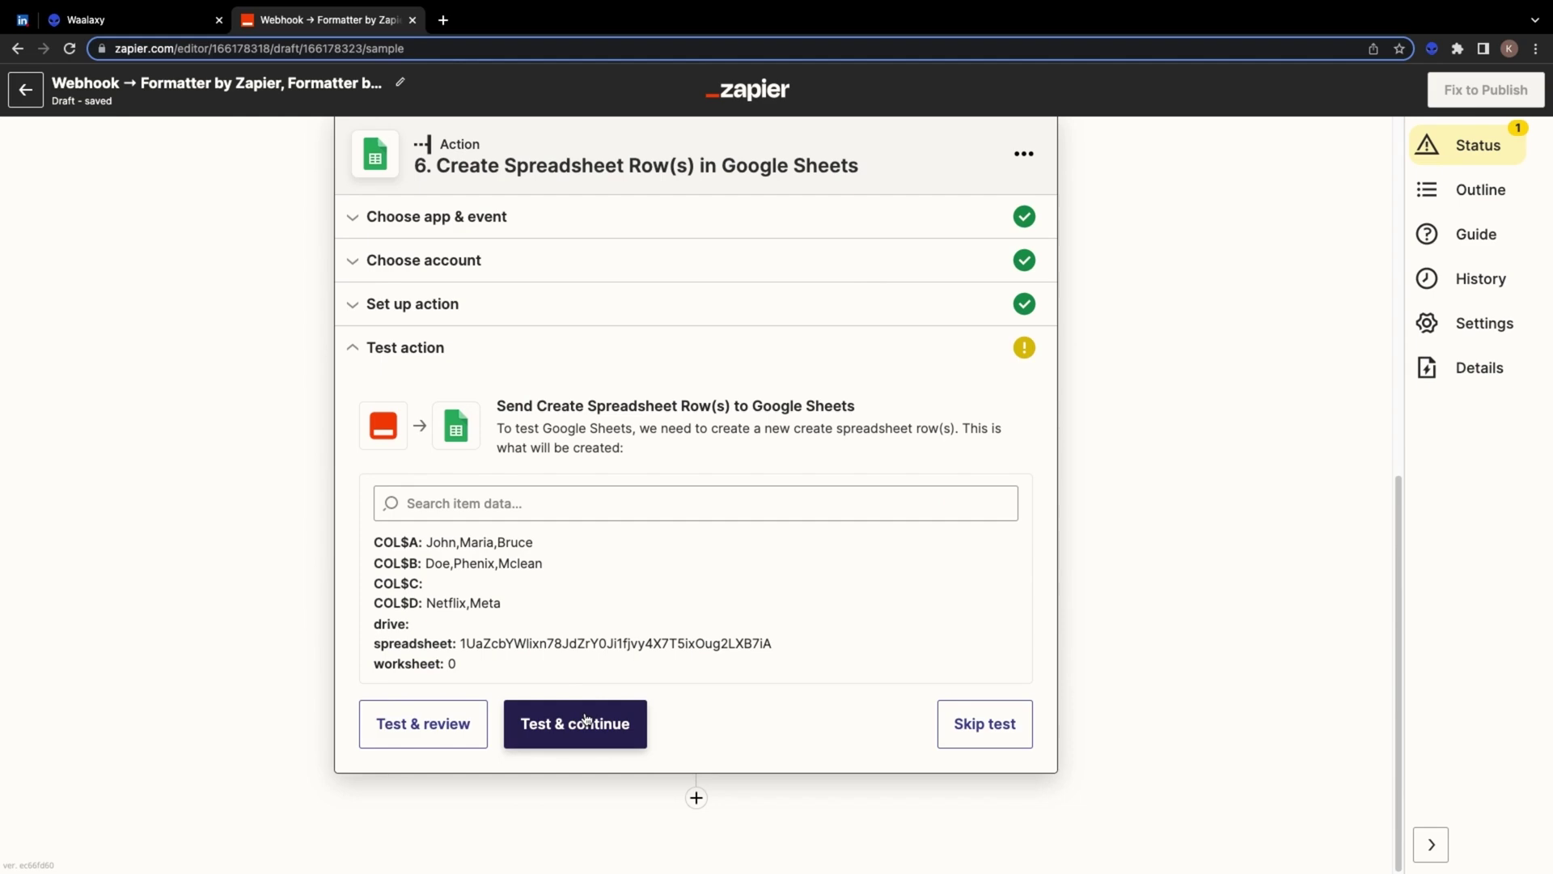
{"action": "left_click", "coordinate": [572, 722]}
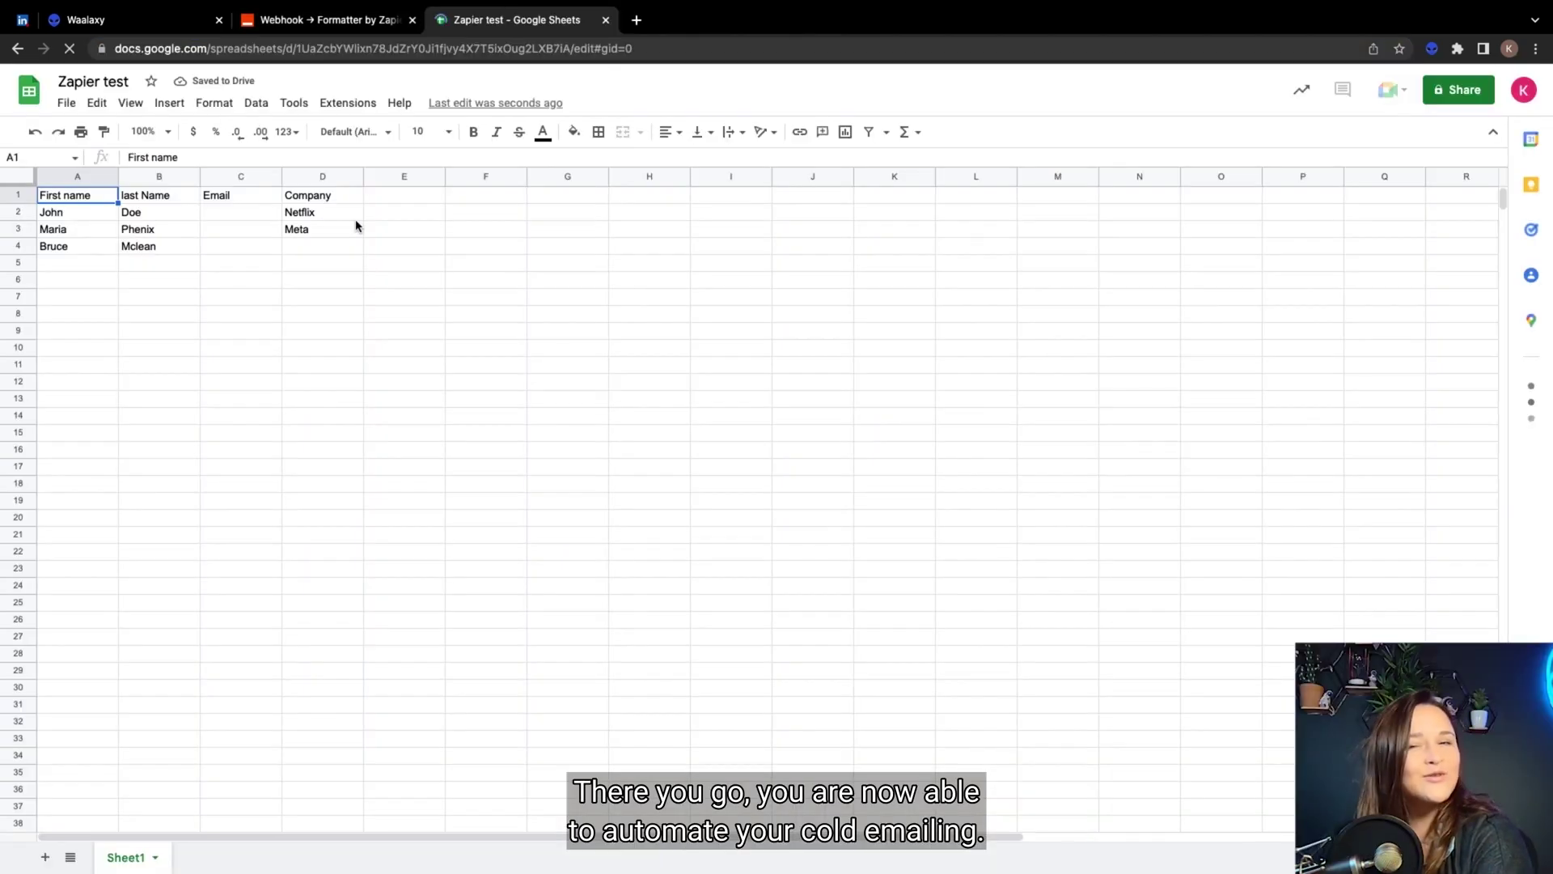